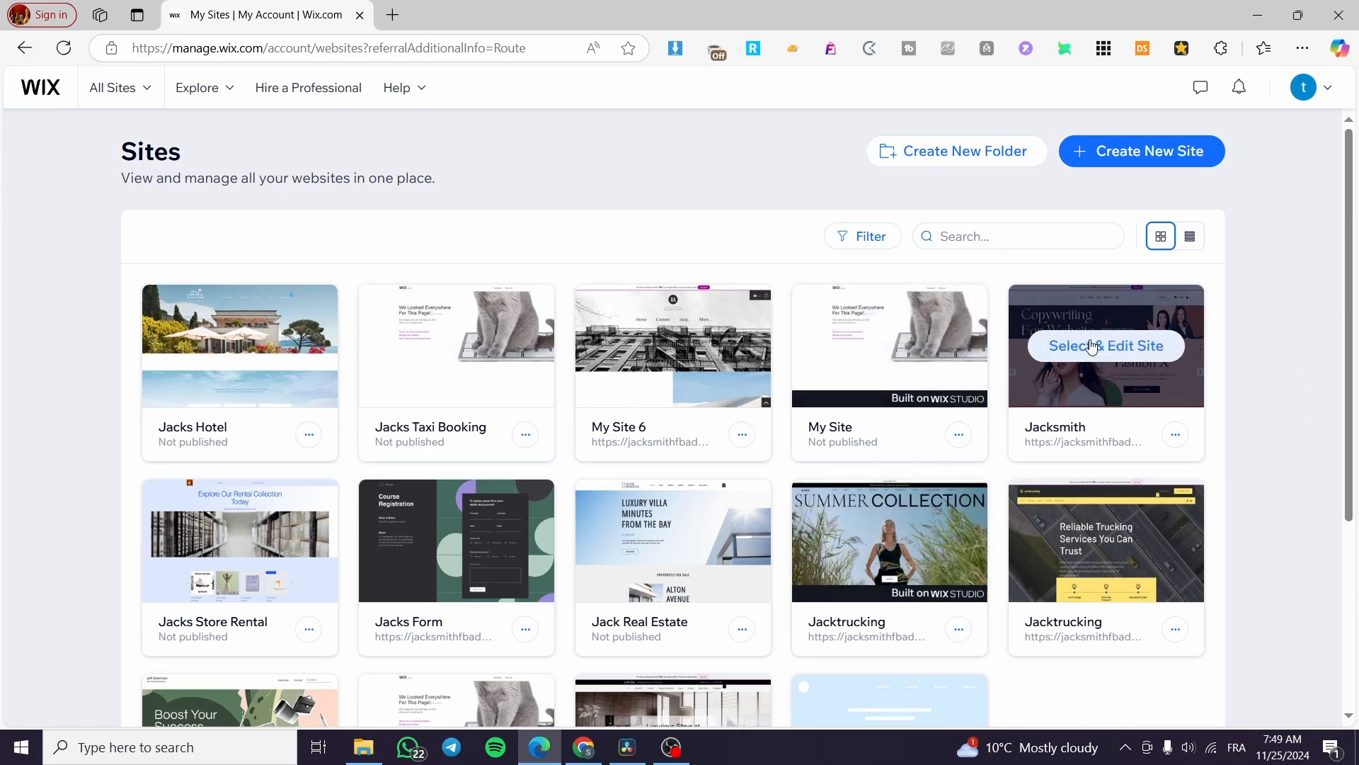
Abandon the new-site creation page and return to the My Site dashboard
click(1166, 152)
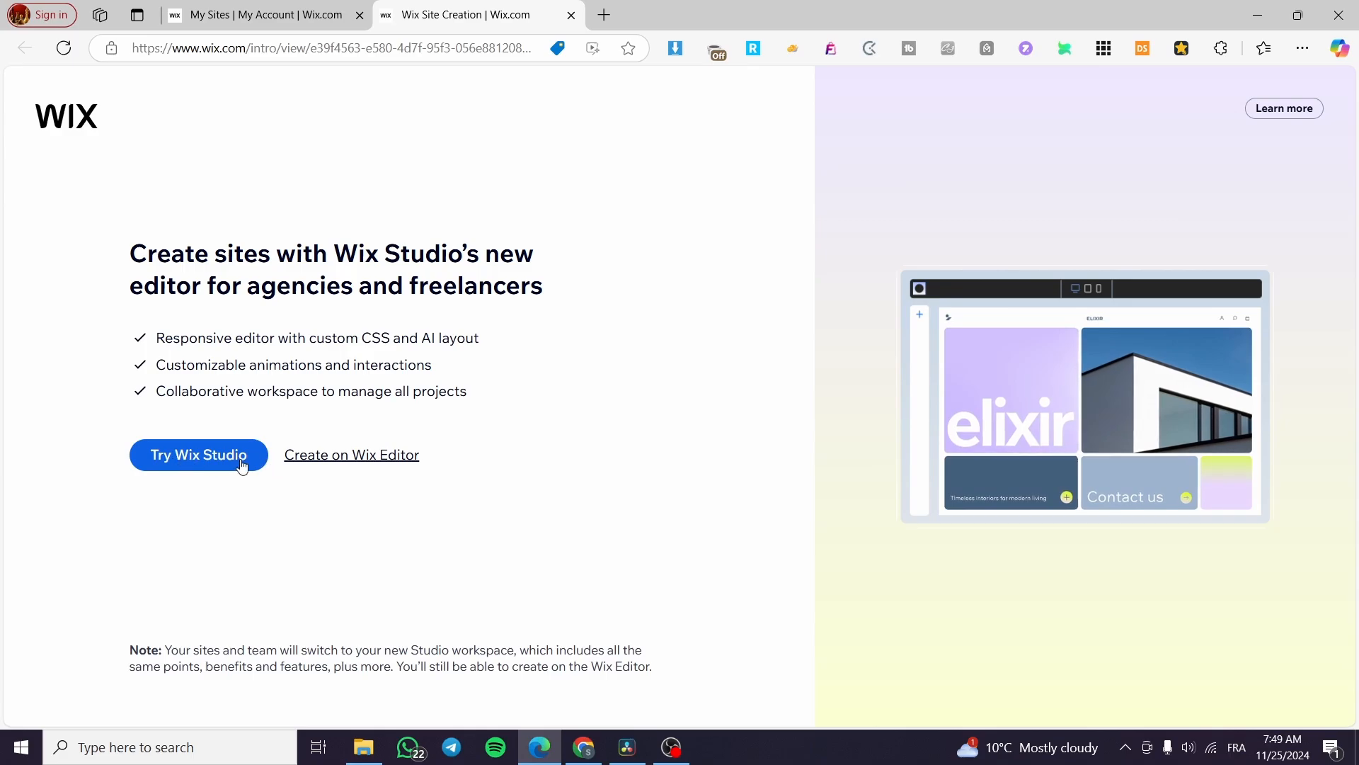
click(571, 15)
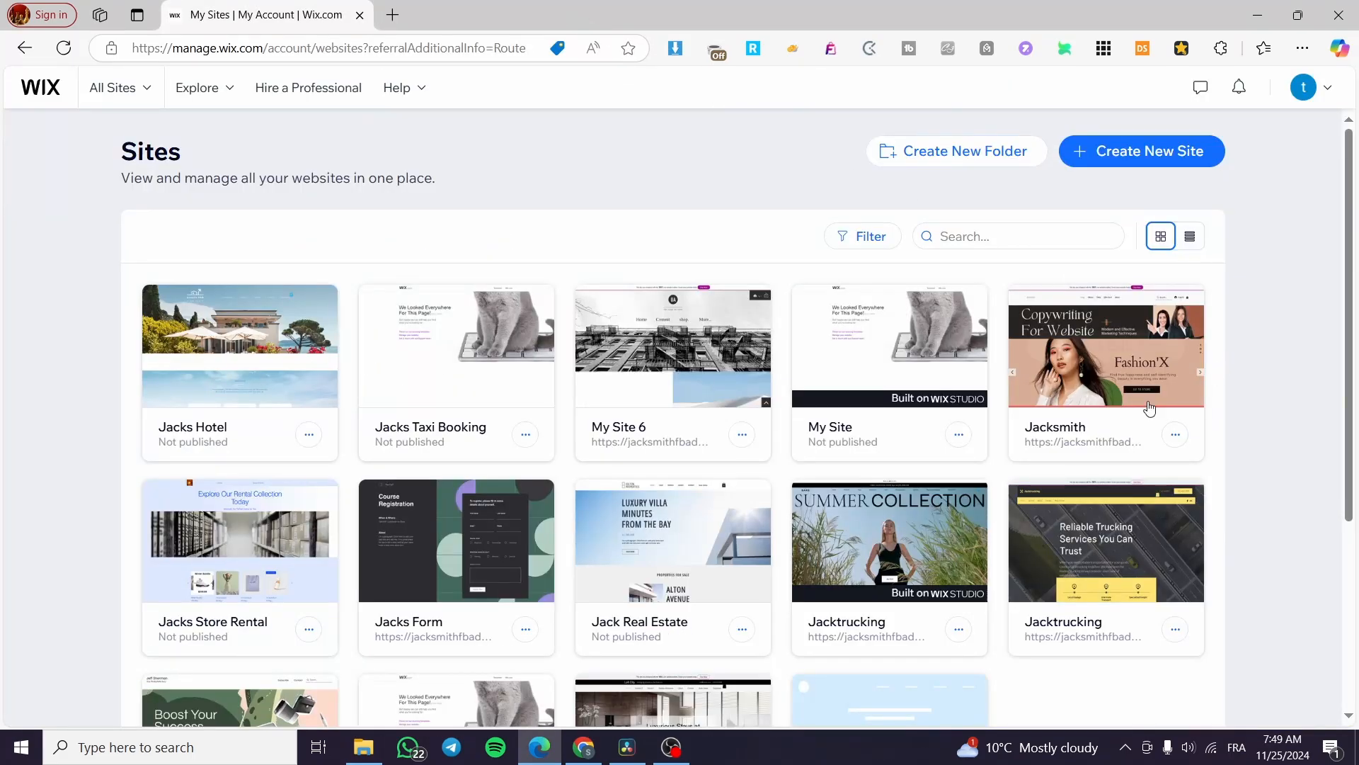
click(934, 347)
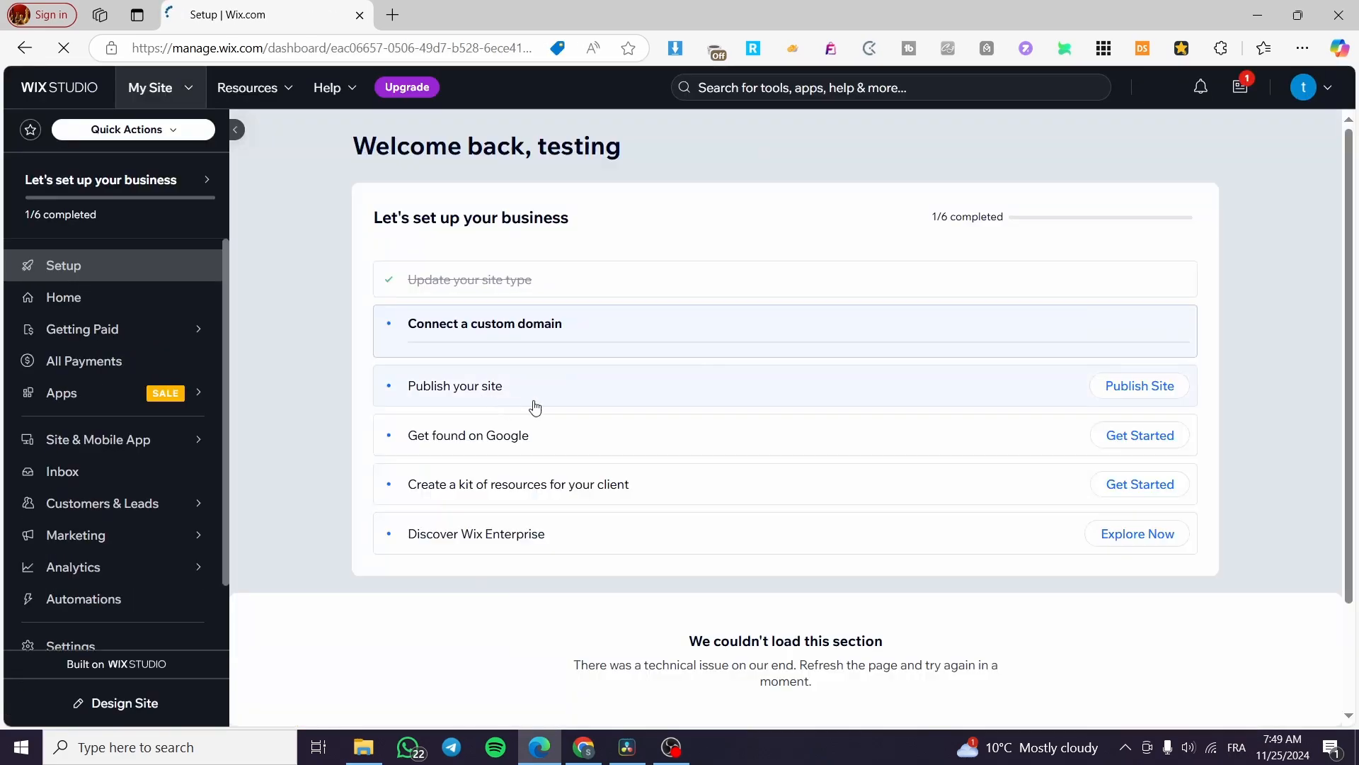
Launch My Site in the Wix Studio editor on its 'Hello, we are Barbaro.' home page
right_click(1150, 150)
click(1072, 140)
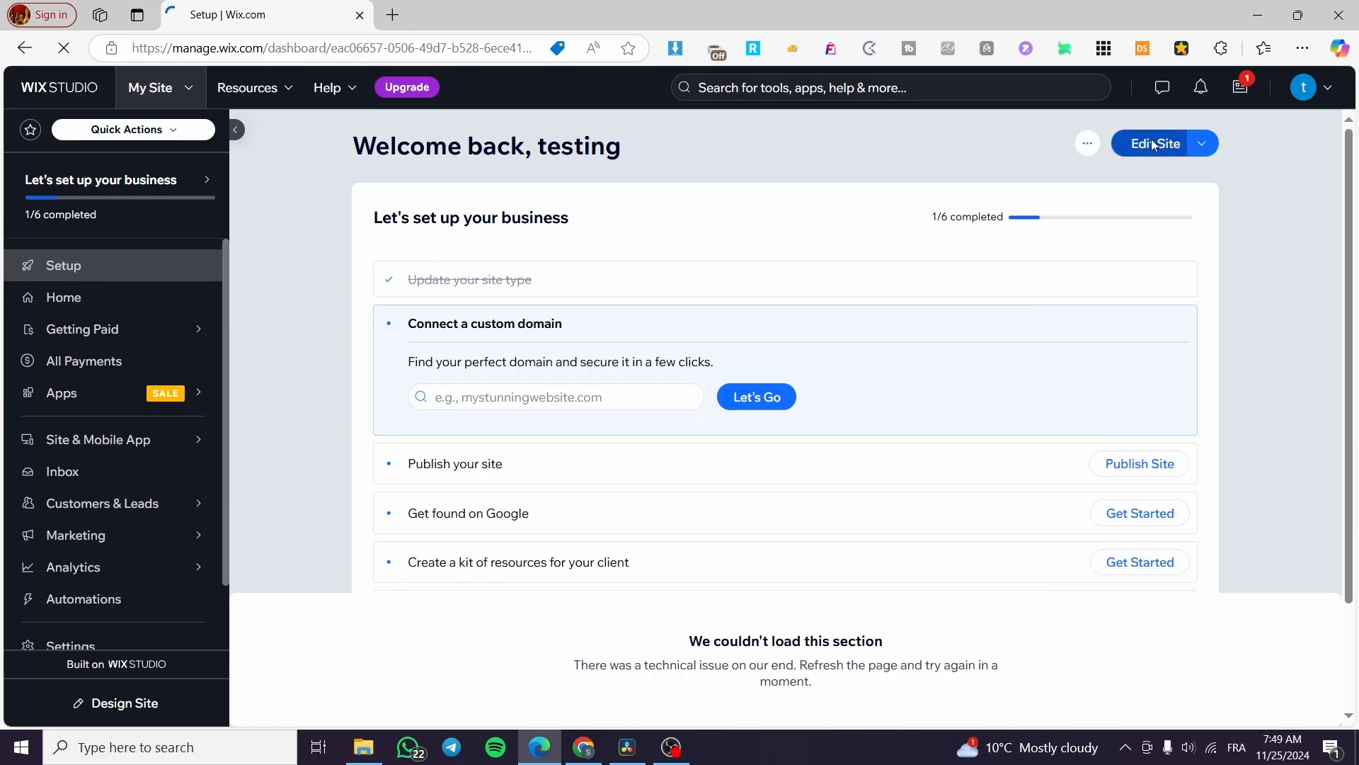
click(1154, 146)
click(276, 13)
click(480, 20)
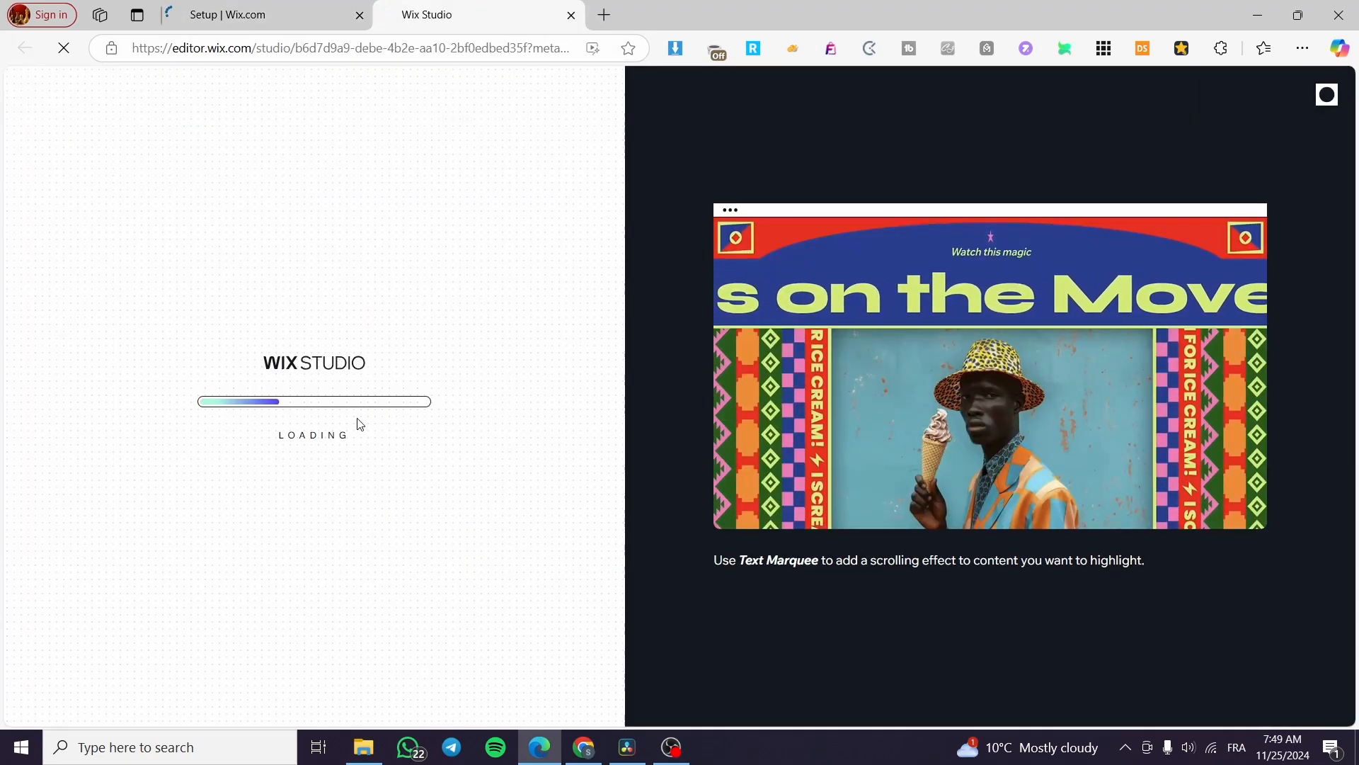
click(255, 13)
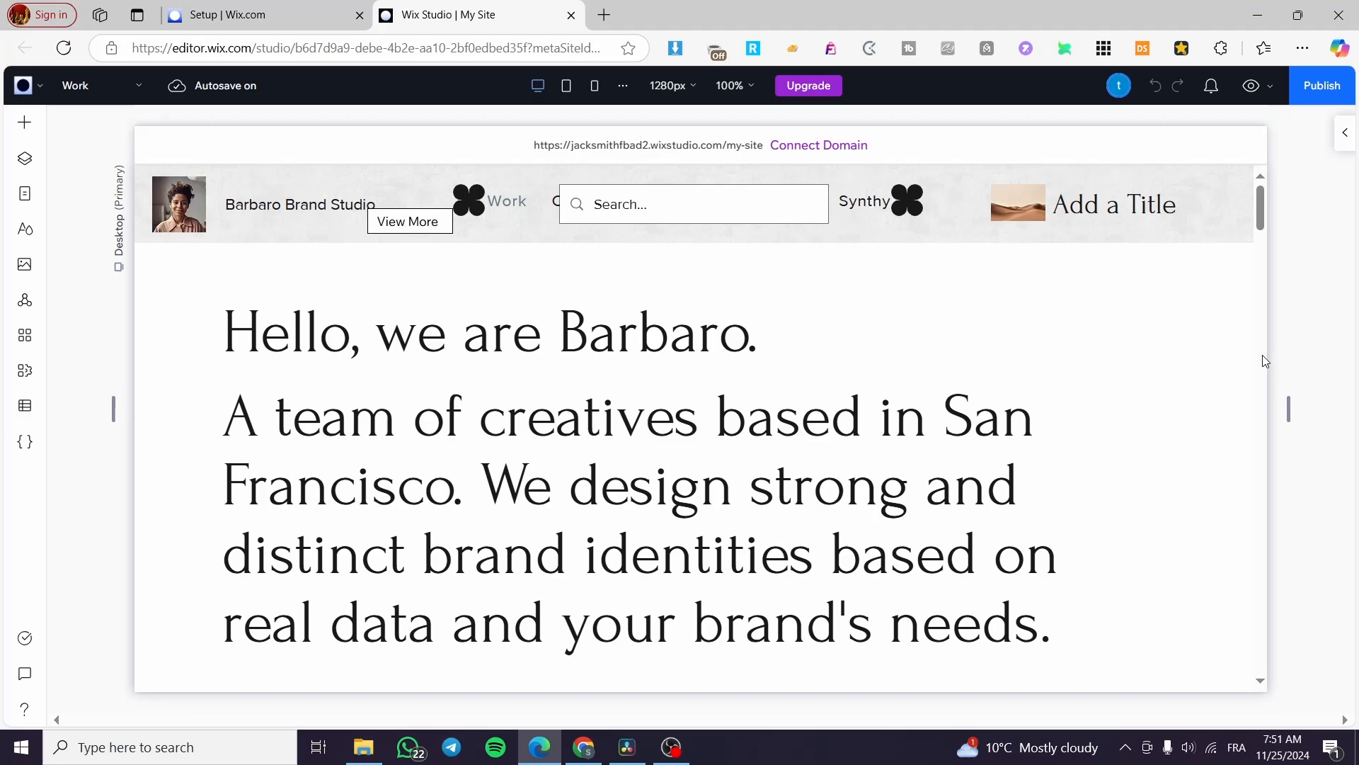
Display the Work page's layers: Header, Intro, Section, Section Grid, Projects and Footer
click(1286, 413)
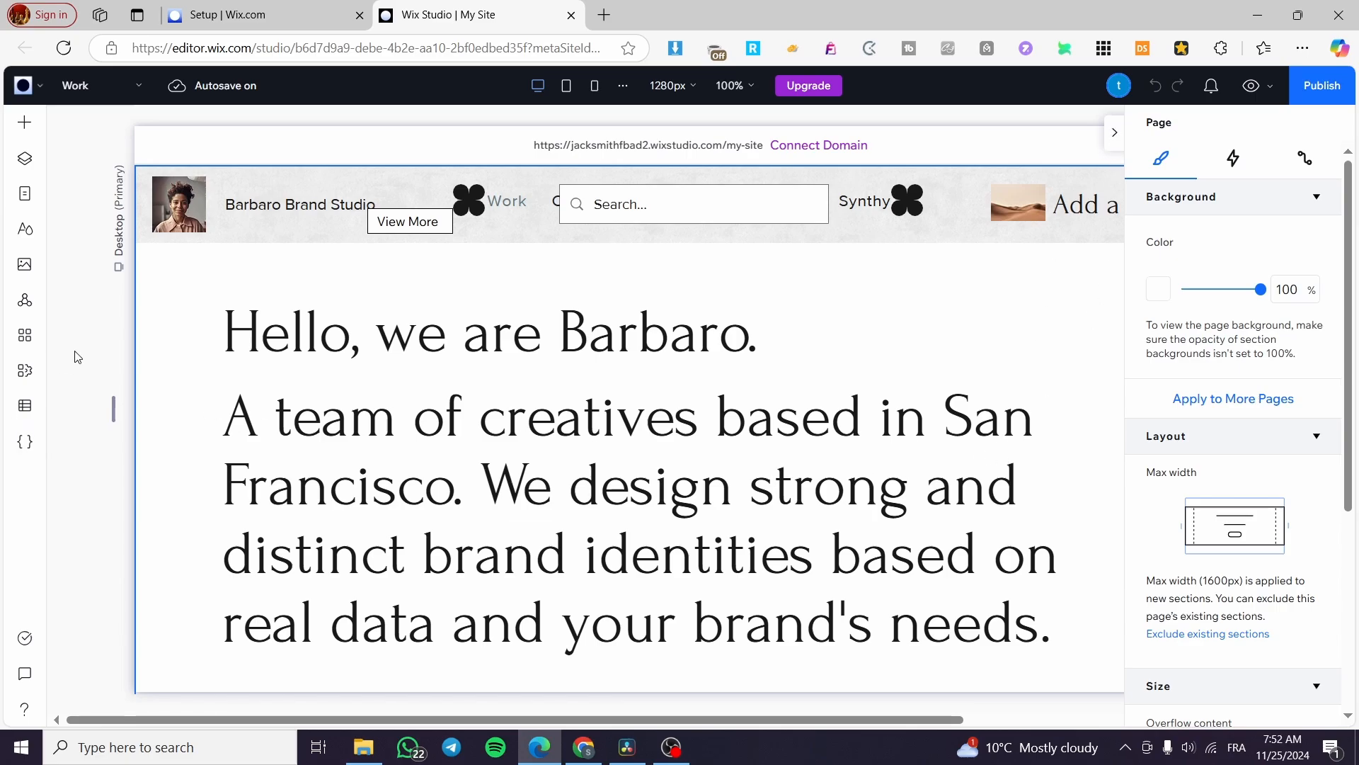
click(25, 123)
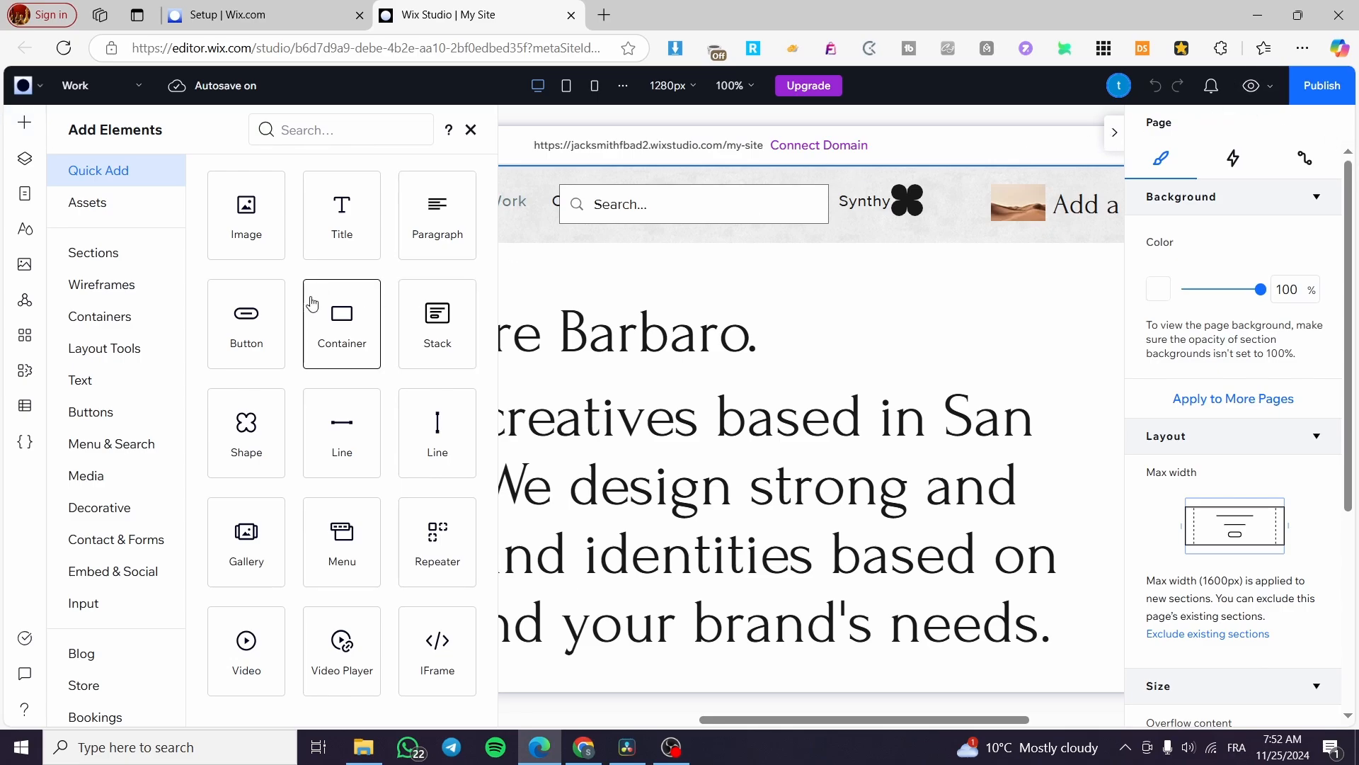
click(25, 123)
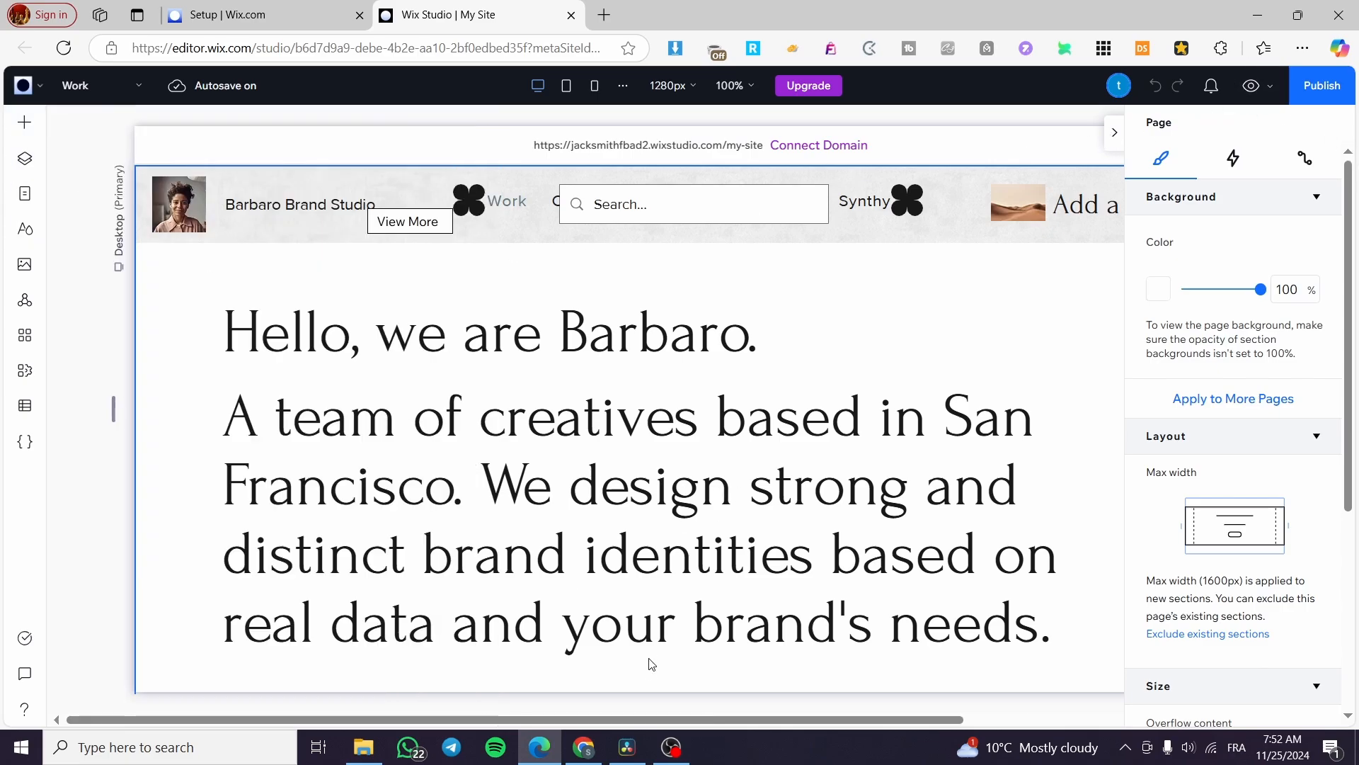
drag(661, 719, 1074, 727)
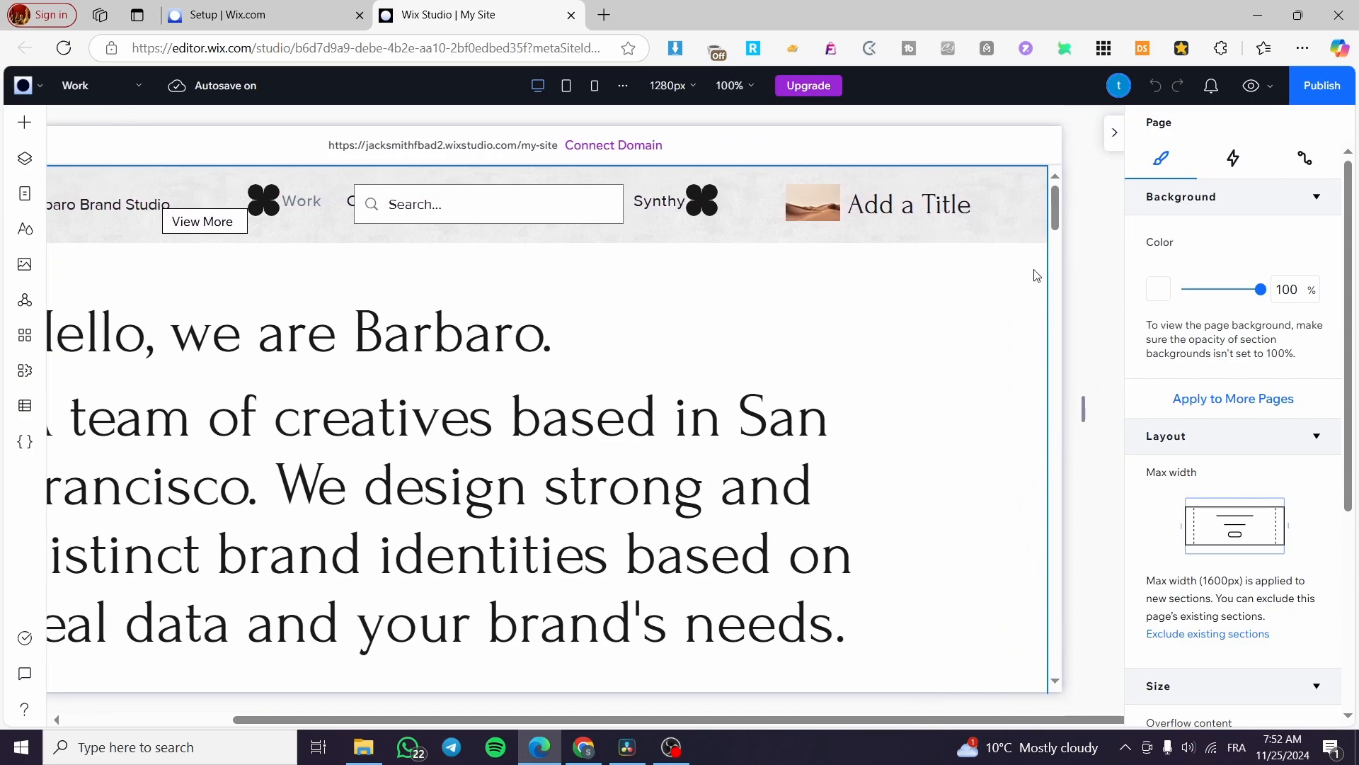
drag(860, 729, 704, 730)
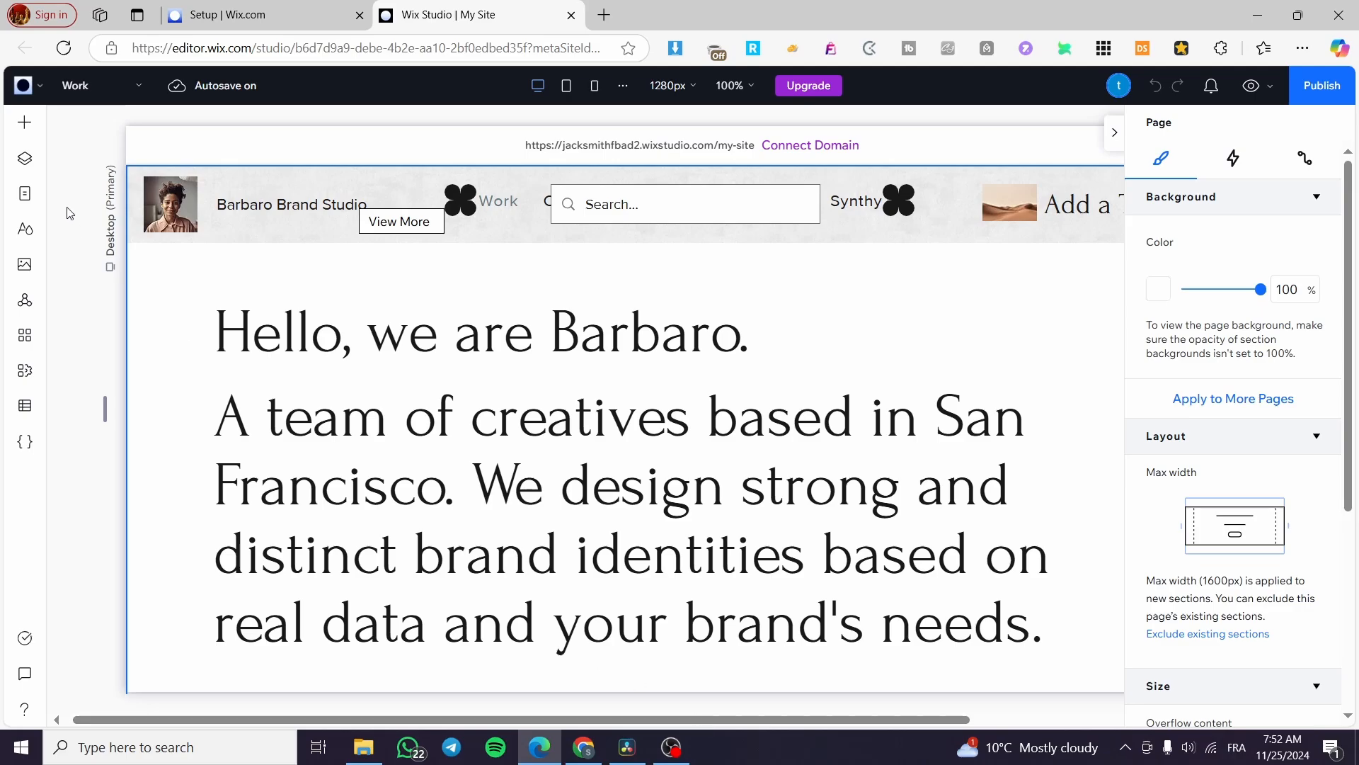
click(28, 162)
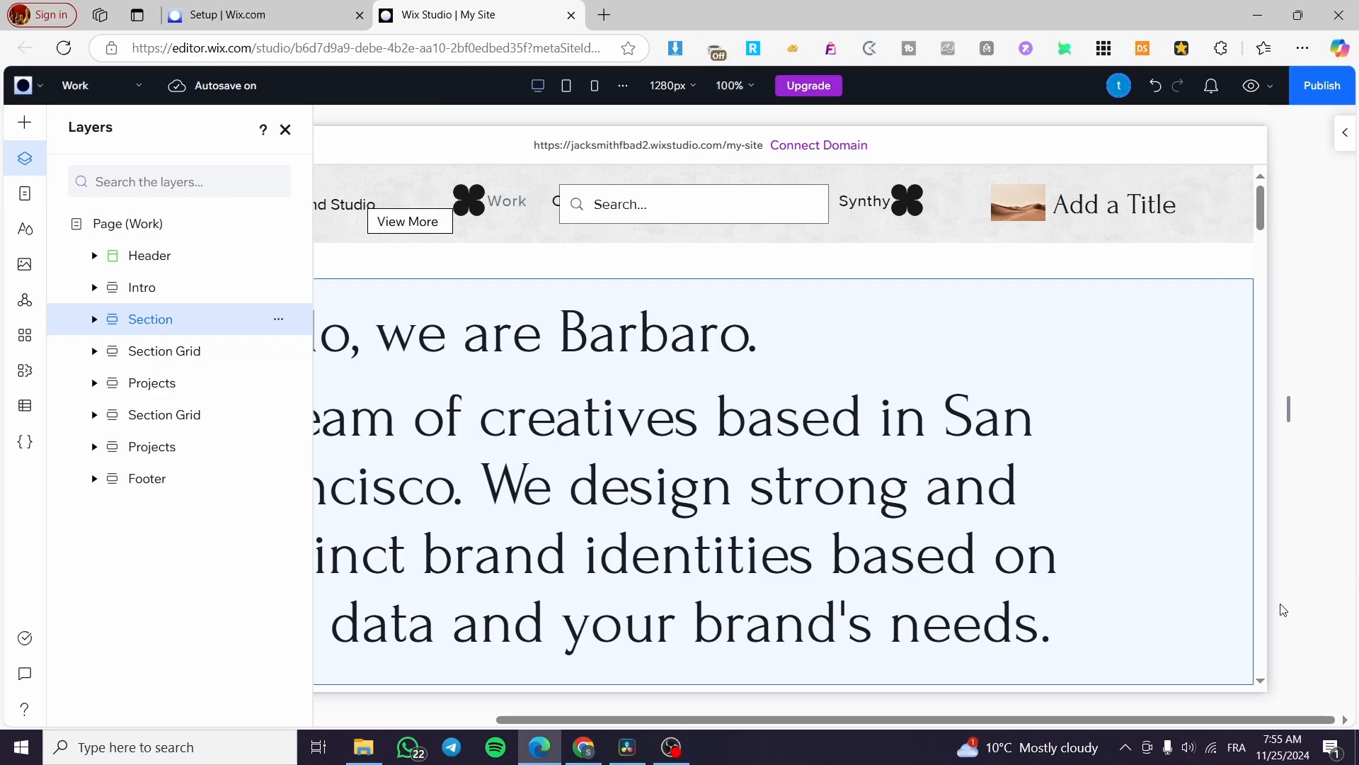
Delete the Section layer from the Work page and close the layers list
key(Delete)
click(1116, 134)
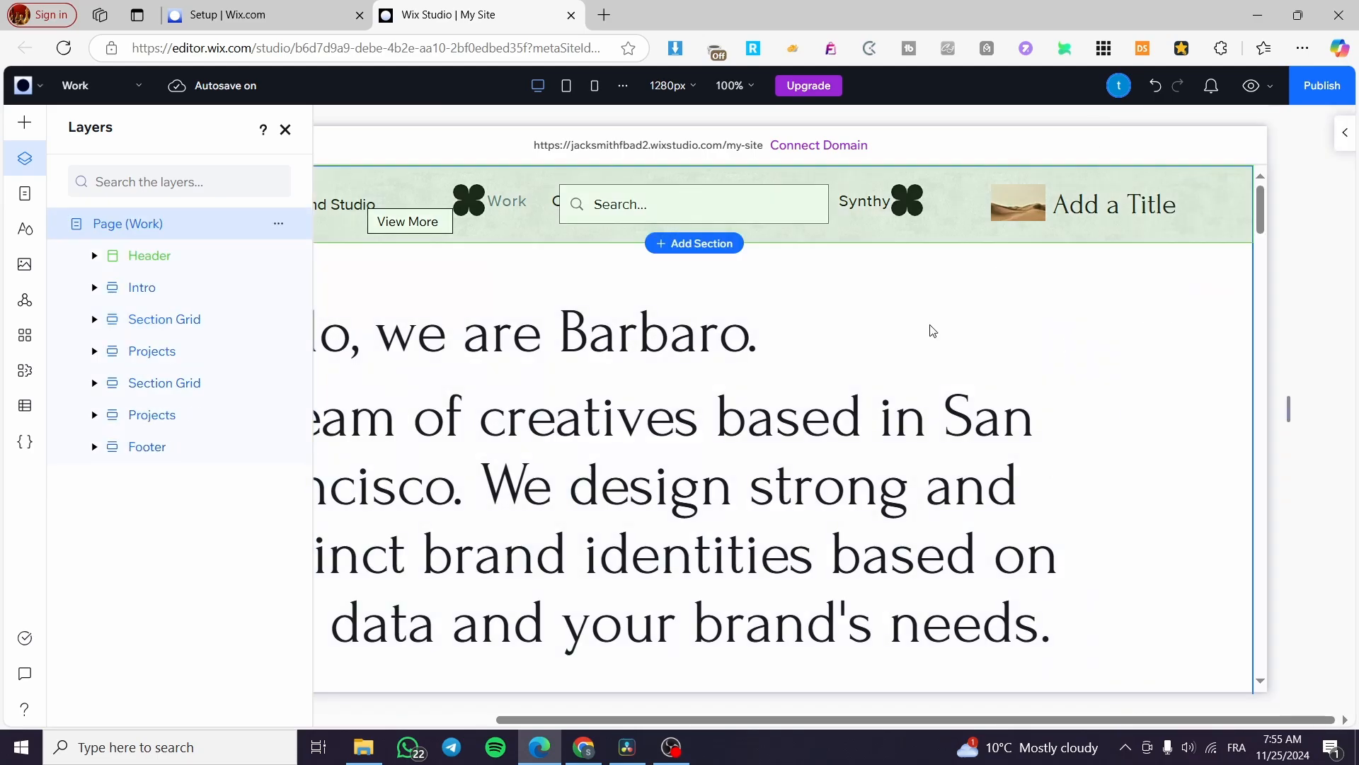
scroll(932, 330, down, 4)
click(286, 129)
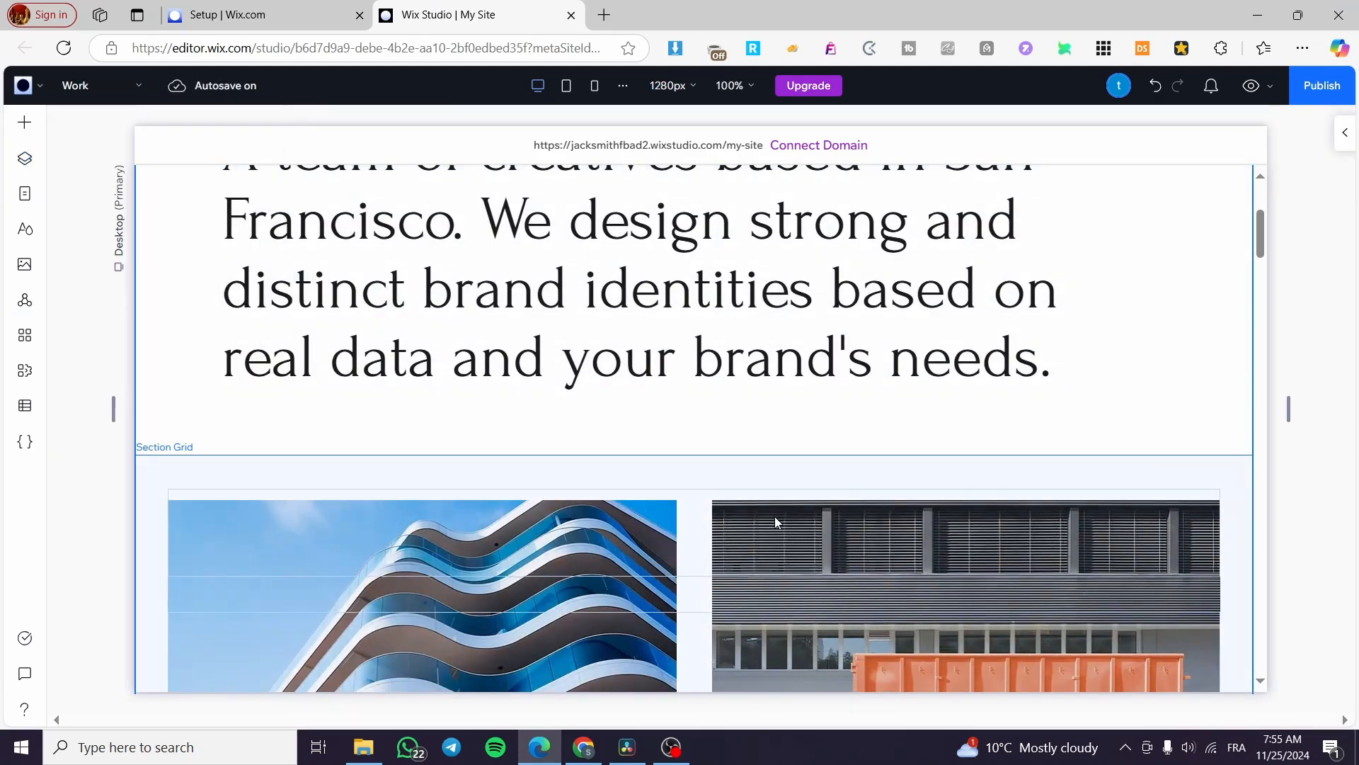
Insert an empty section below the intro text, browsing but skipping the designed templates
mouse_move(637, 450)
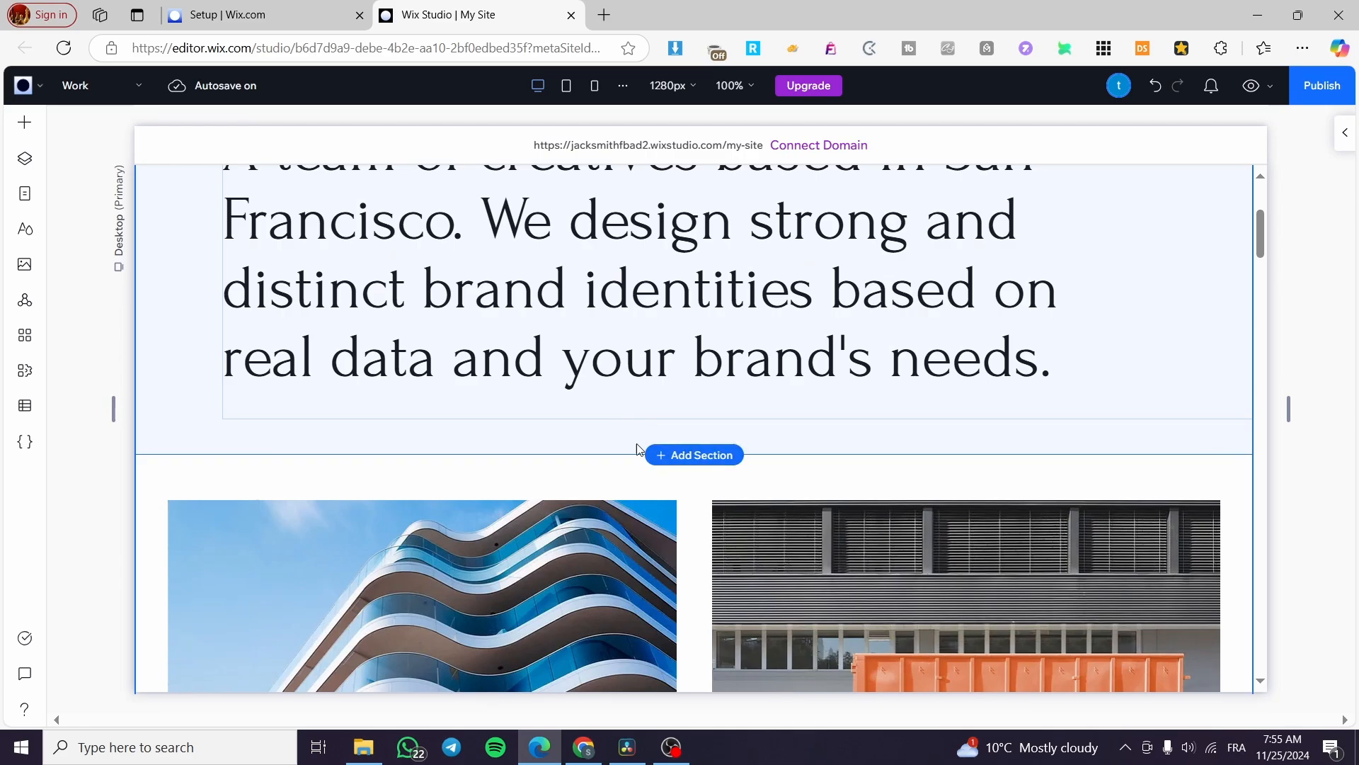
scroll(680, 425, down, 3)
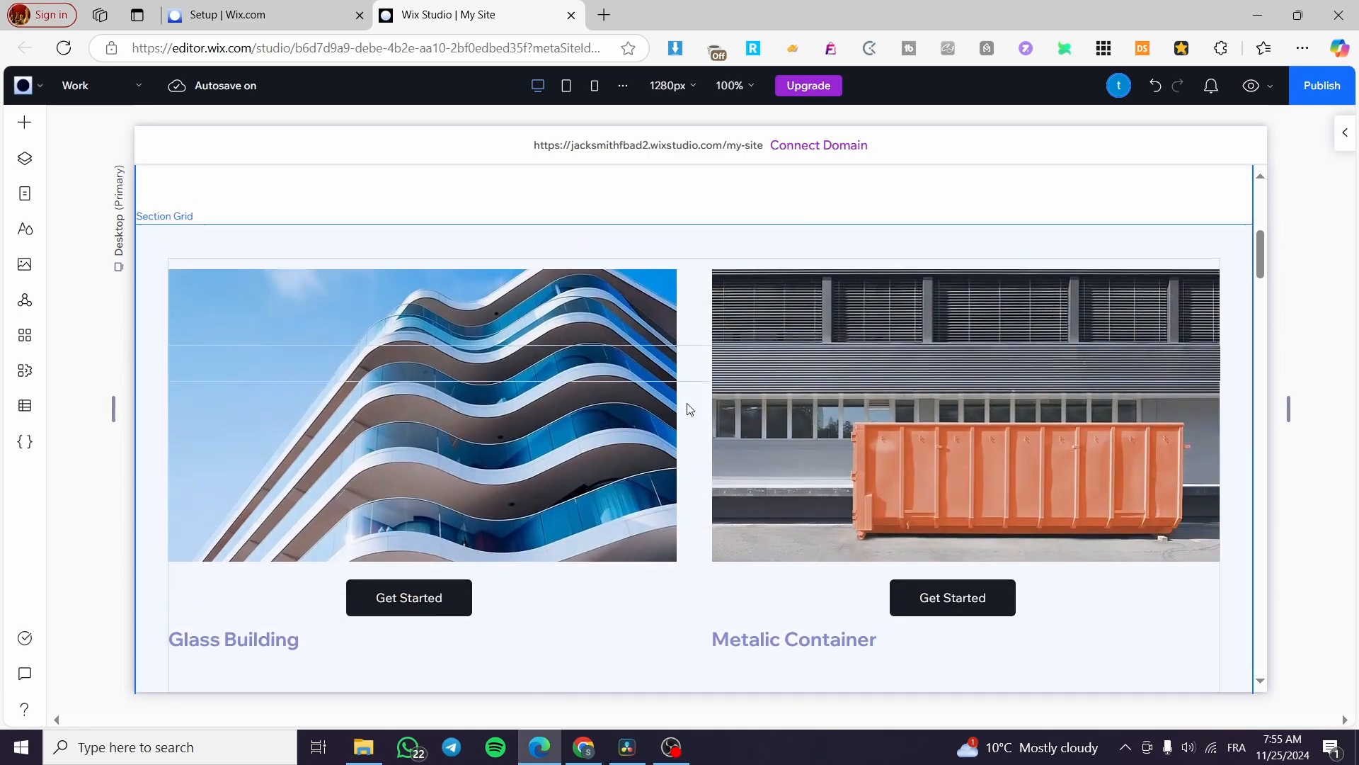
scroll(690, 409, up, 3)
click(705, 461)
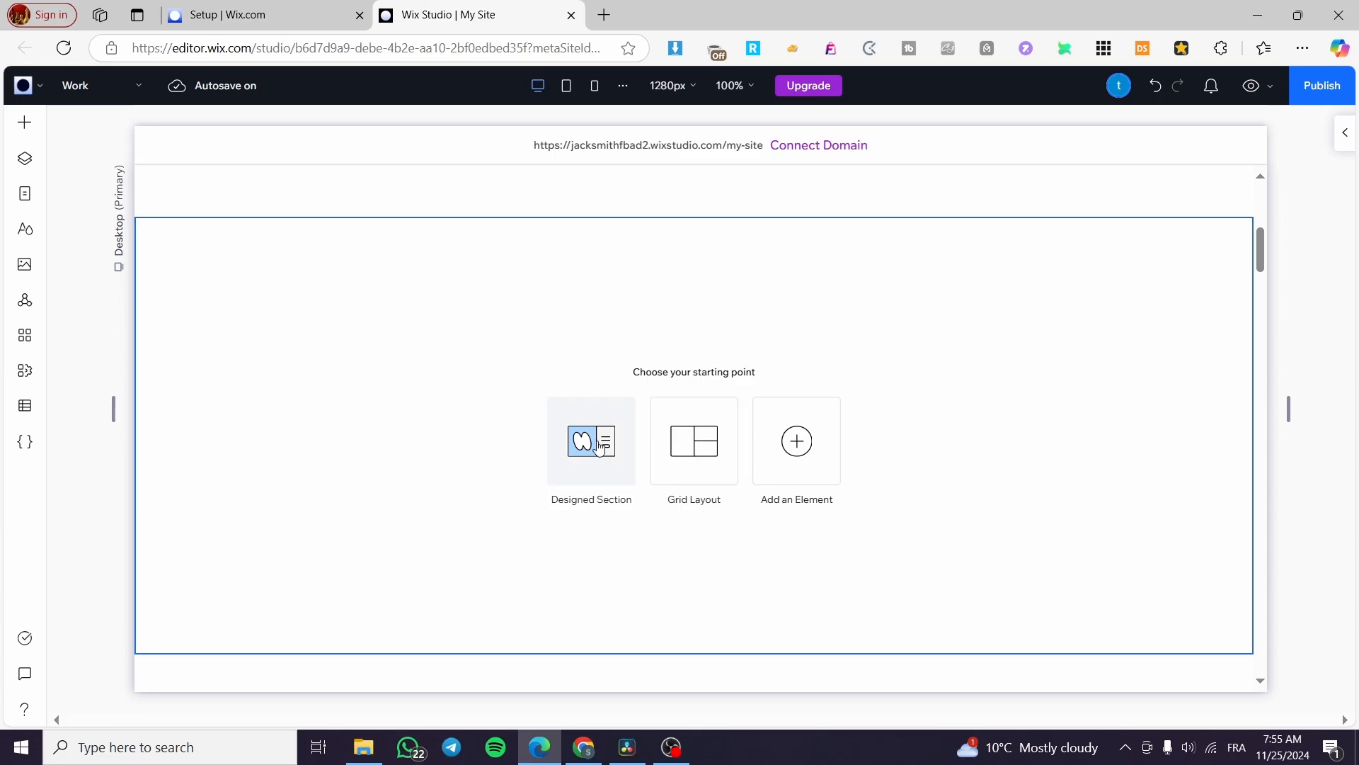
click(598, 446)
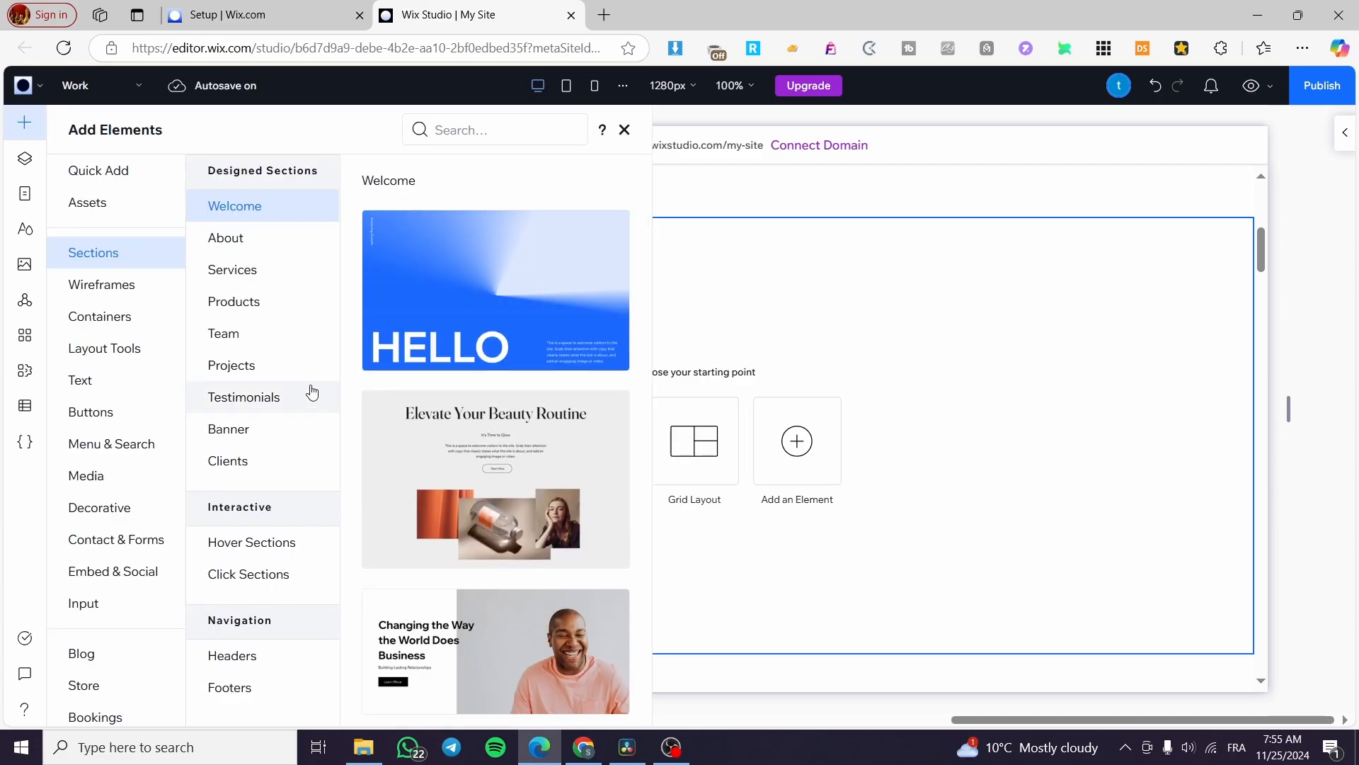
scroll(510, 449, down, 10)
scroll(555, 598, up, 10)
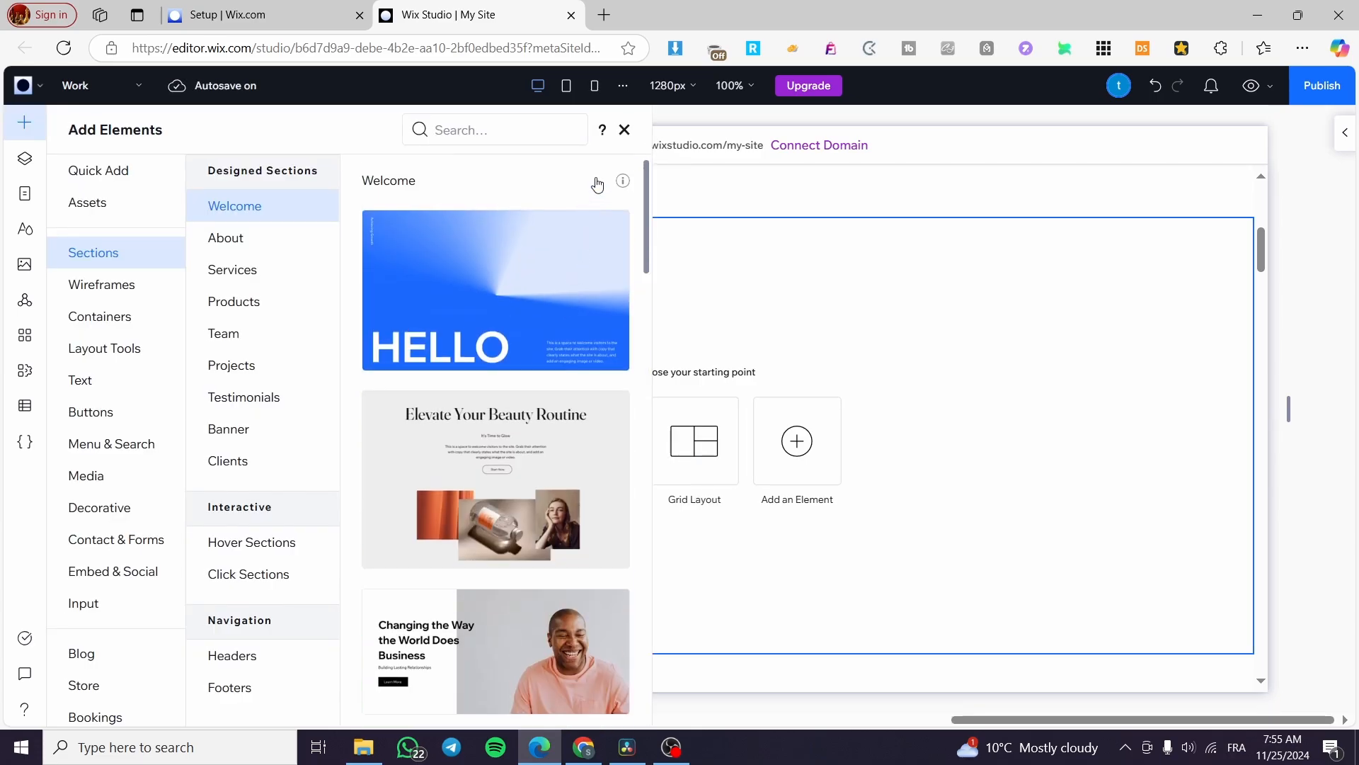
click(625, 130)
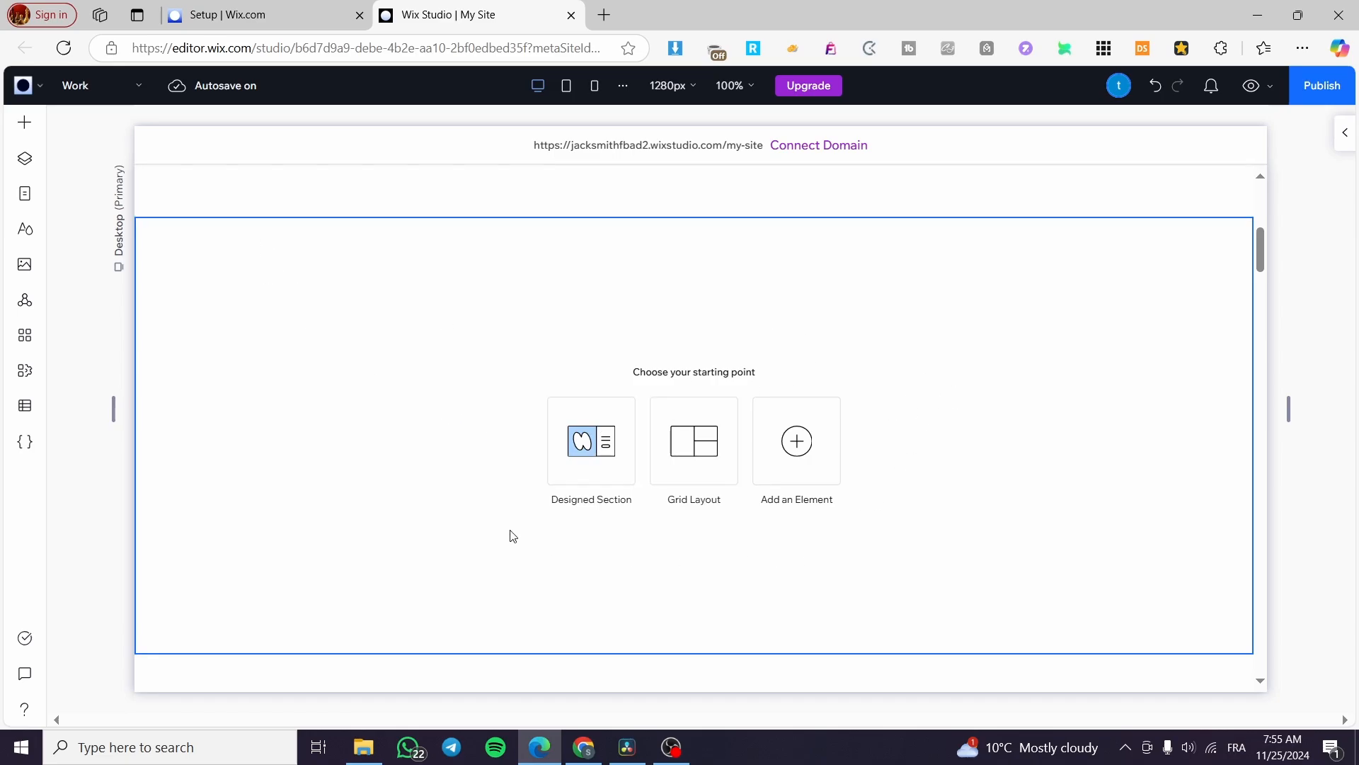
Browse the Containers, Wireframes and Decorative element categories for the new section
click(803, 435)
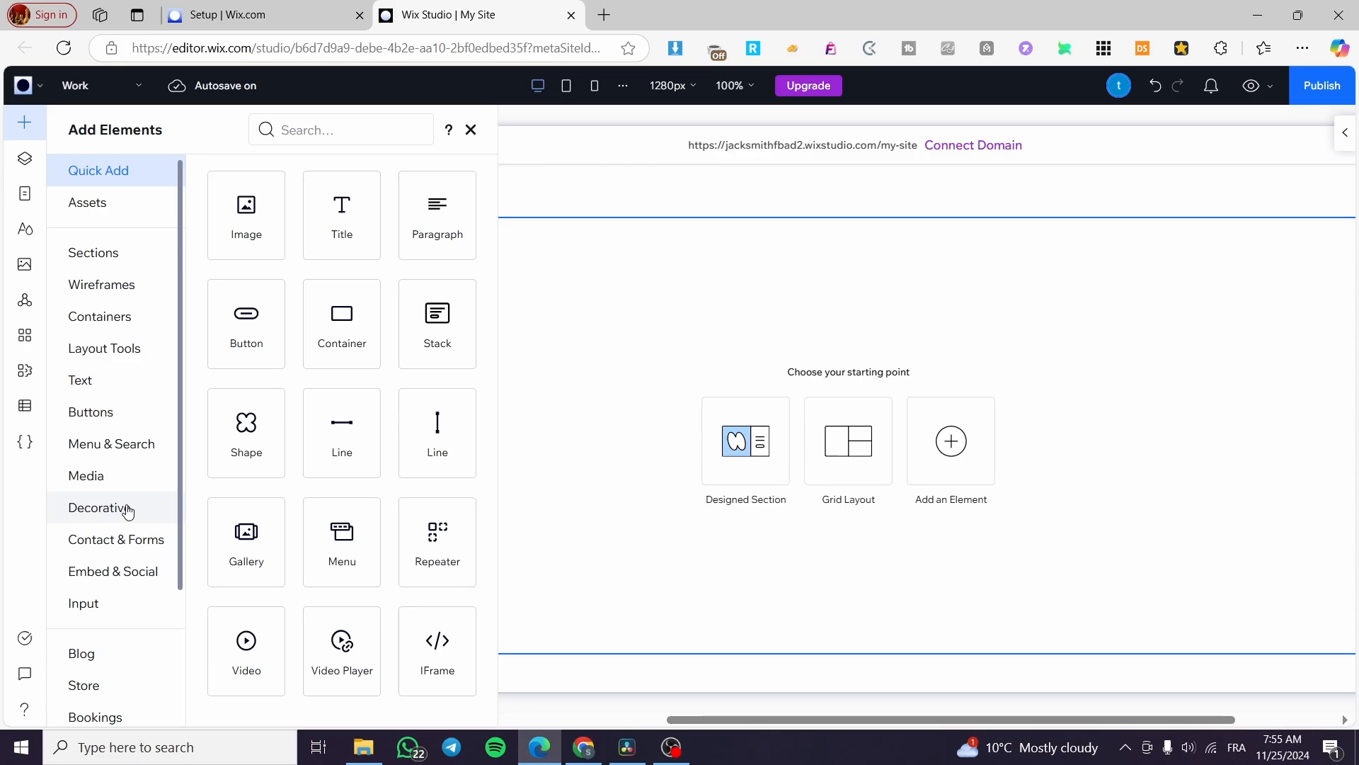
scroll(134, 297, down, 1)
scroll(139, 303, up, 1)
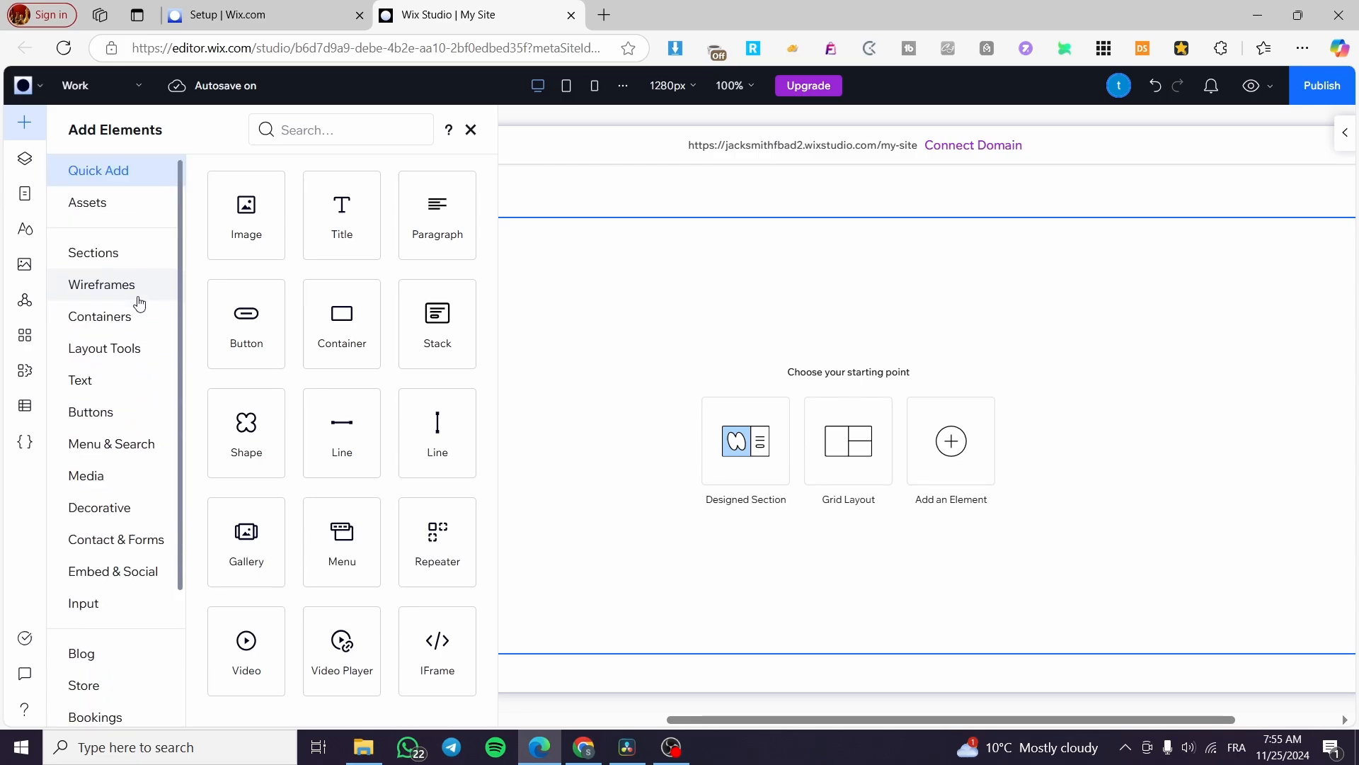
click(134, 307)
click(134, 292)
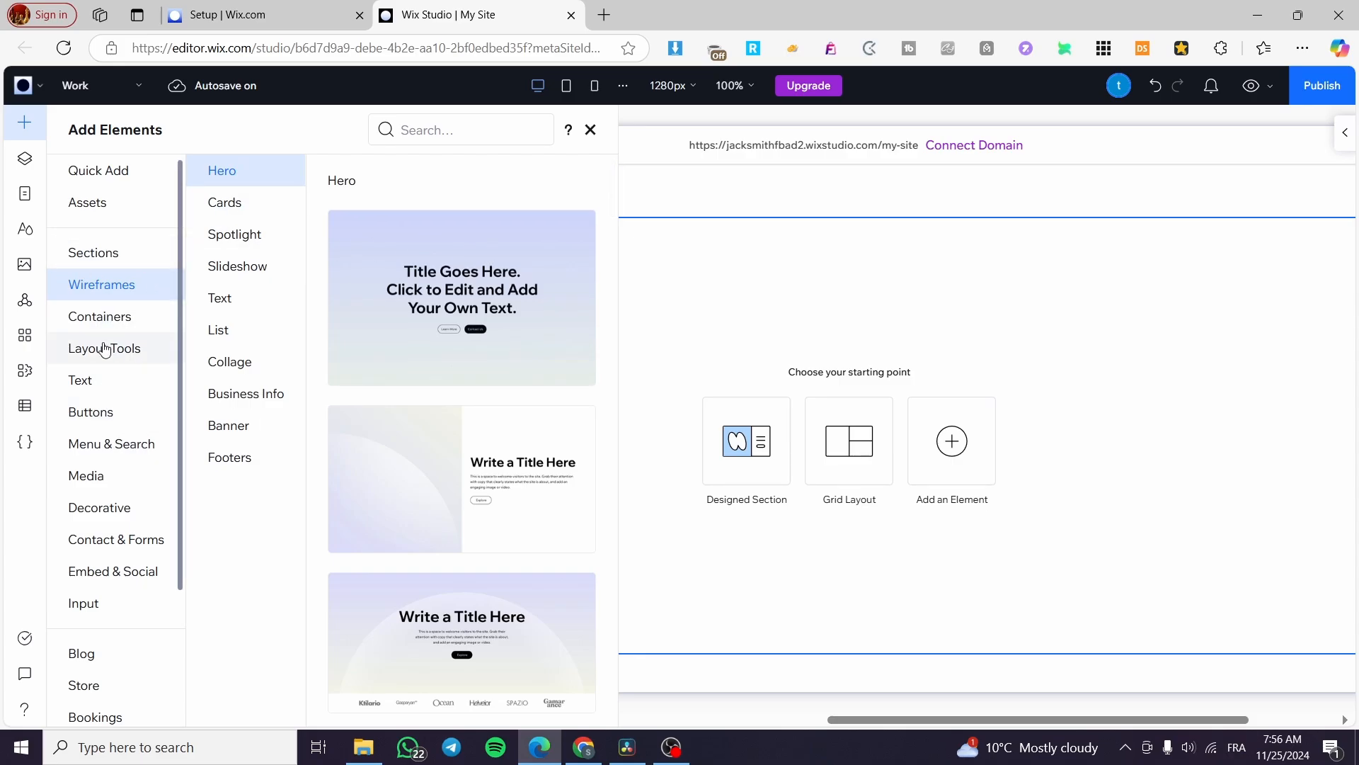
click(115, 505)
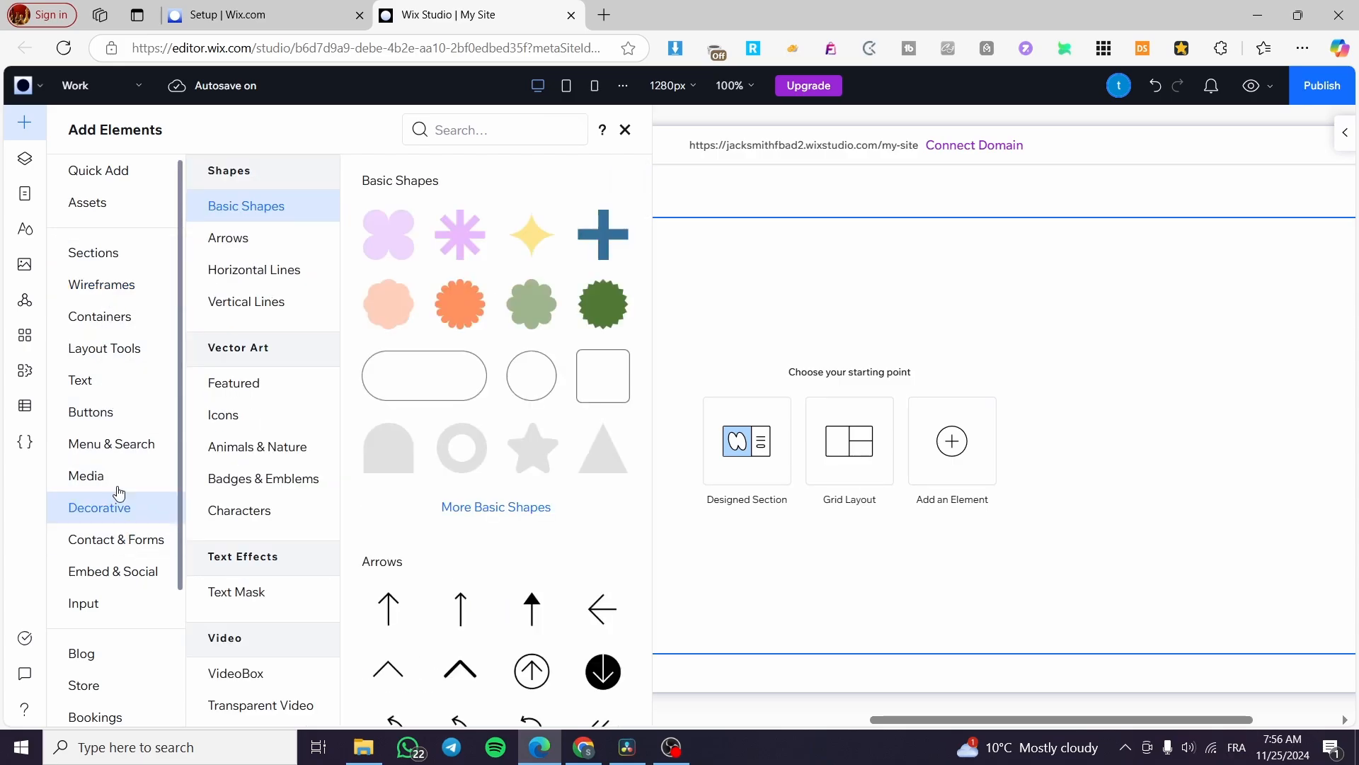
Search the elements library for 'lightbox' and go to the Layout Tools category
click(468, 138)
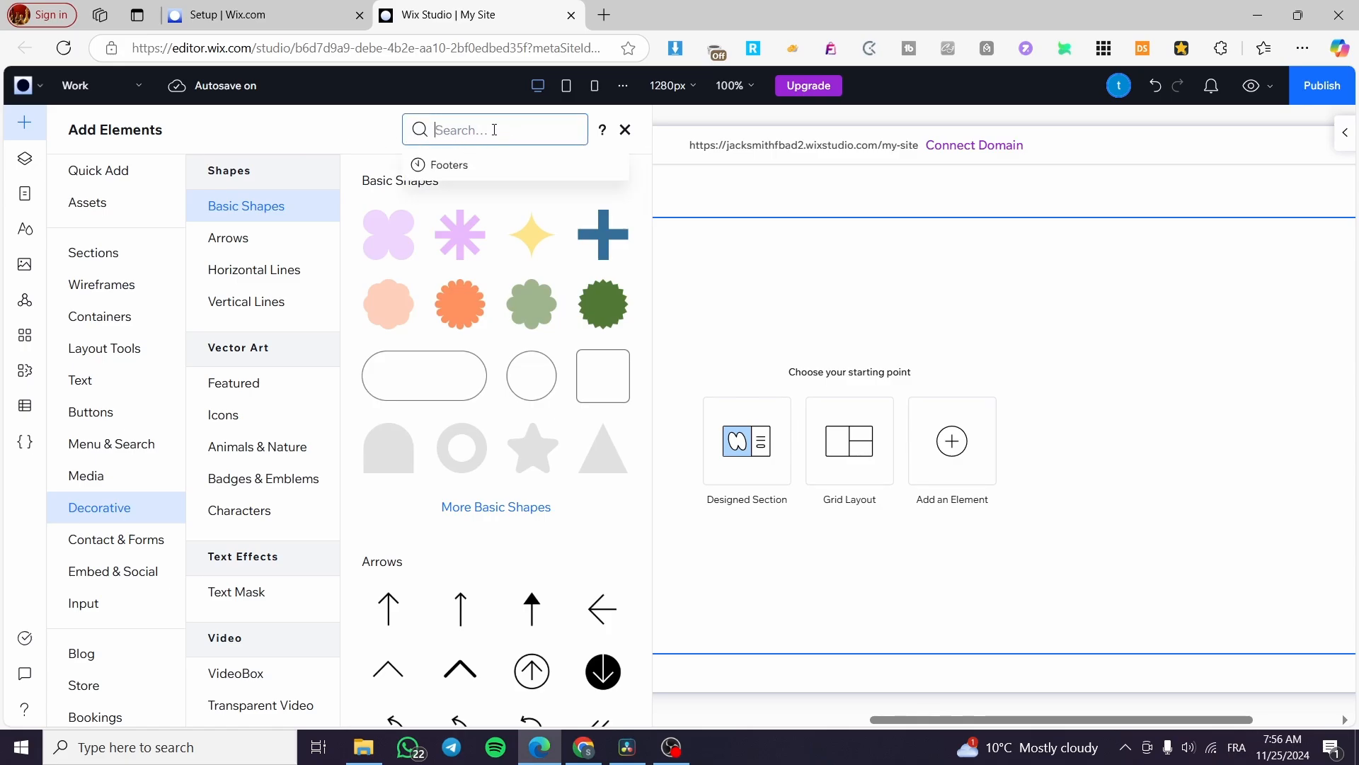
text(lightbox)
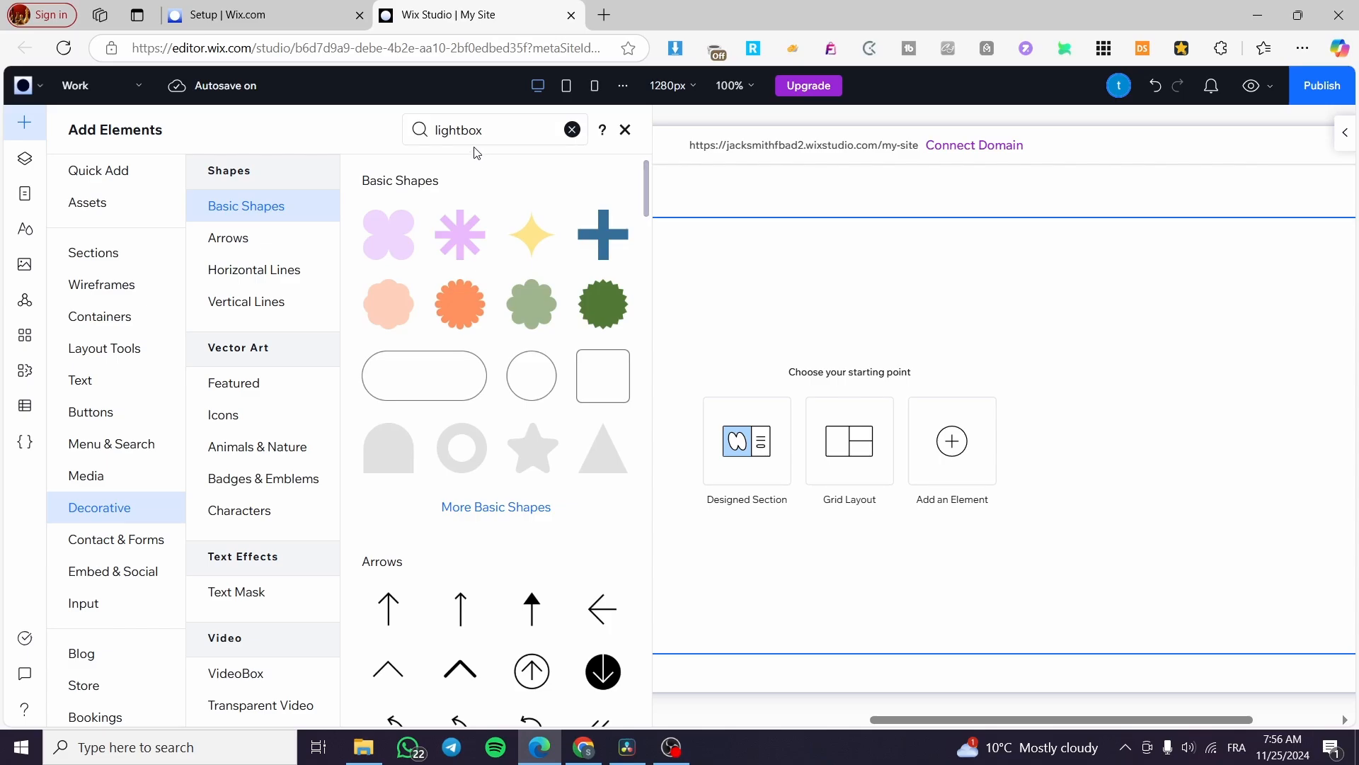
click(489, 130)
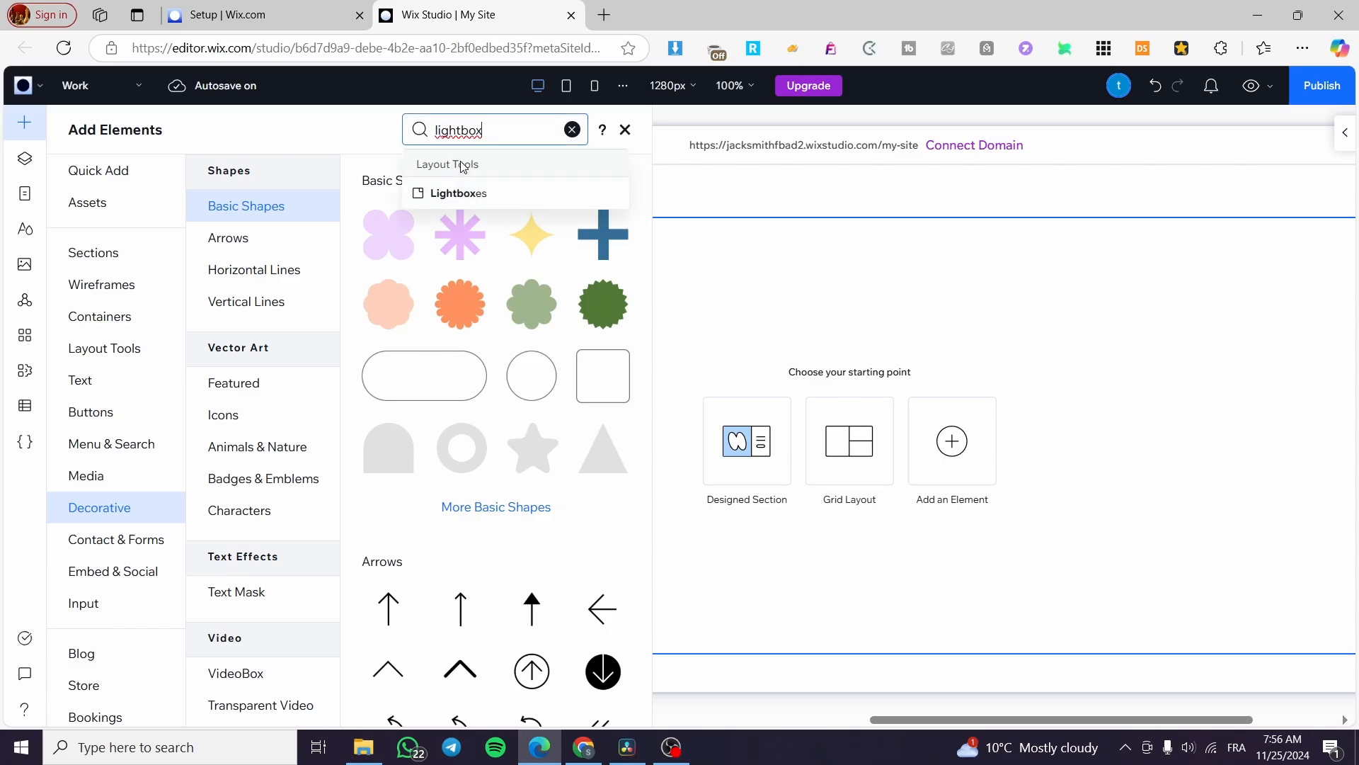
click(128, 358)
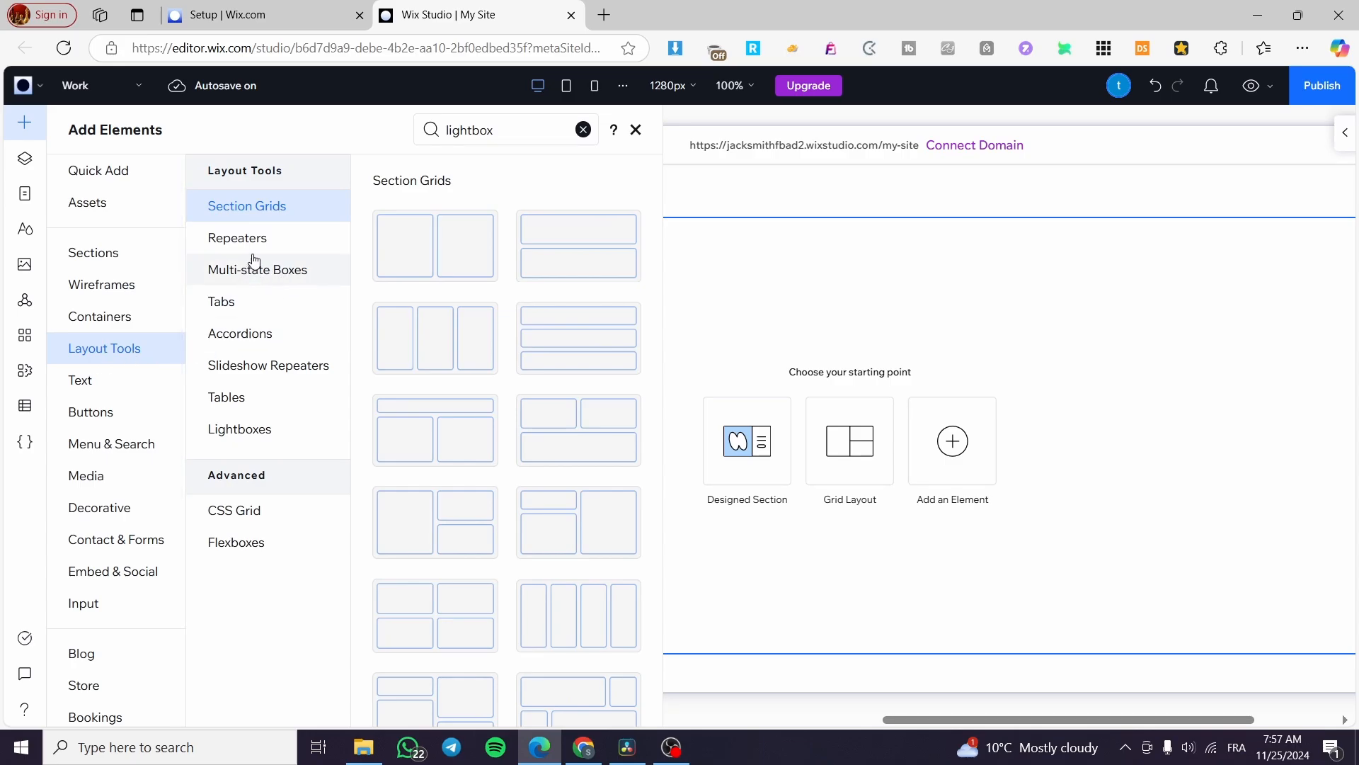
Scroll through the Lightboxes templates and add the '30% Off Today Only' lightbox
click(244, 440)
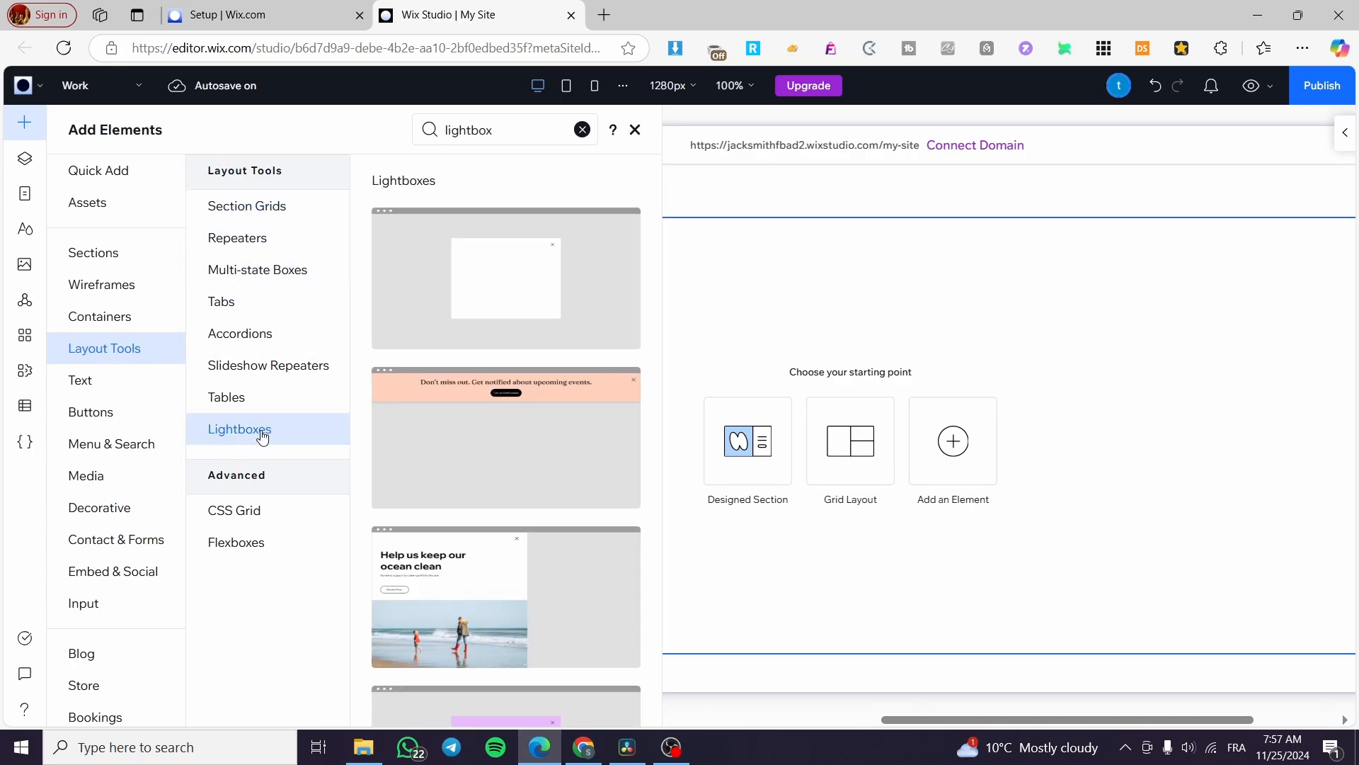
scroll(513, 287, down, 5)
scroll(513, 286, down, 2)
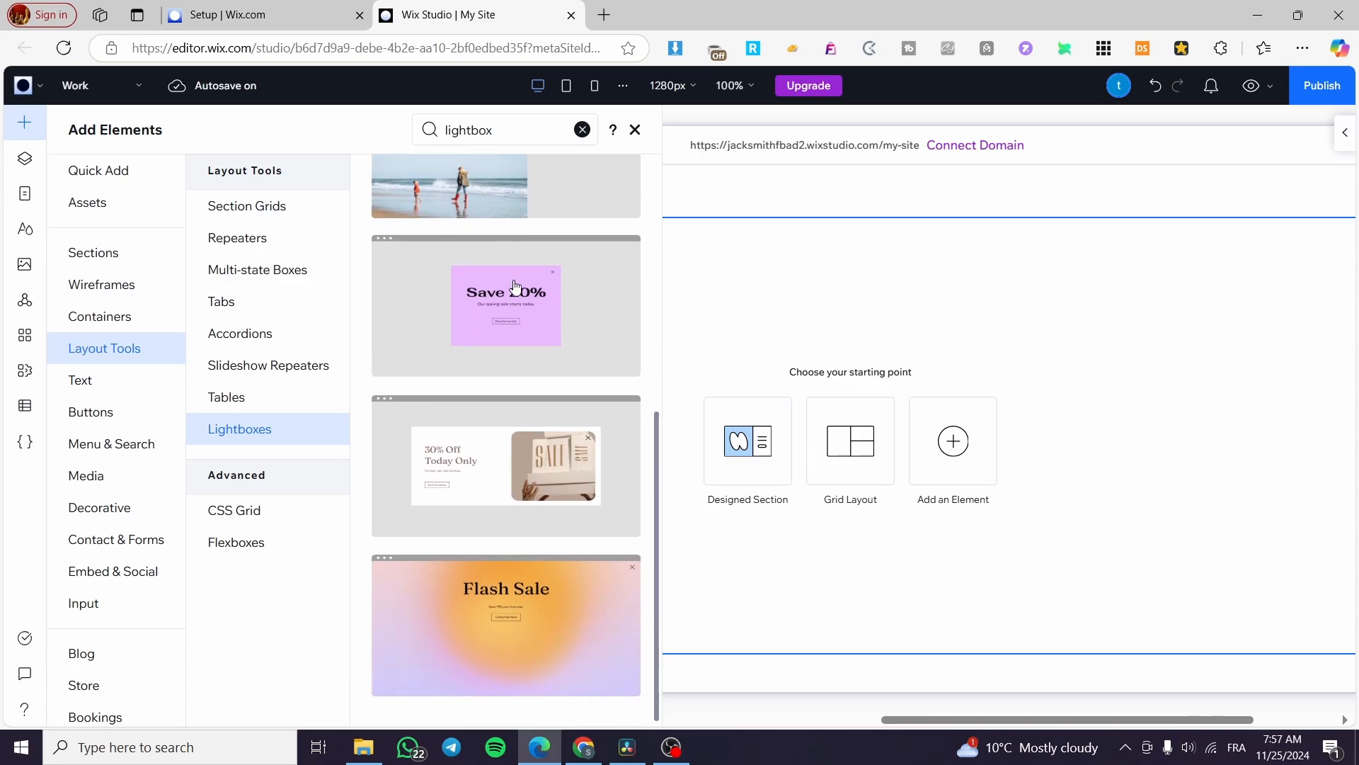
scroll(562, 608, up, 1)
scroll(561, 608, up, 5)
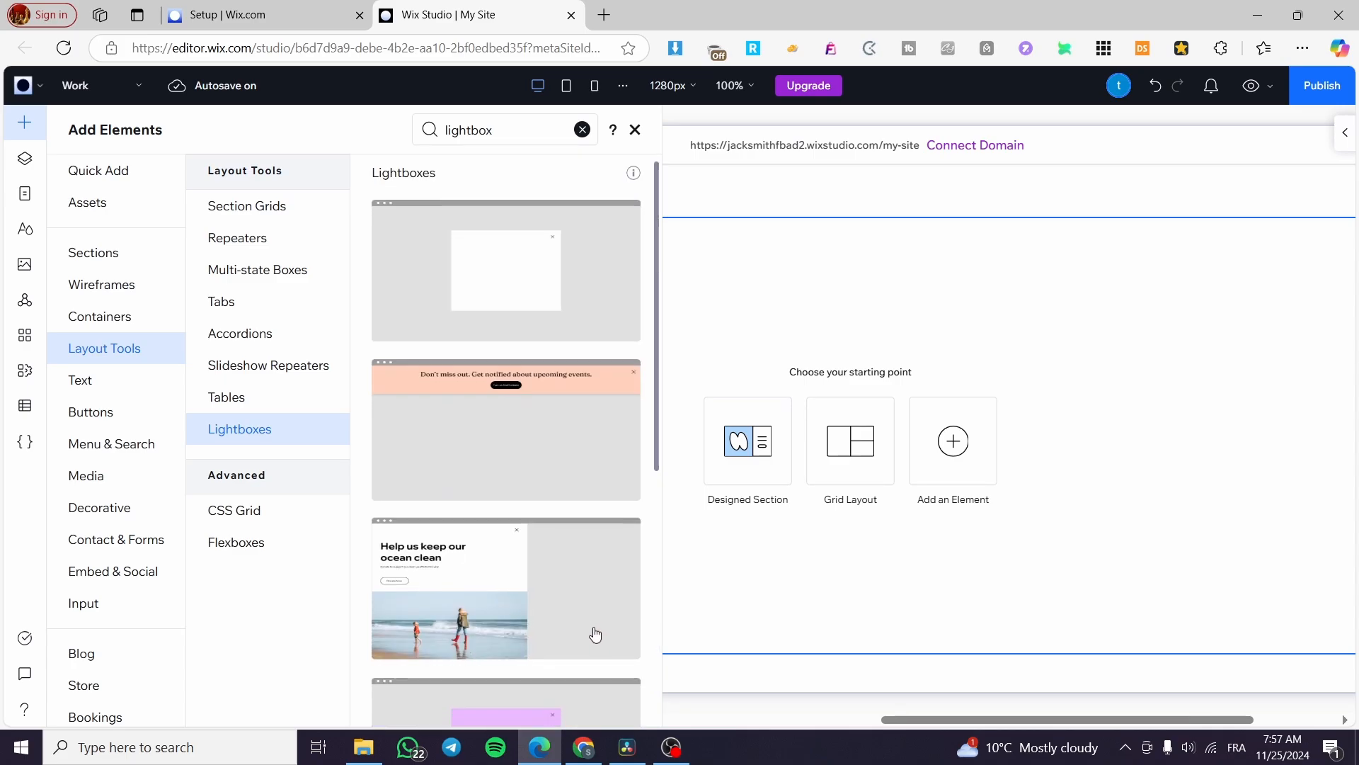
scroll(594, 633, down, 6)
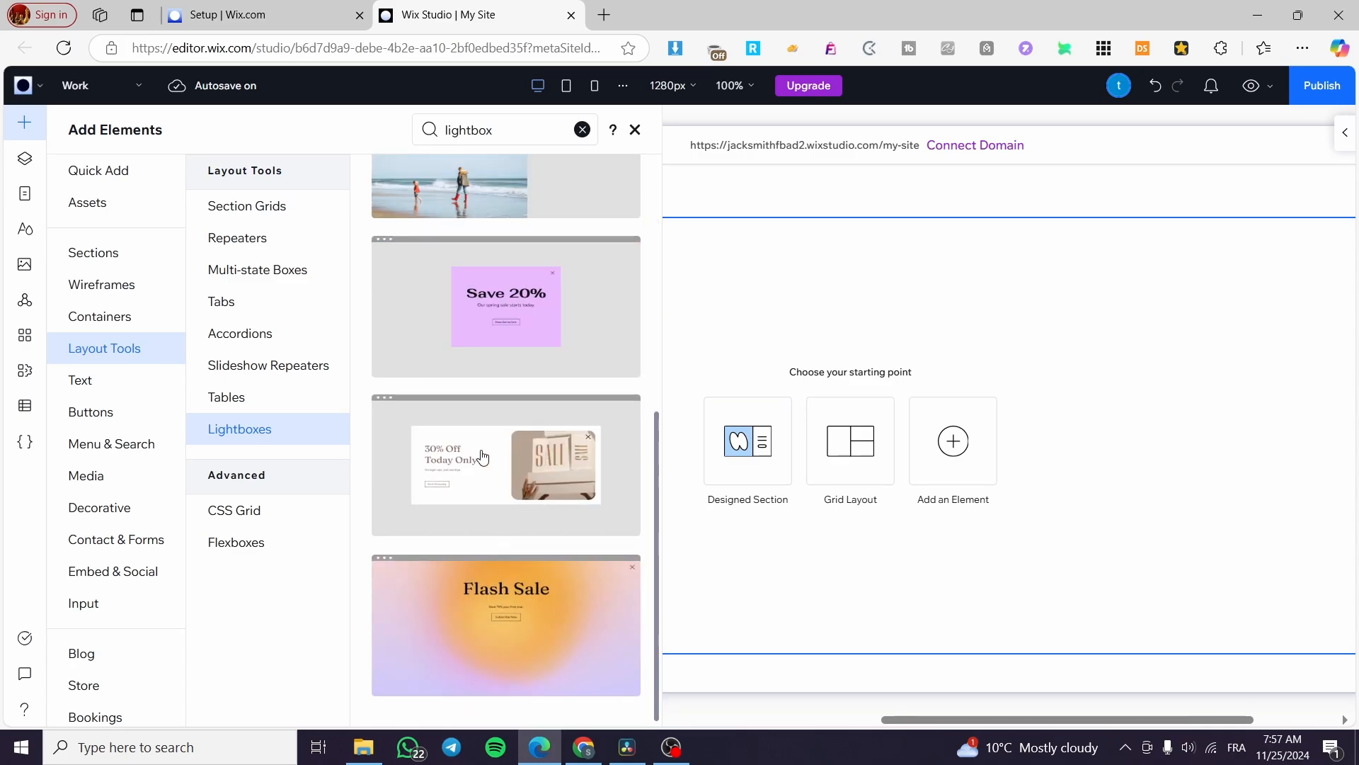
scroll(489, 464, up, 5)
scroll(507, 468, down, 6)
scroll(473, 344, up, 5)
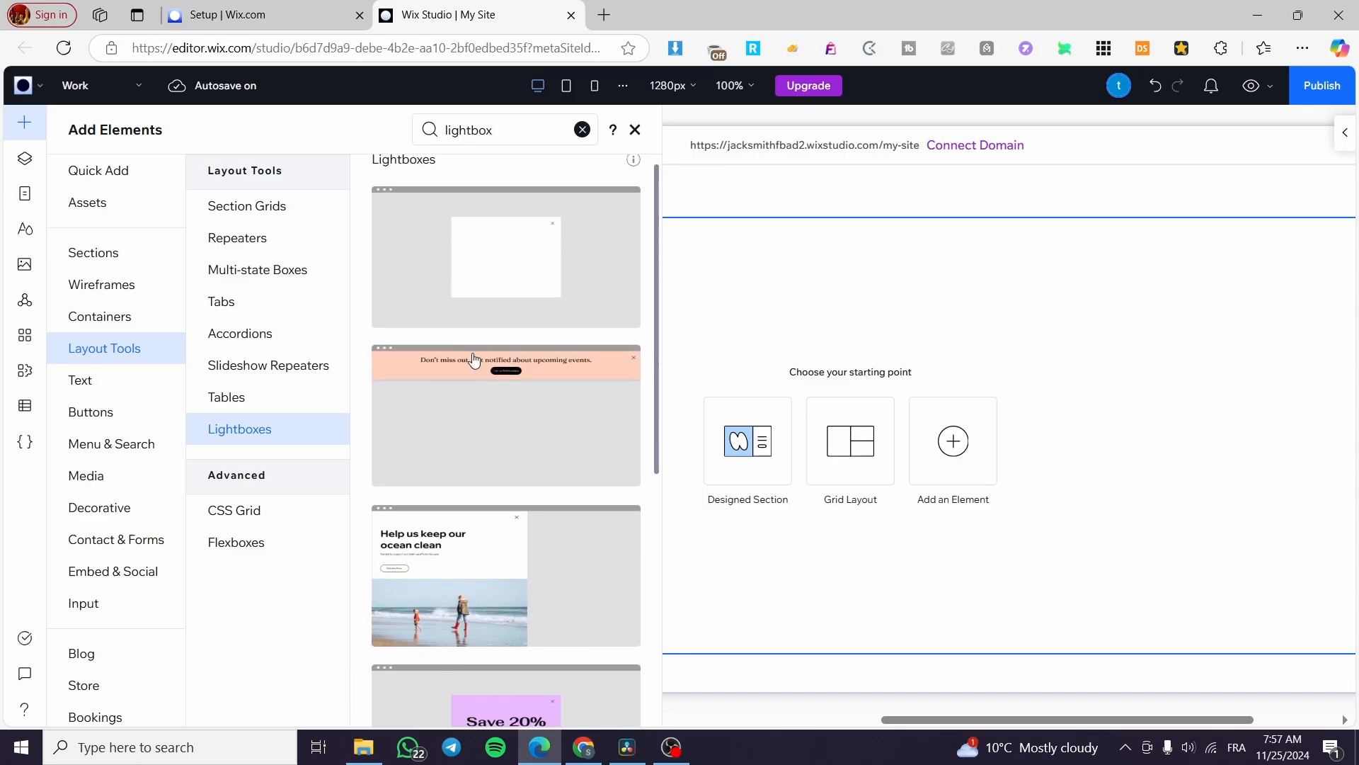
scroll(471, 359, down, 5)
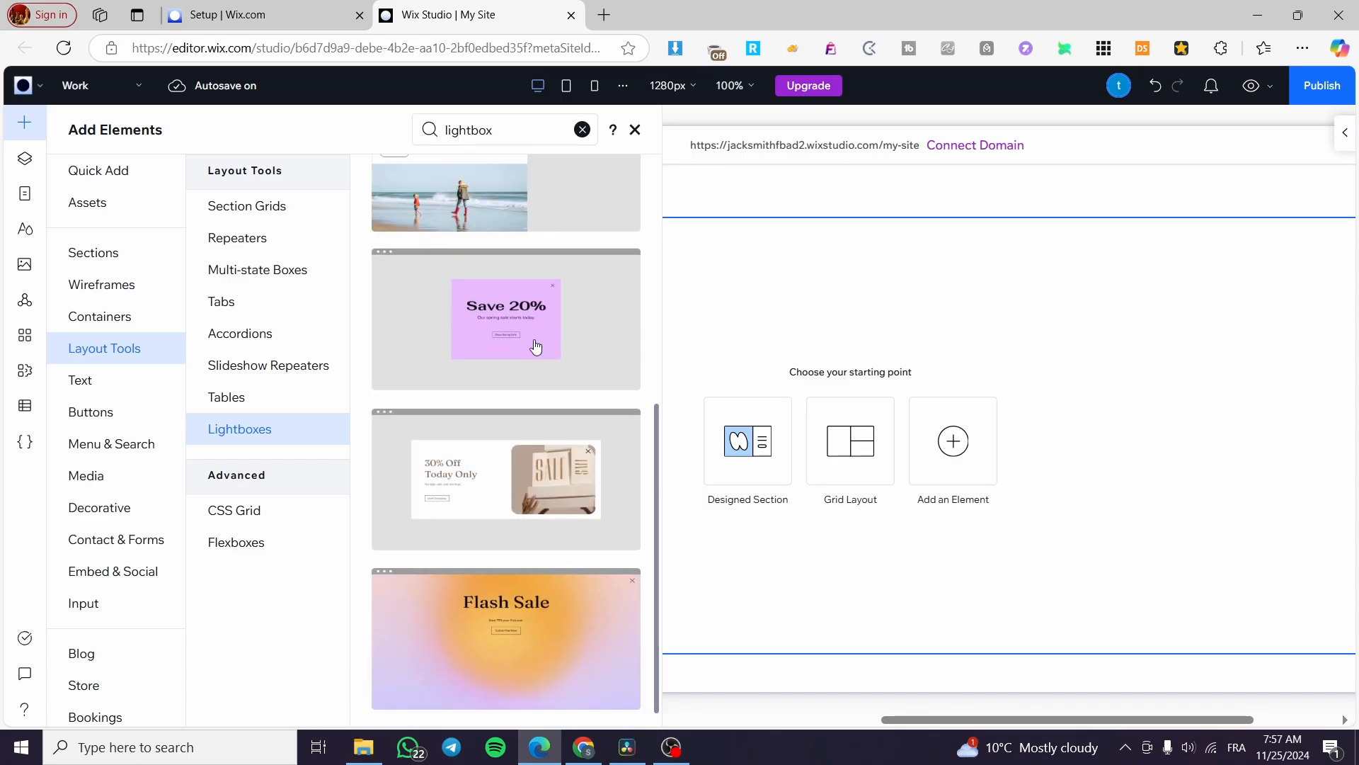
scroll(531, 382, up, 4)
scroll(549, 637, down, 1)
scroll(552, 616, up, 3)
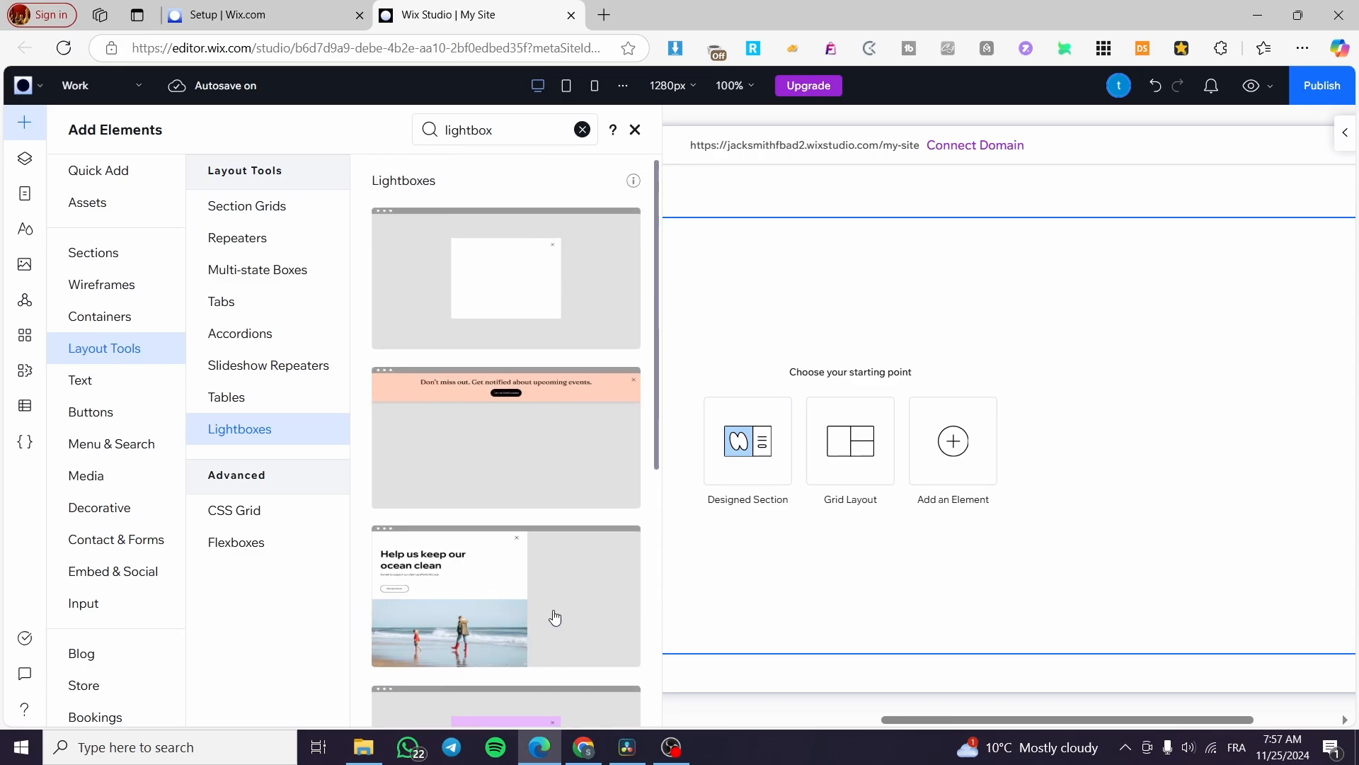
scroll(552, 609, down, 6)
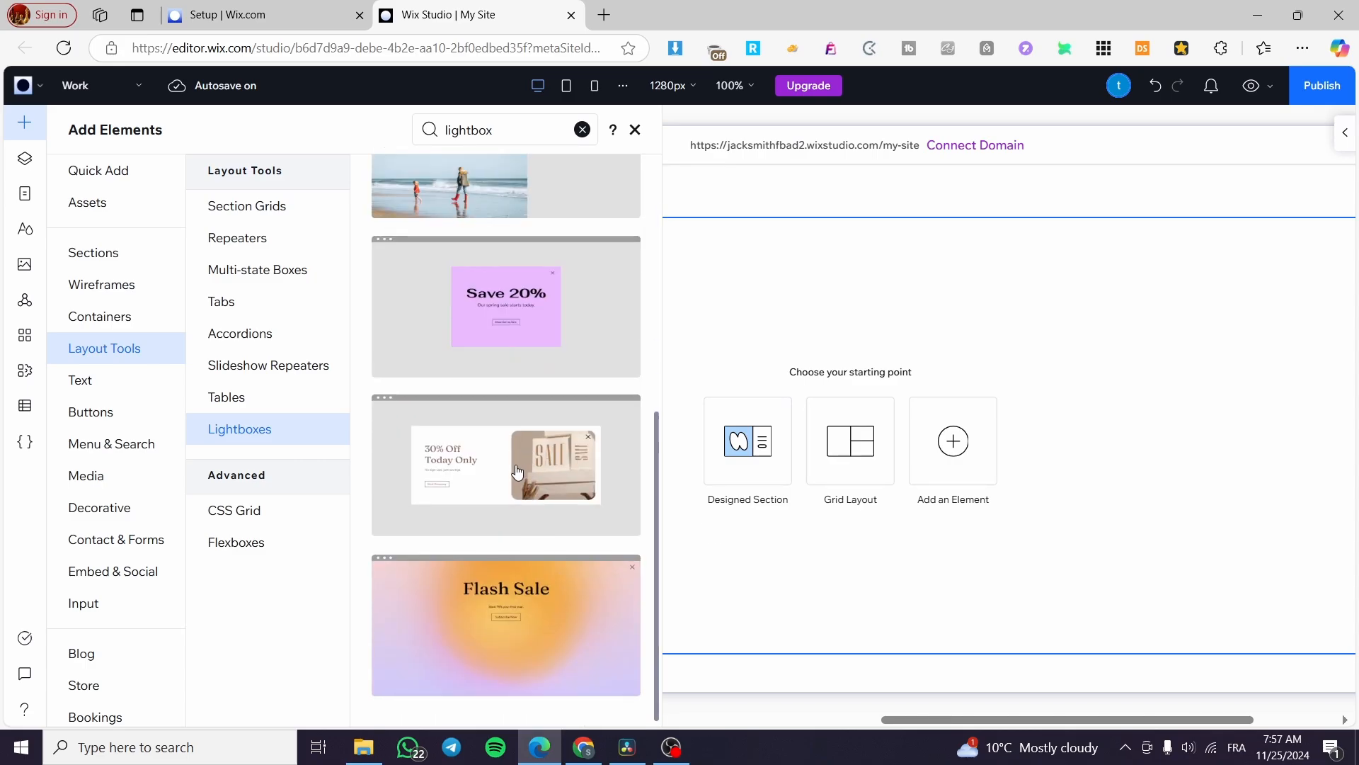
scroll(516, 460, up, 6)
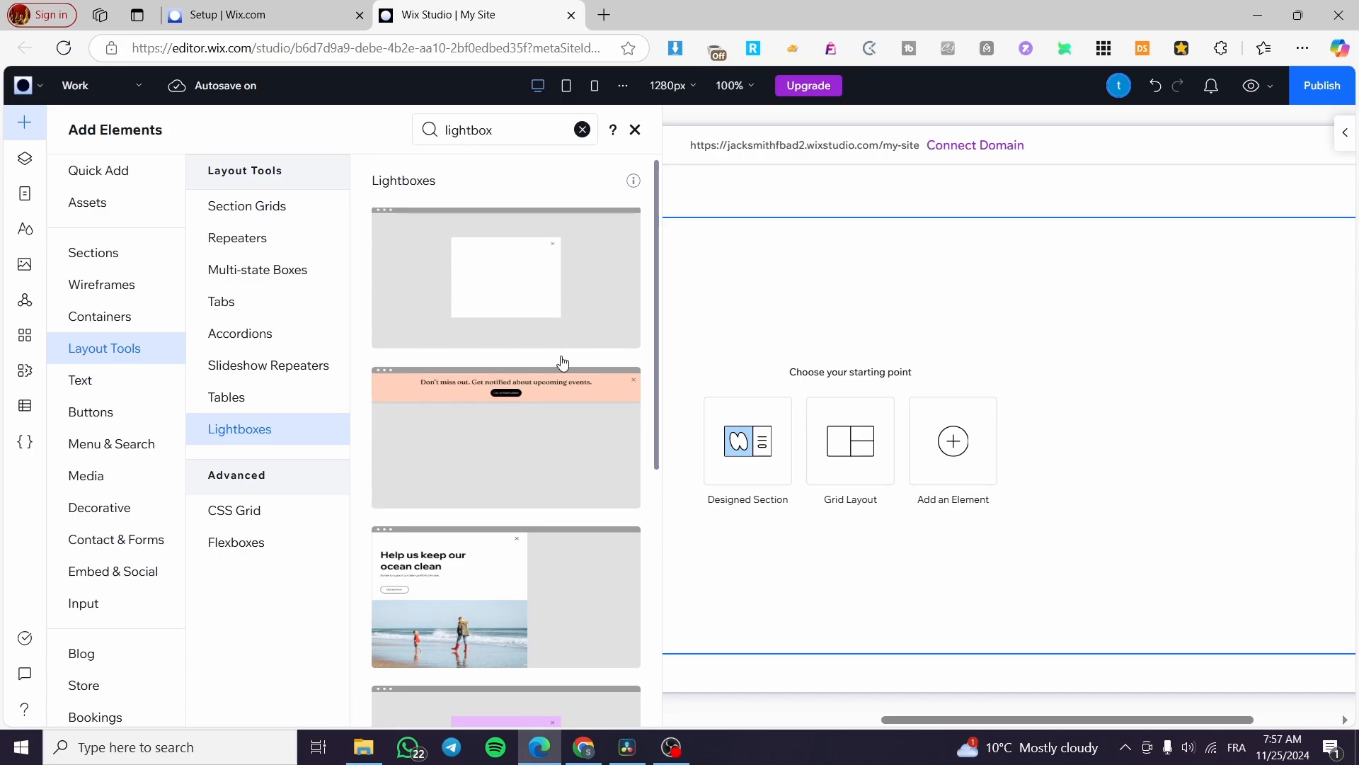
scroll(579, 559, down, 1)
scroll(579, 558, down, 1)
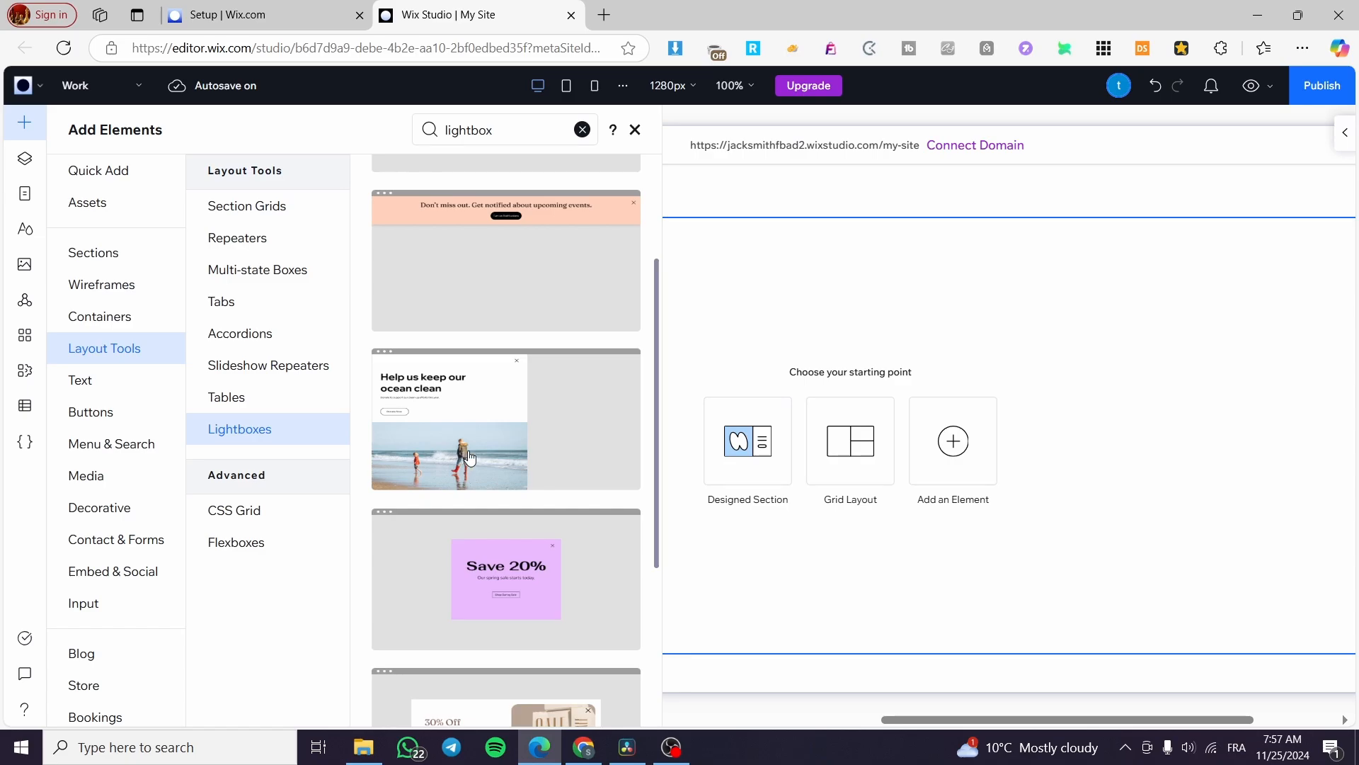
scroll(547, 465, down, 2)
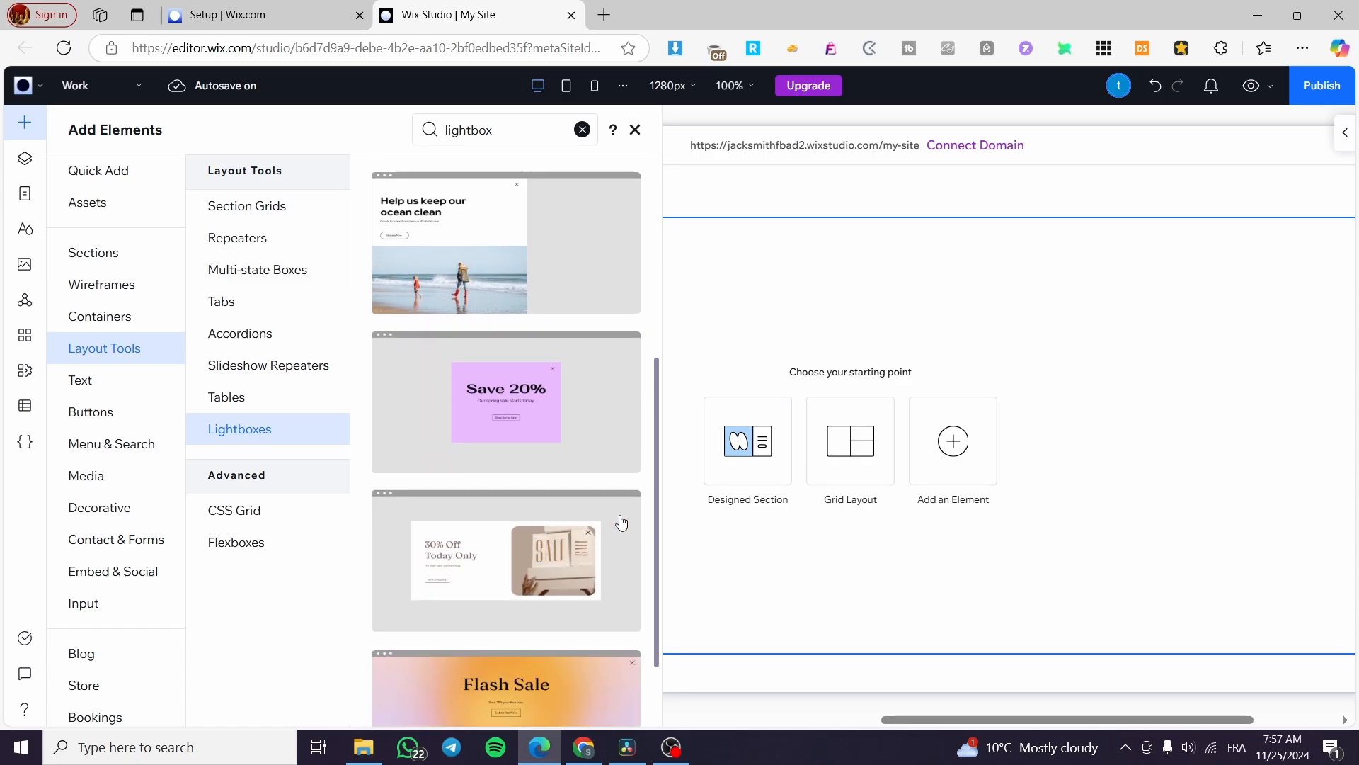
click(566, 585)
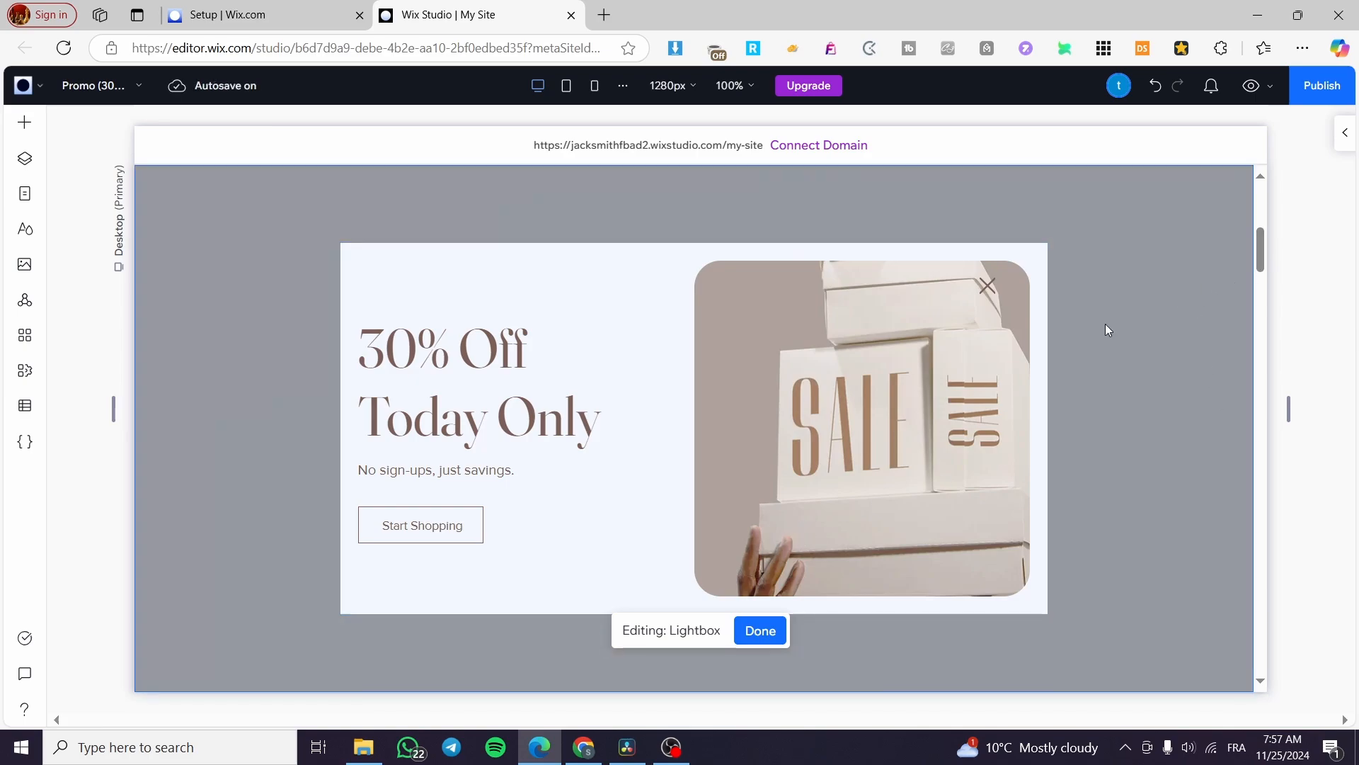
Set the '30% Off Today Only' heading to Fraunces 120 Semi Bold with the Heading 1 style
click(564, 486)
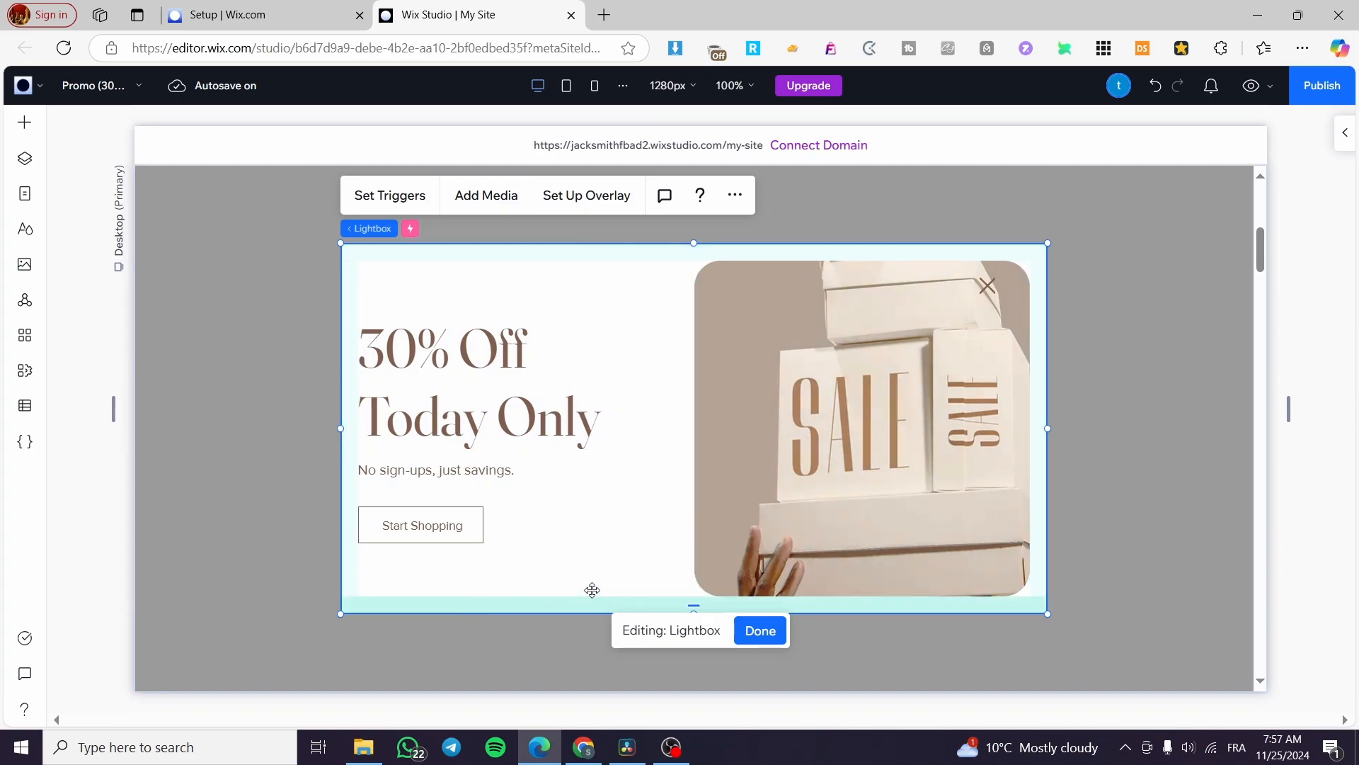
click(476, 341)
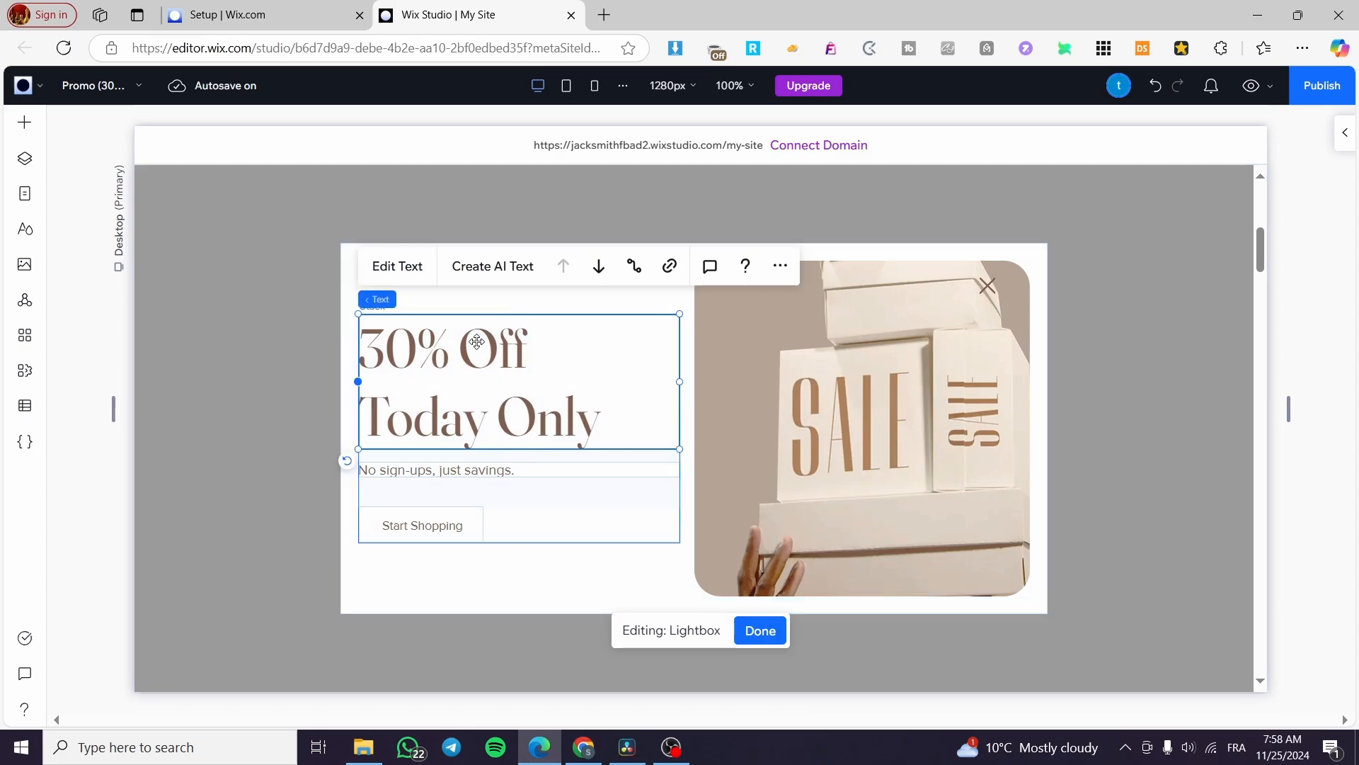
double_click(444, 392)
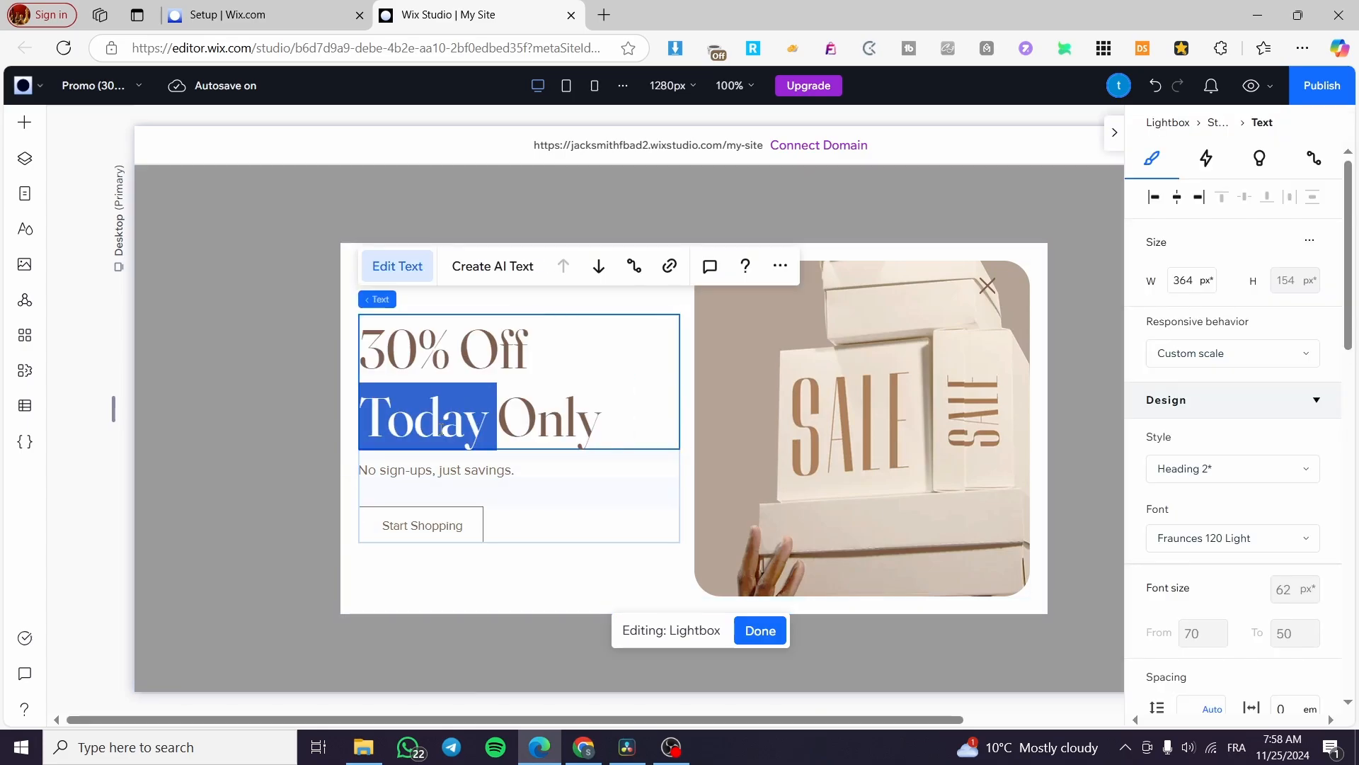
drag(602, 432, 360, 349)
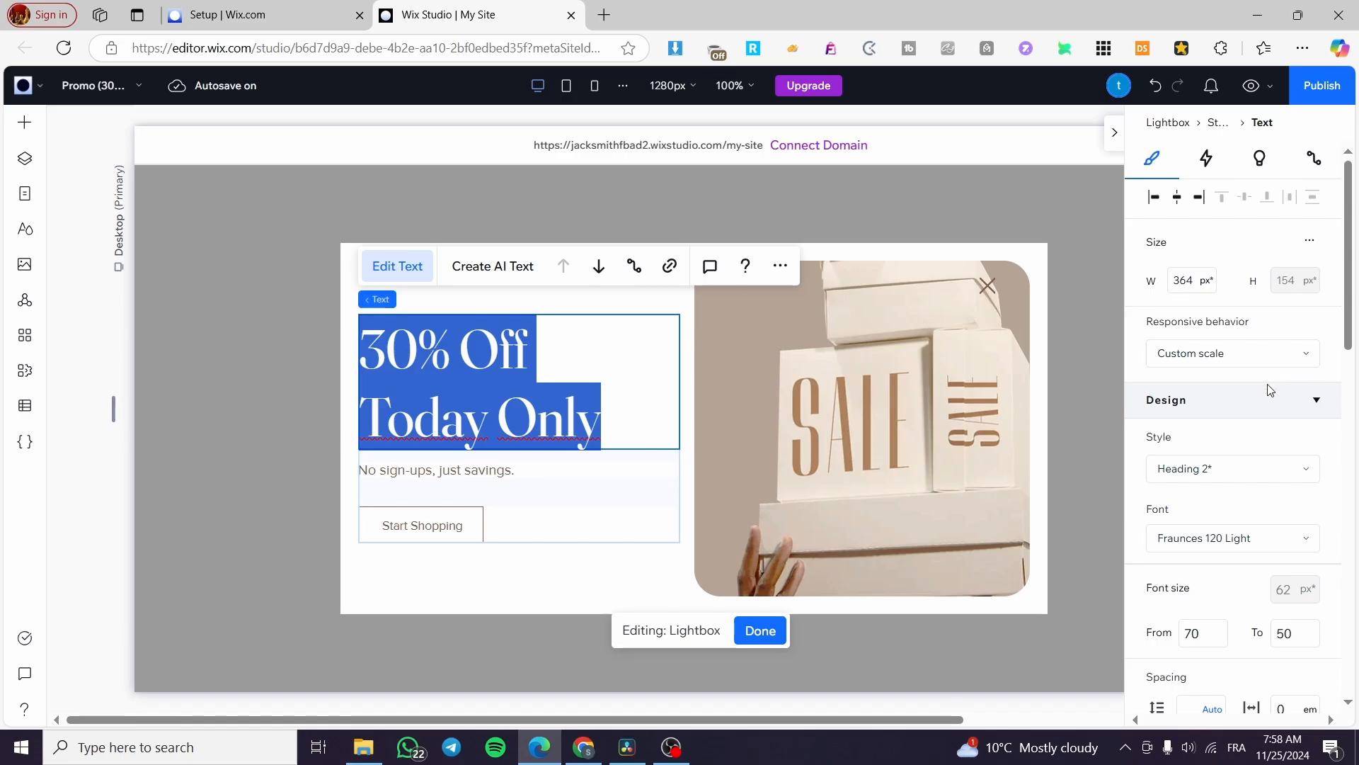
scroll(1255, 446, down, 1)
scroll(1255, 446, down, 1)
click(1216, 450)
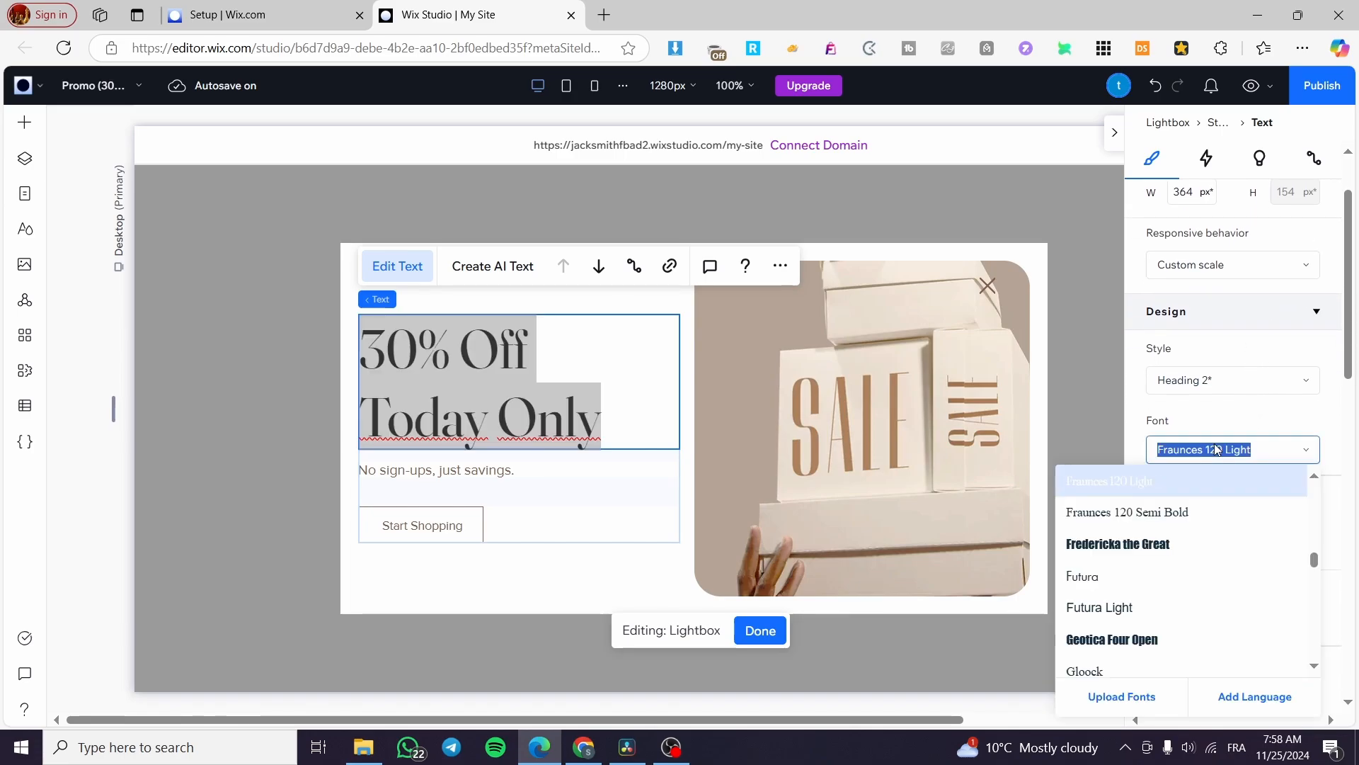
click(1194, 529)
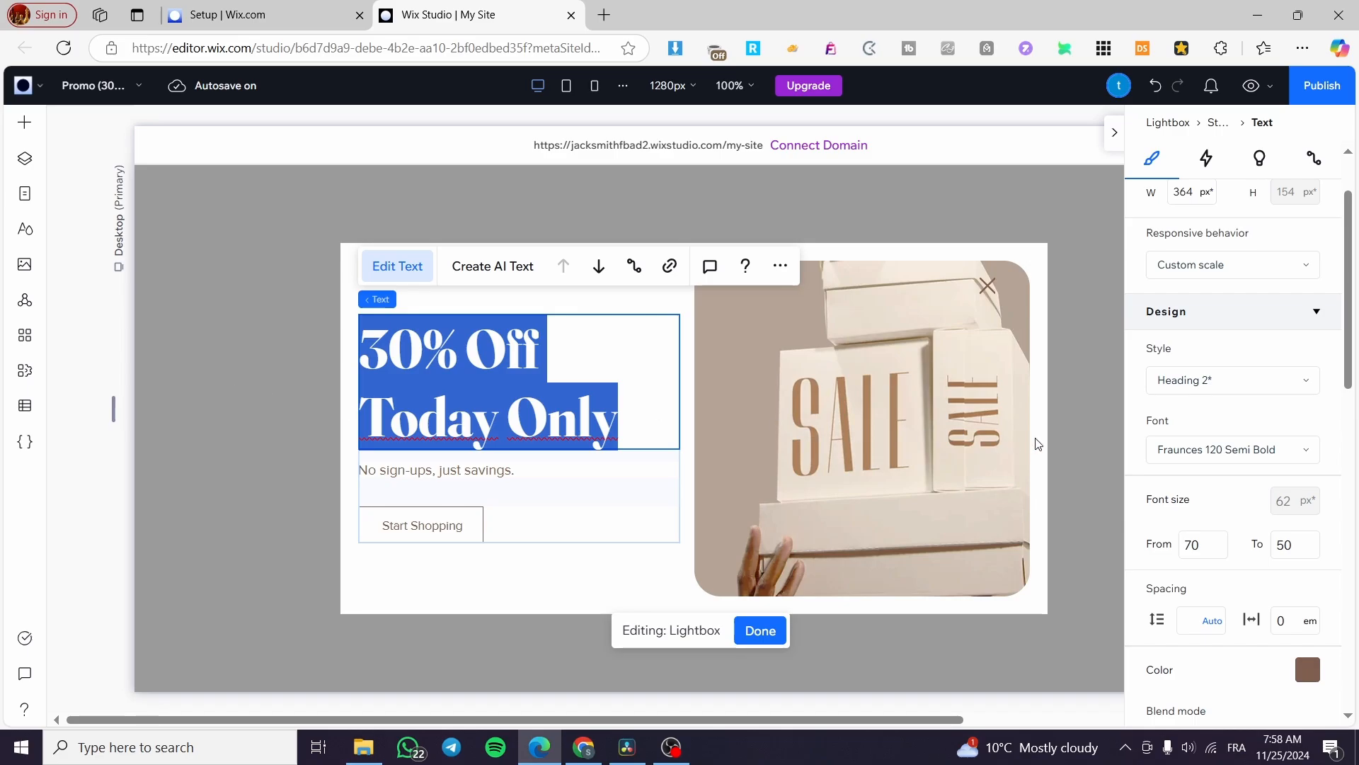
click(1199, 458)
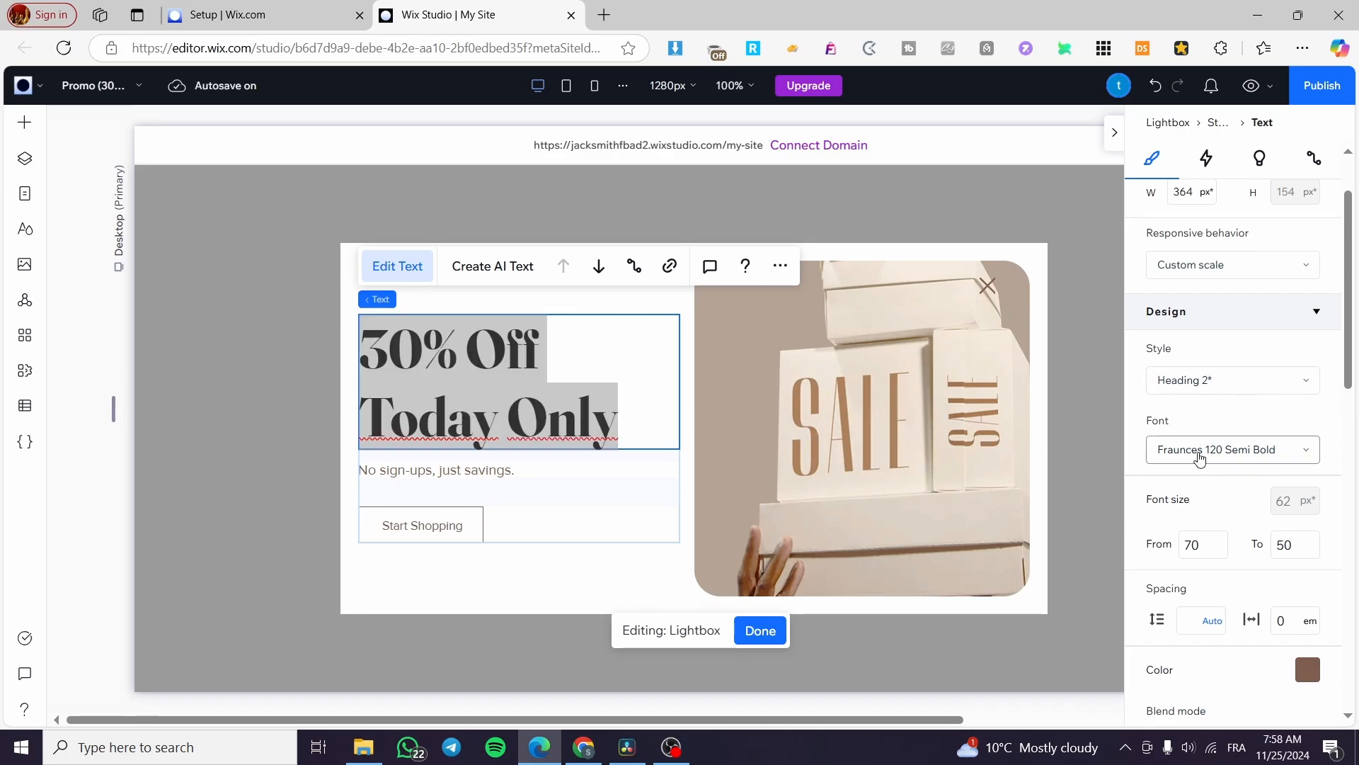
click(1200, 457)
click(1245, 390)
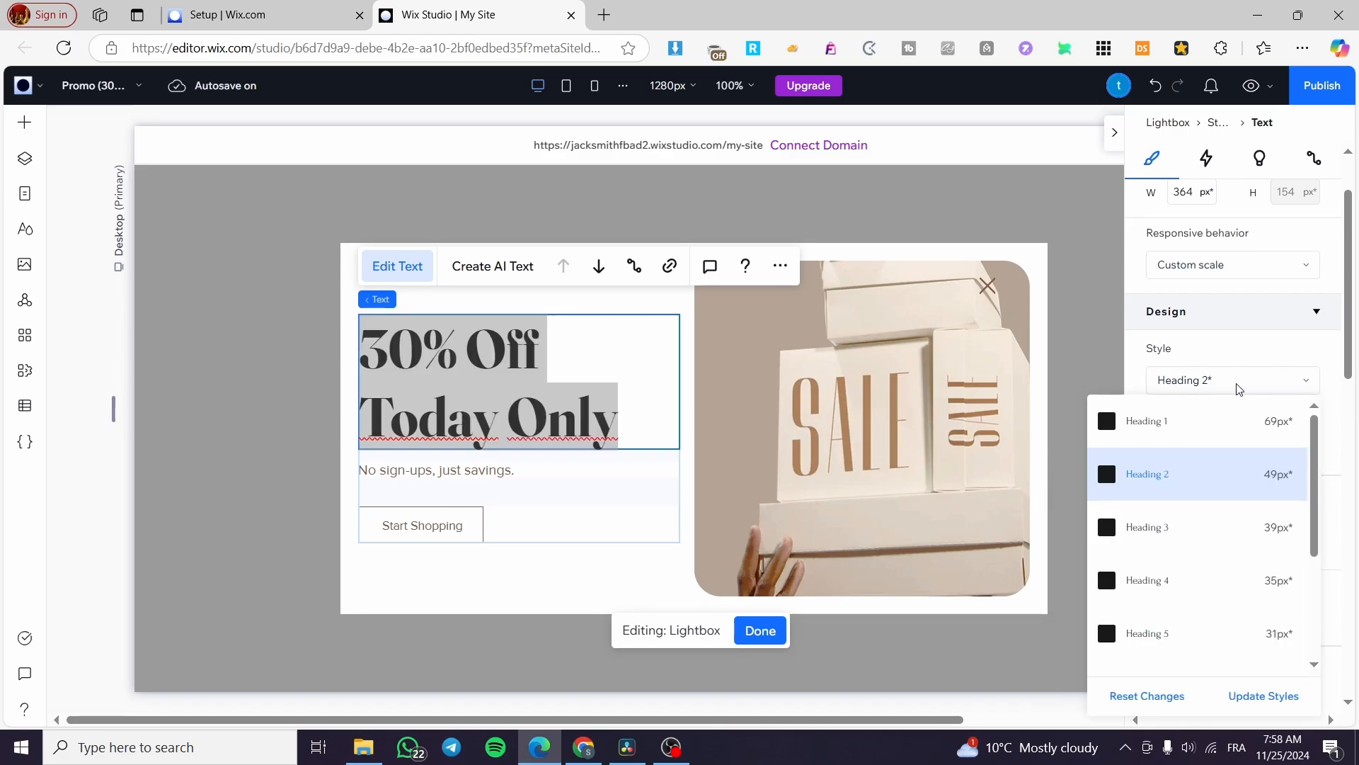
click(1219, 445)
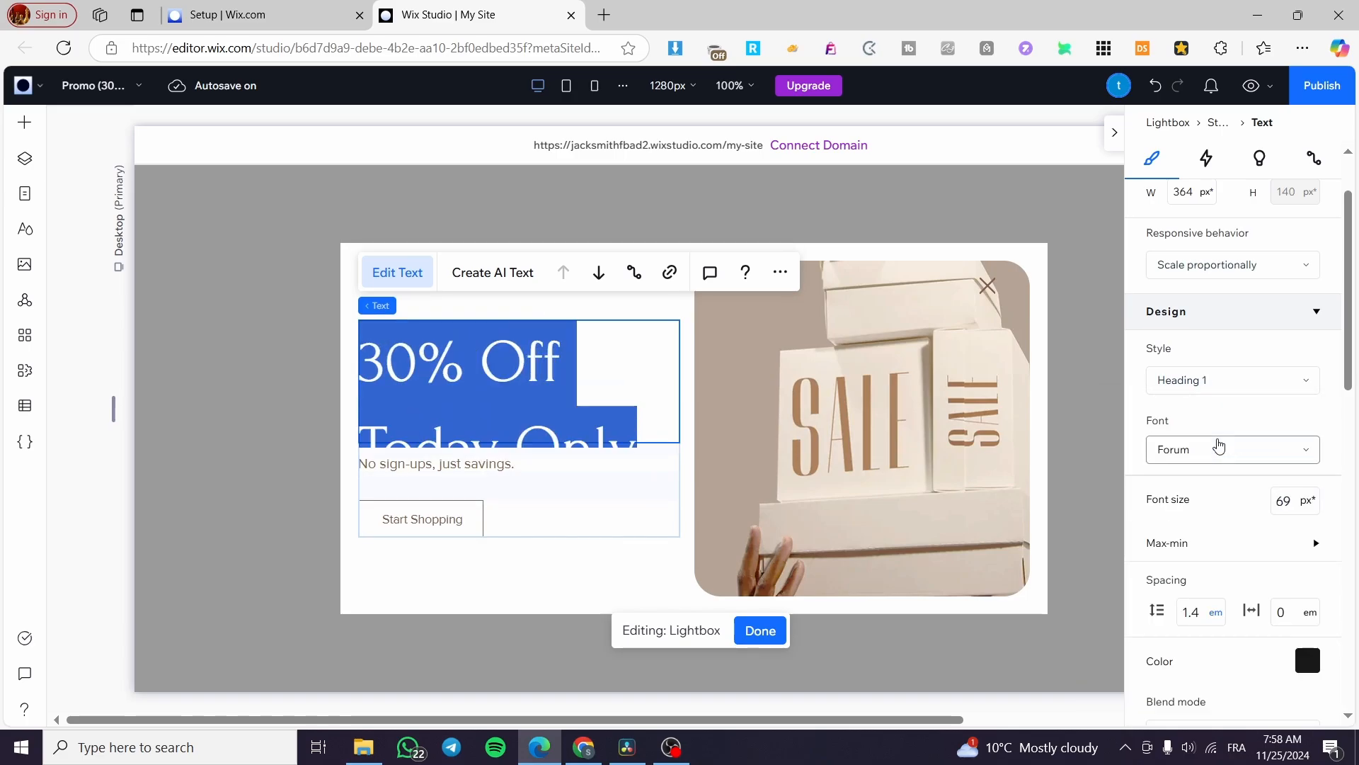
Select the 'No sign-ups' paragraph, its text container, and the SALE boxes picture
click(603, 342)
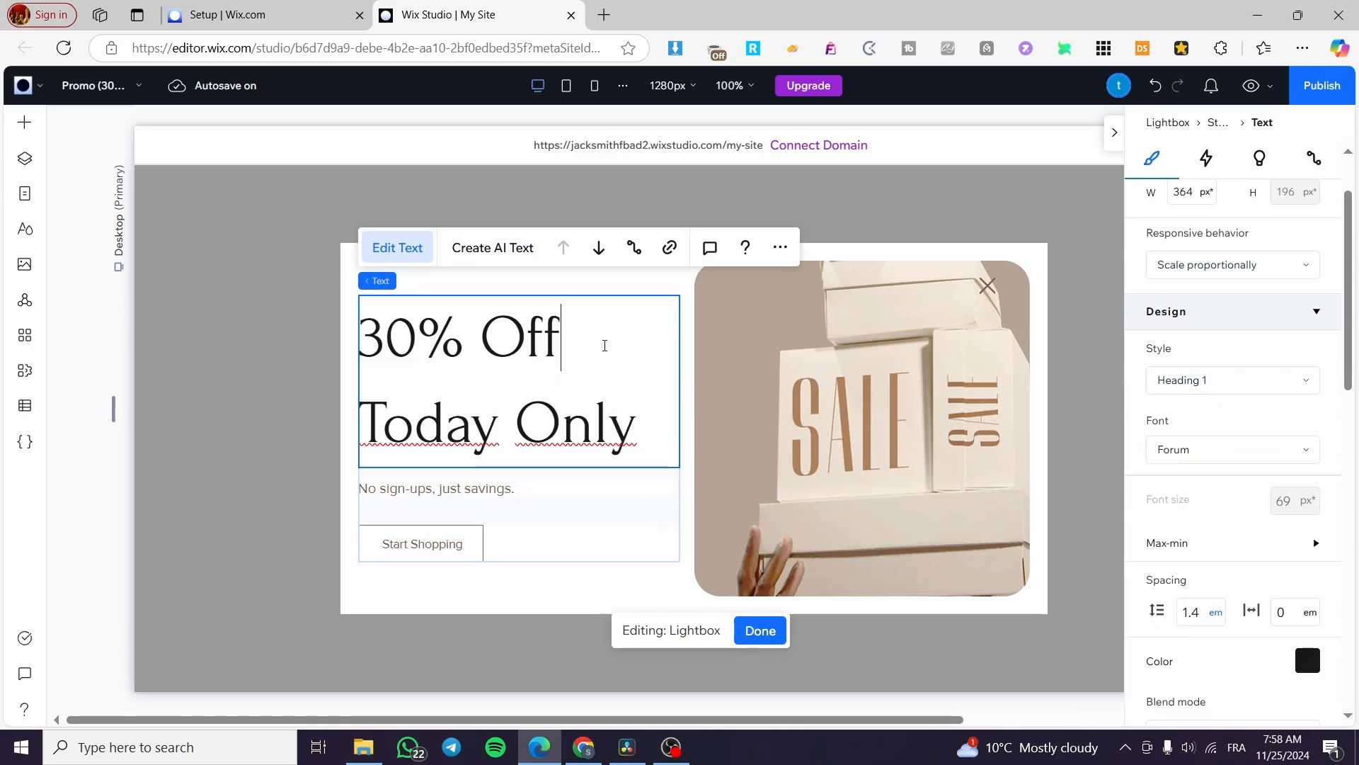
drag(655, 433, 387, 335)
click(495, 523)
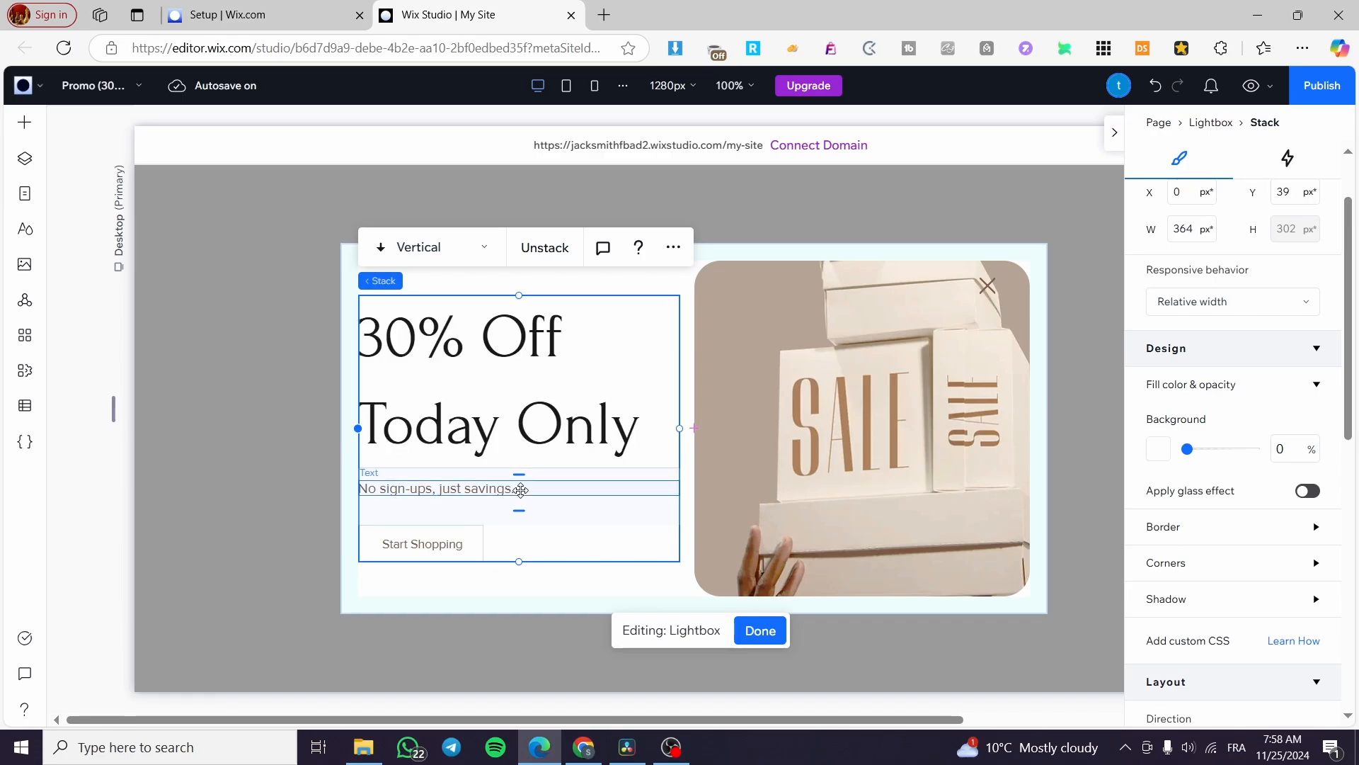
click(522, 489)
click(521, 490)
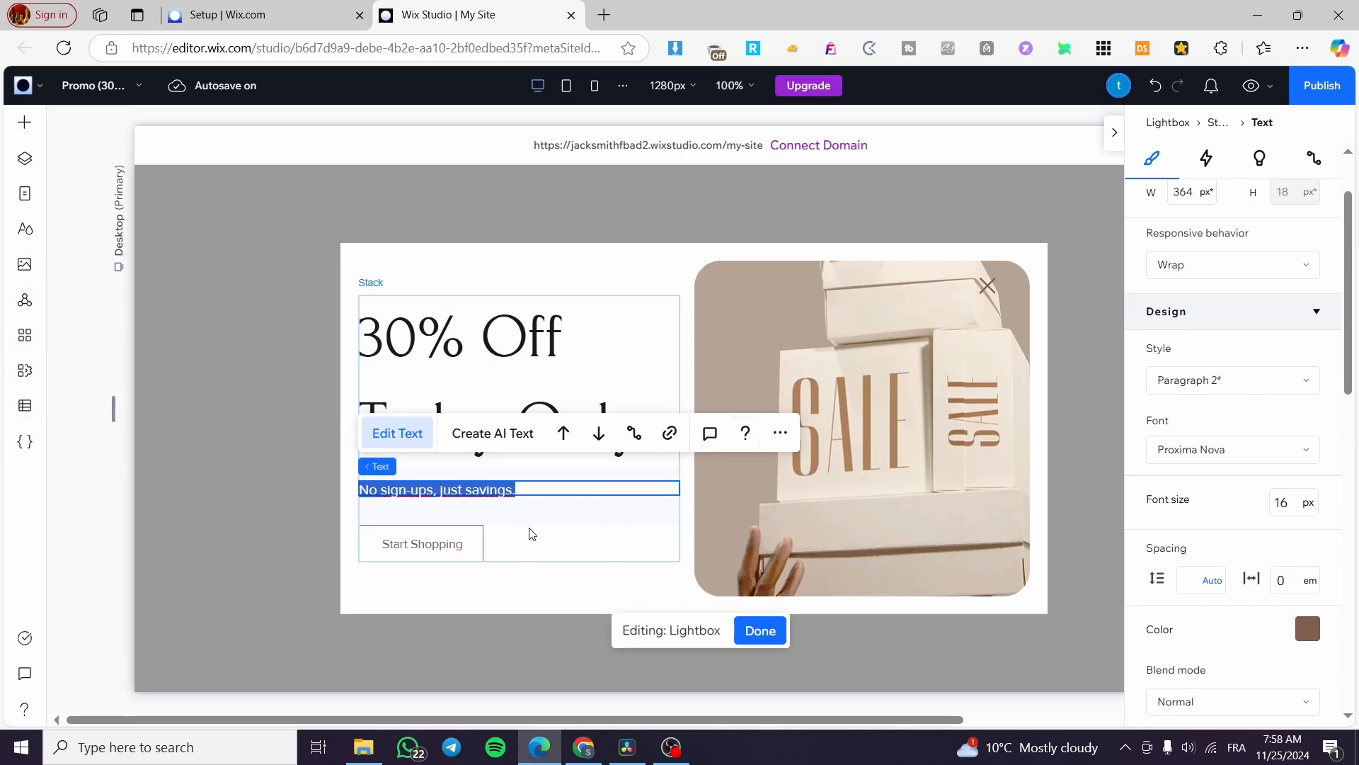
click(422, 587)
click(930, 435)
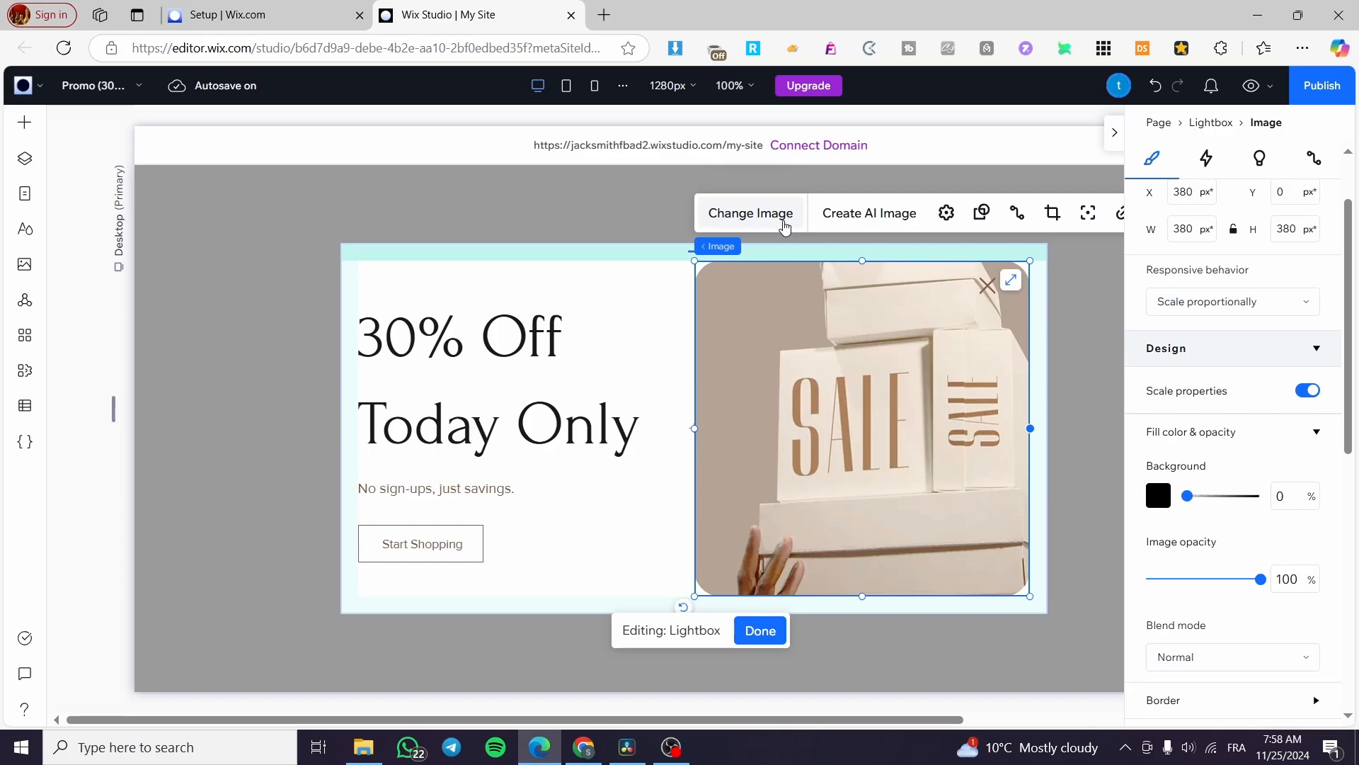
Replace the sale picture with 'Neutral Playful Gift Card.png' and select the whole lightbox
click(751, 213)
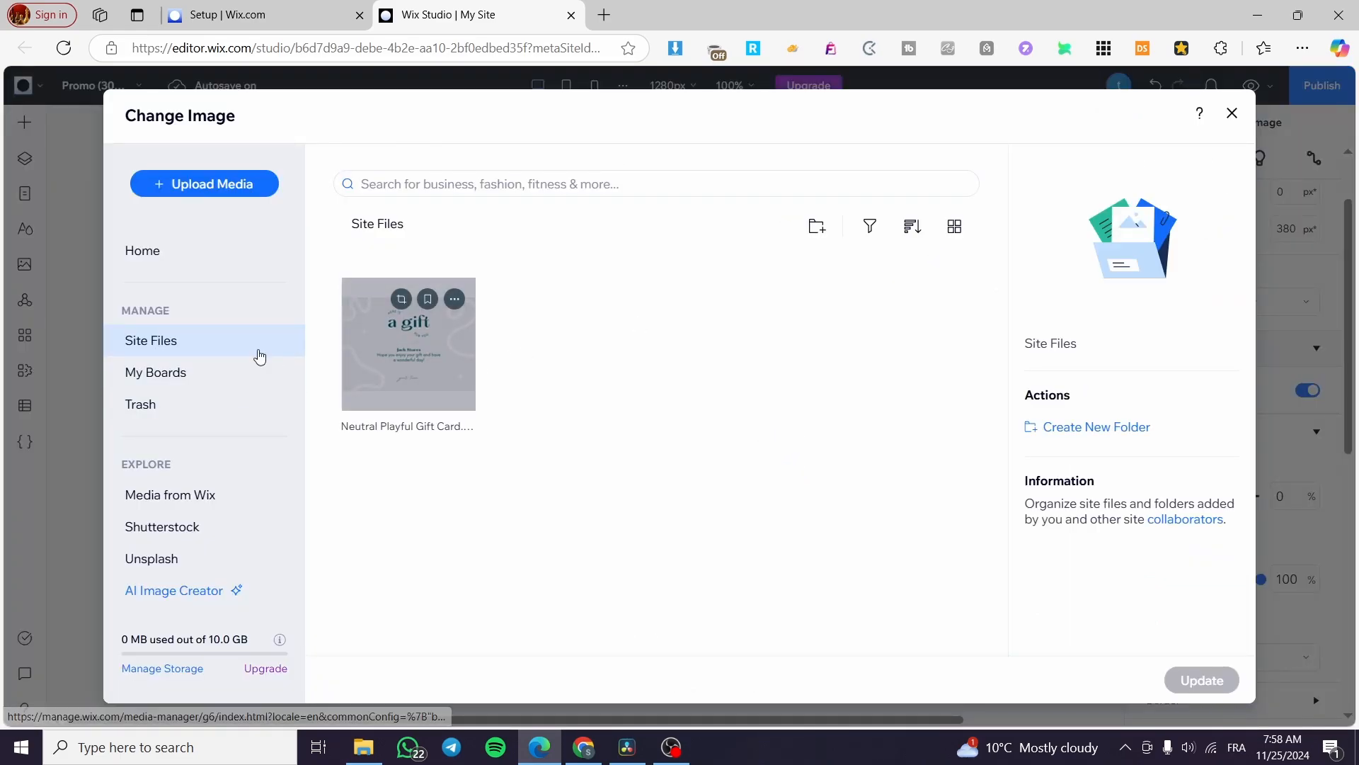
click(444, 376)
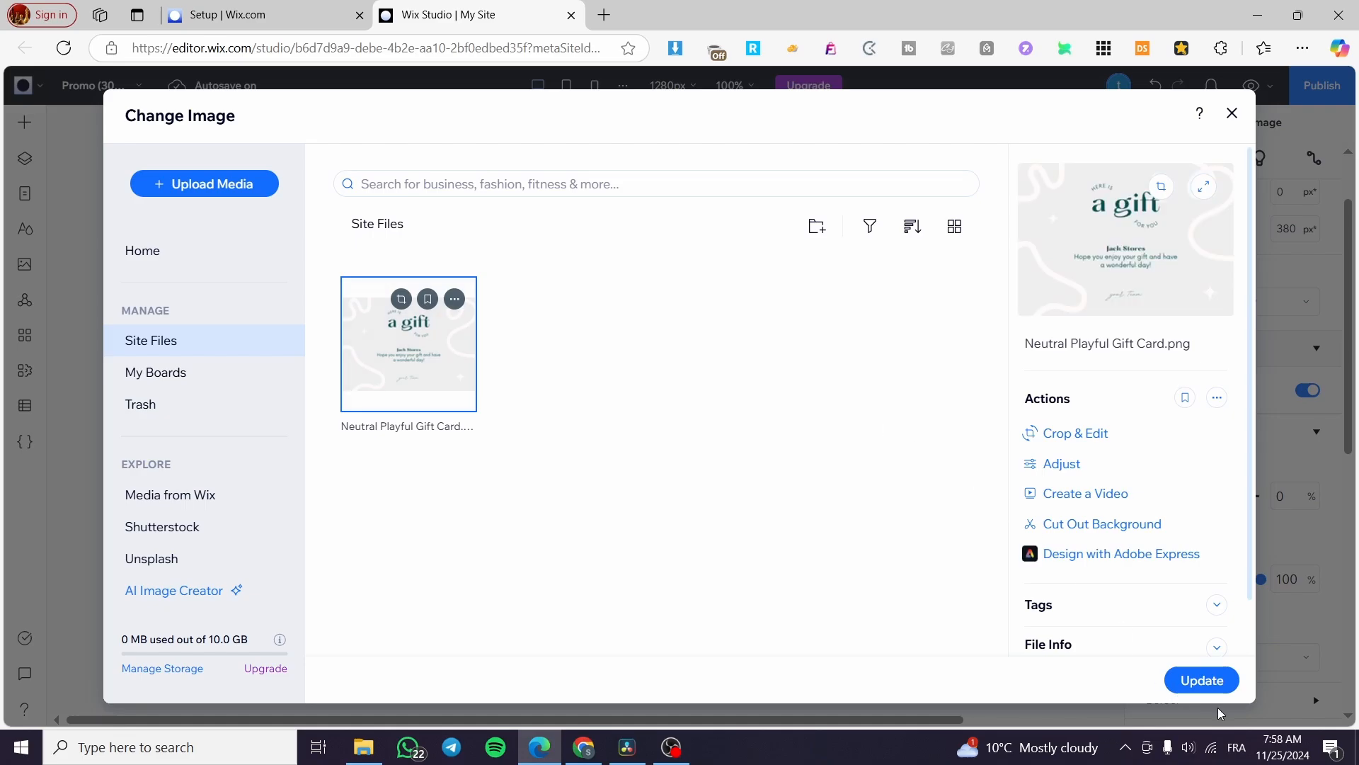
click(1201, 680)
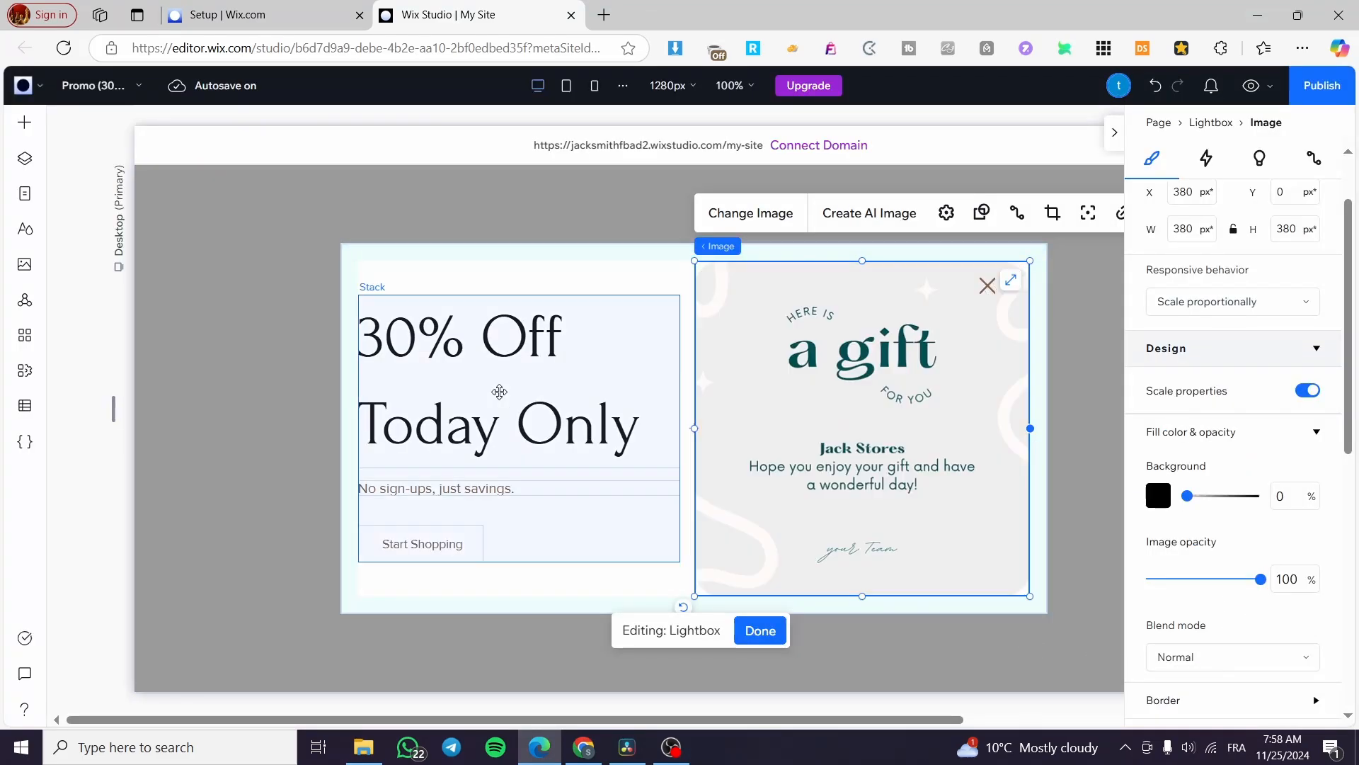
click(601, 301)
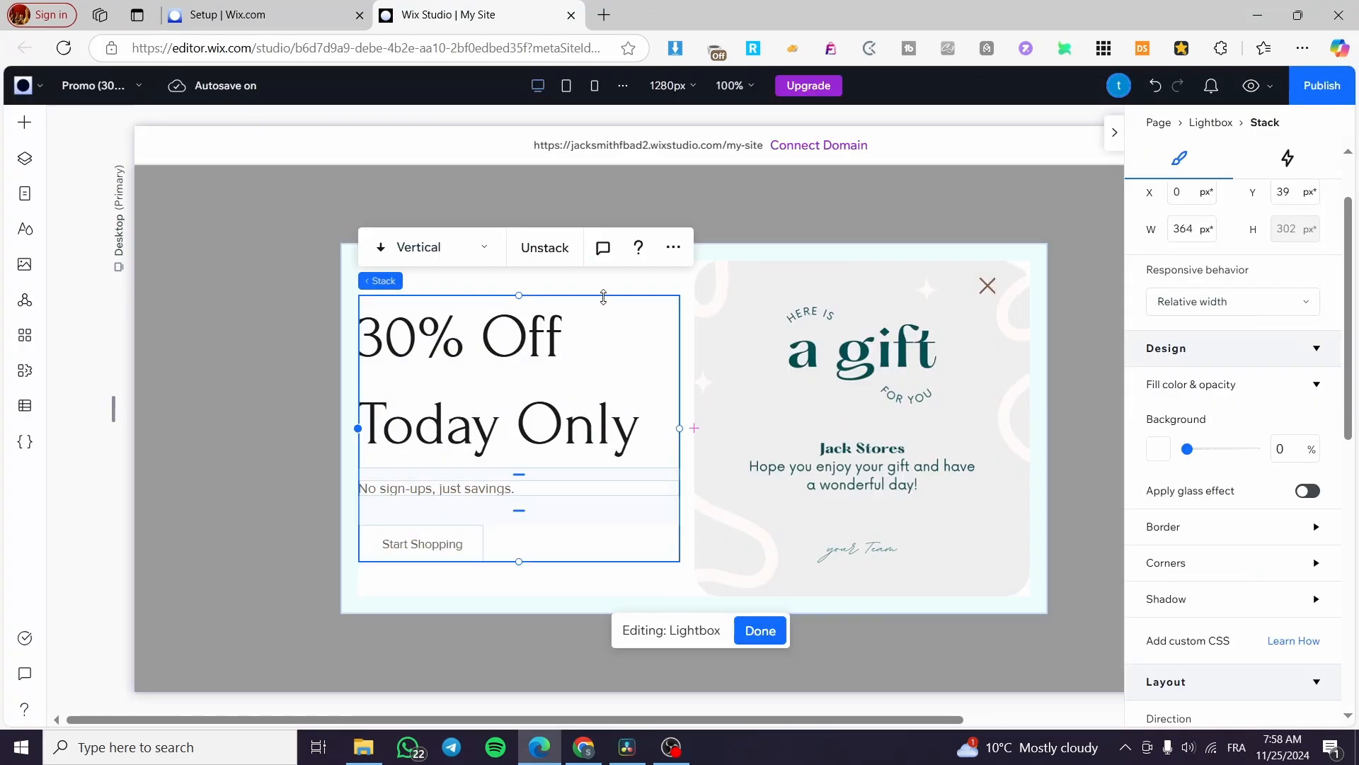
click(648, 279)
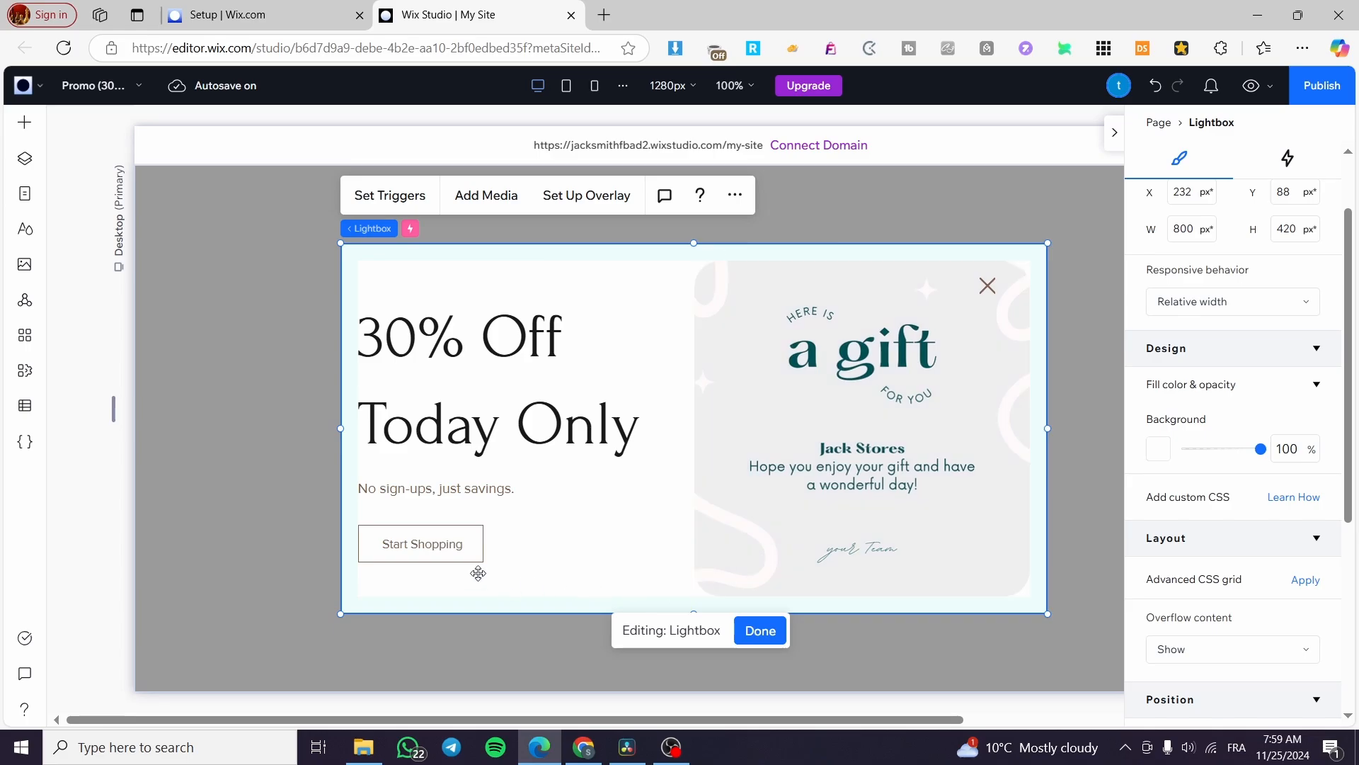
Move the tagline, Start Shopping button and heading right, placing the heading at X 44, Y 40
click(448, 552)
mouse_move(420, 541)
mouse_down()
mouse_move(442, 539)
mouse_move(403, 540)
mouse_move(419, 540)
mouse_up()
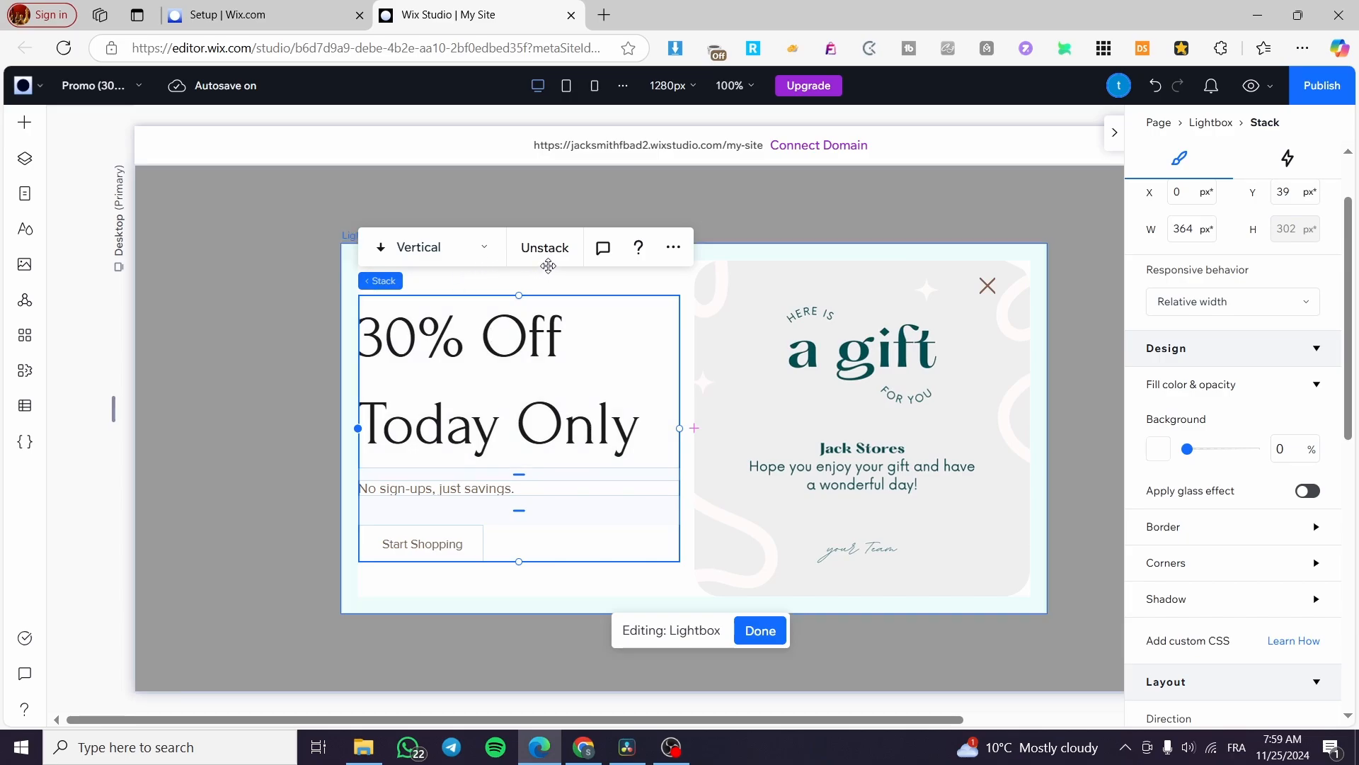
click(476, 567)
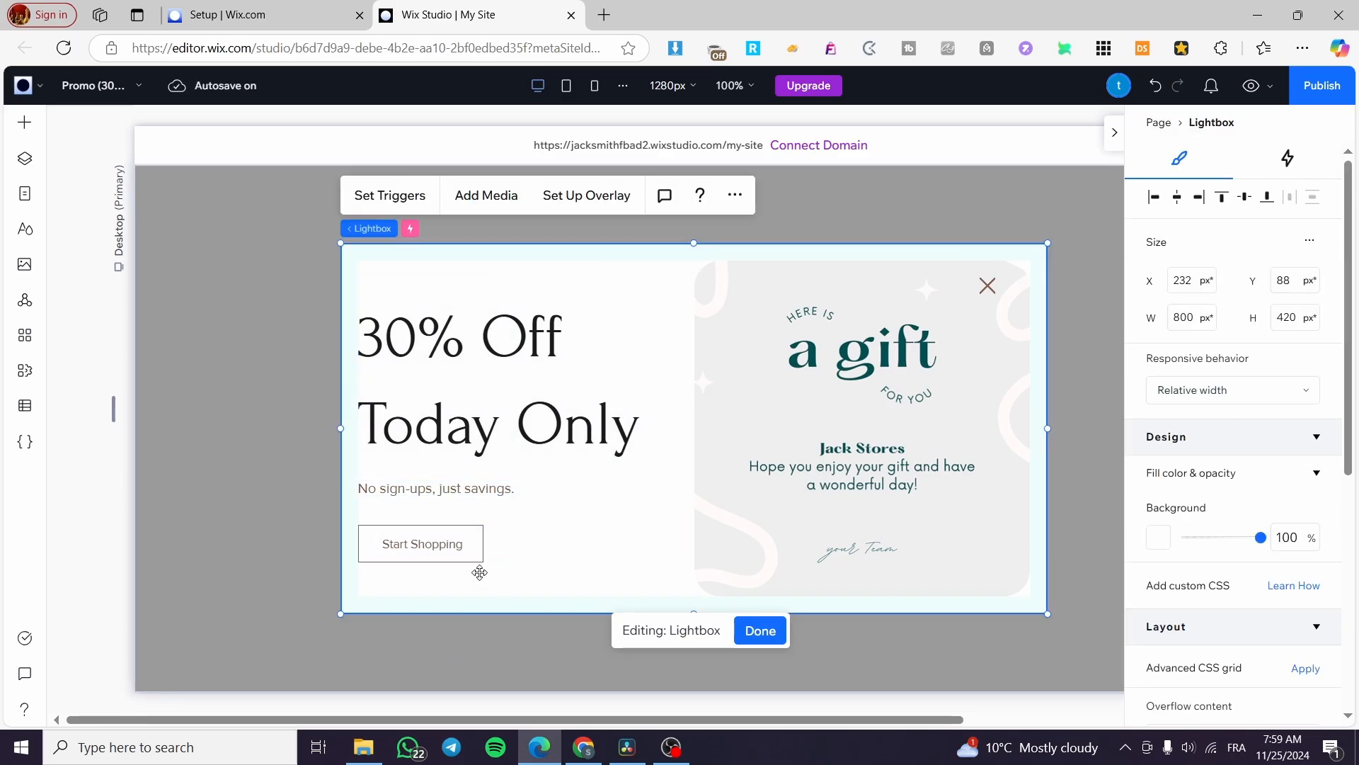
drag(450, 547, 534, 540)
click(450, 532)
click(439, 483)
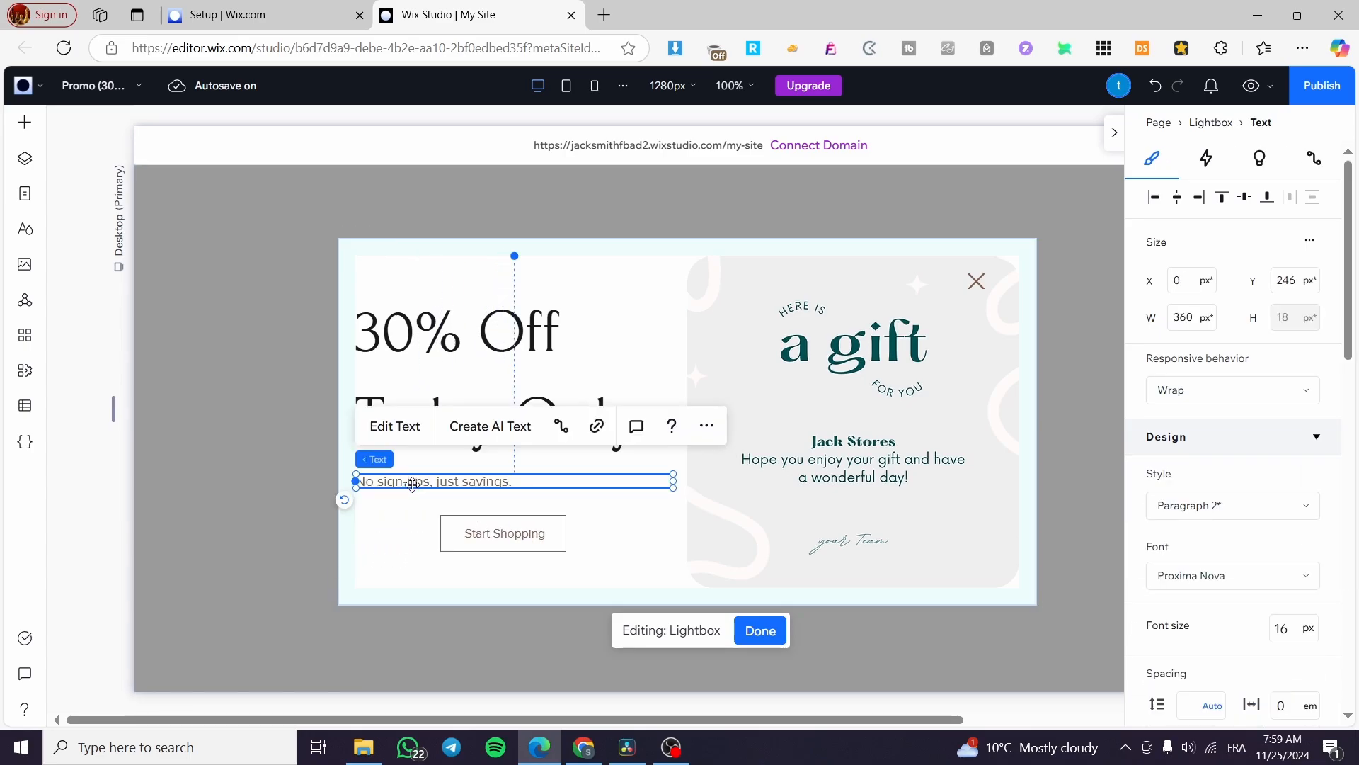
drag(439, 482, 554, 501)
click(510, 526)
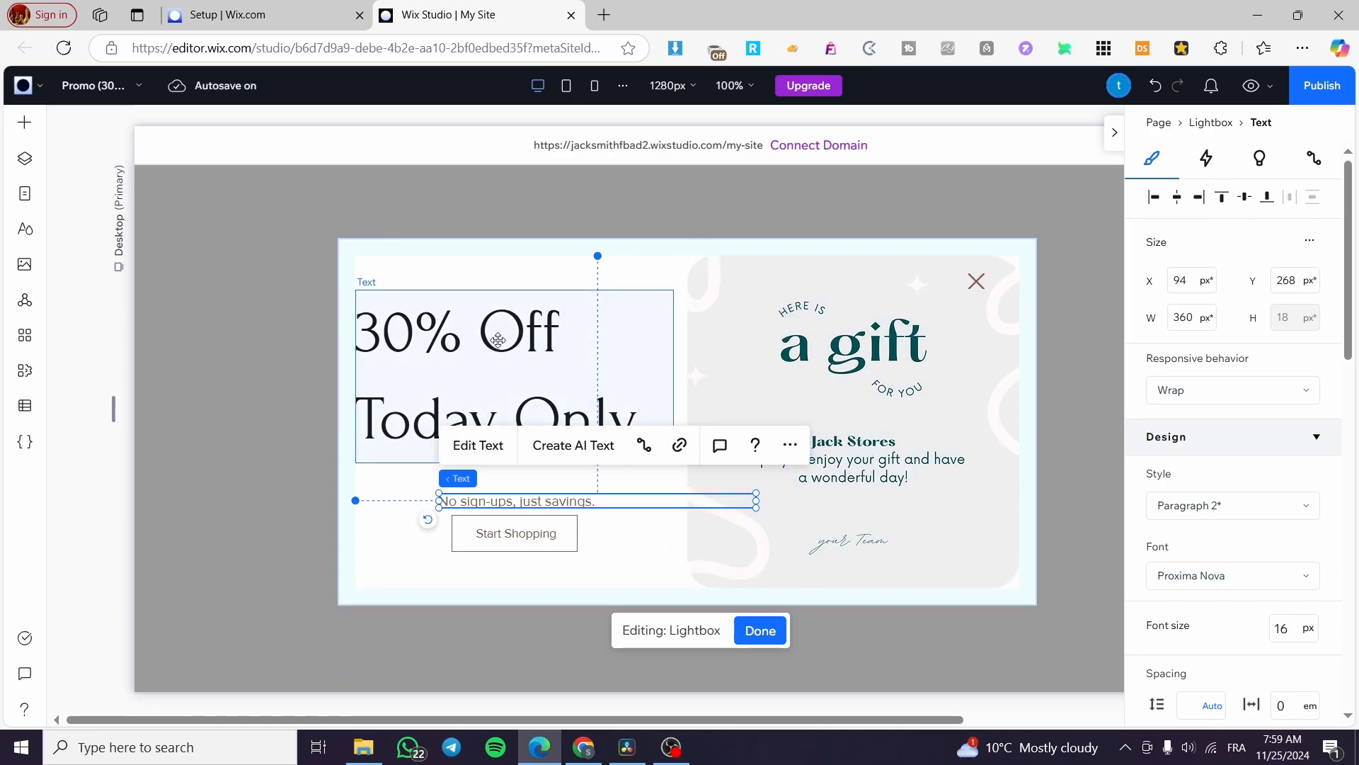
drag(500, 337, 537, 345)
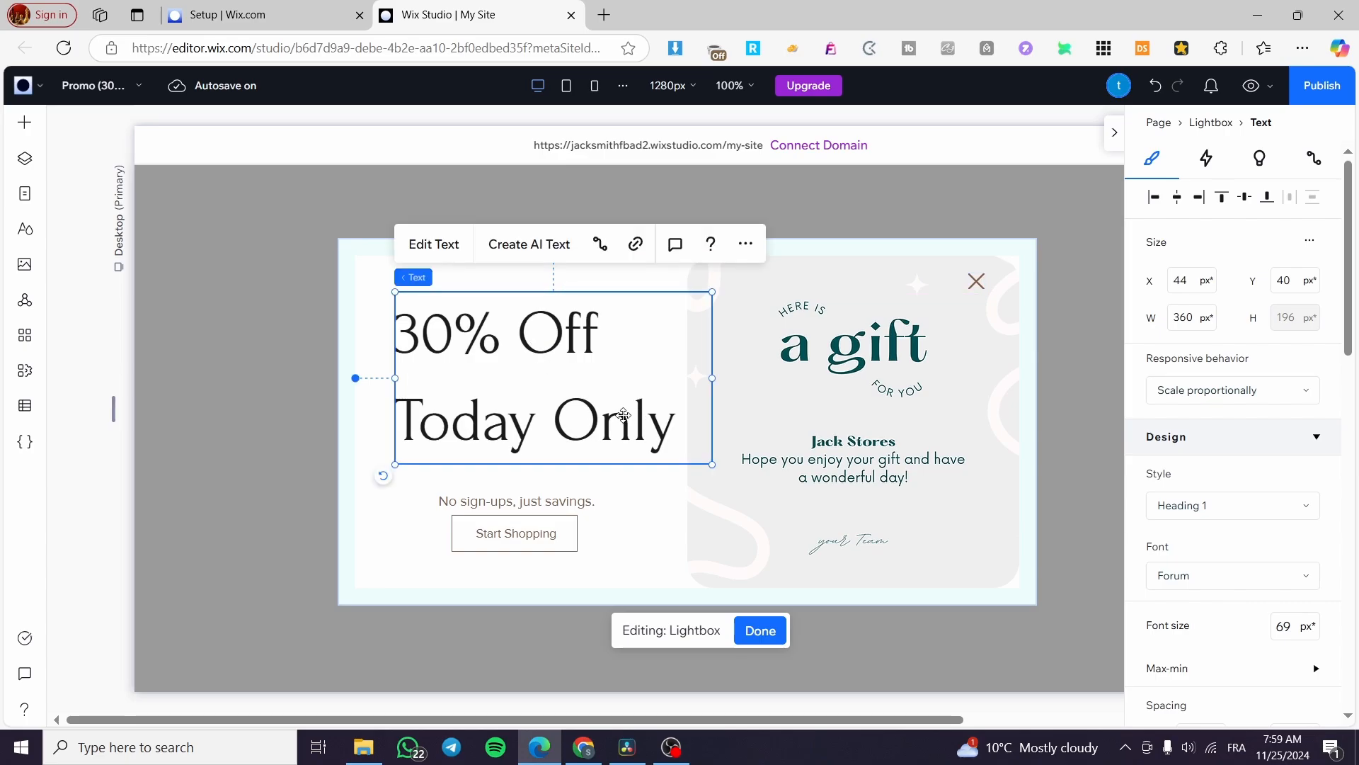
Centre-align the '30% Off Today Only' heading text and shift it about 35 px left
double_click(623, 416)
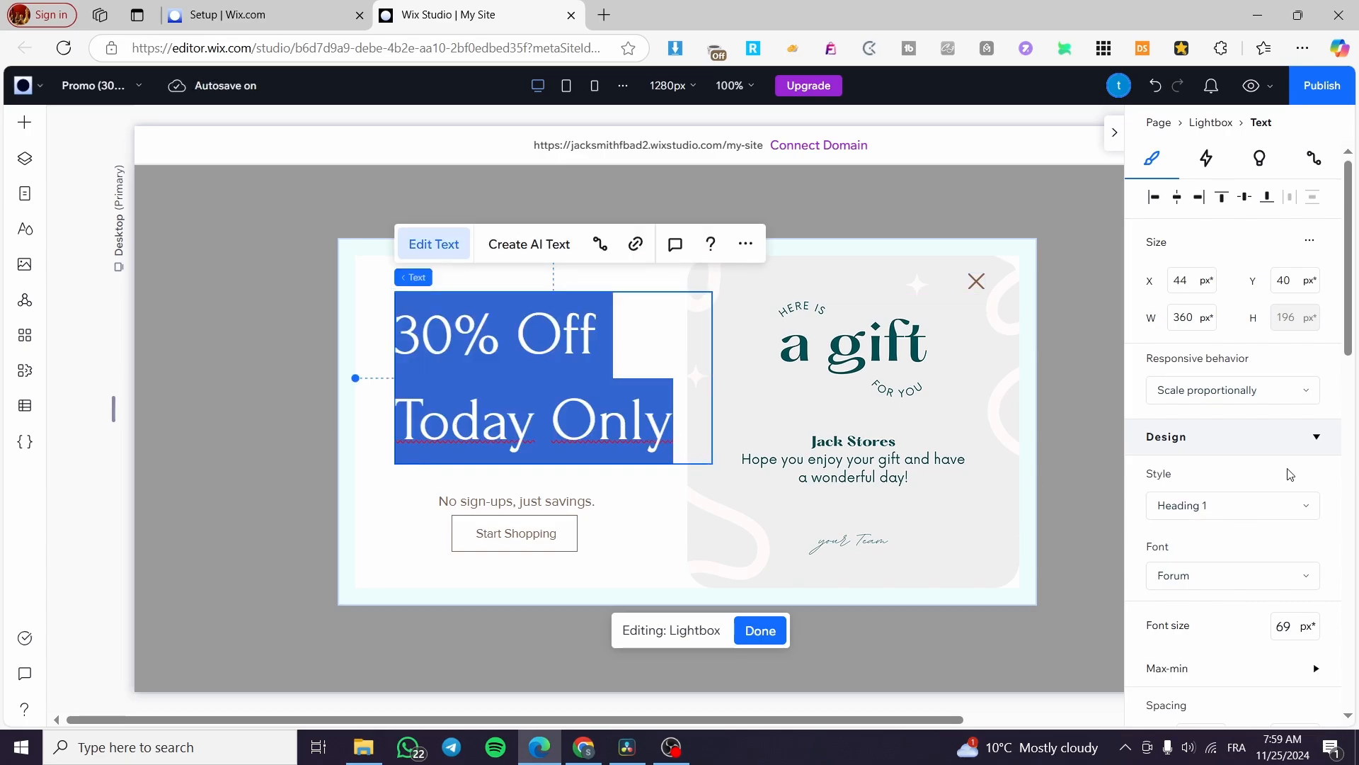
scroll(1290, 474, down, 3)
scroll(1278, 470, up, 3)
scroll(1287, 317, down, 6)
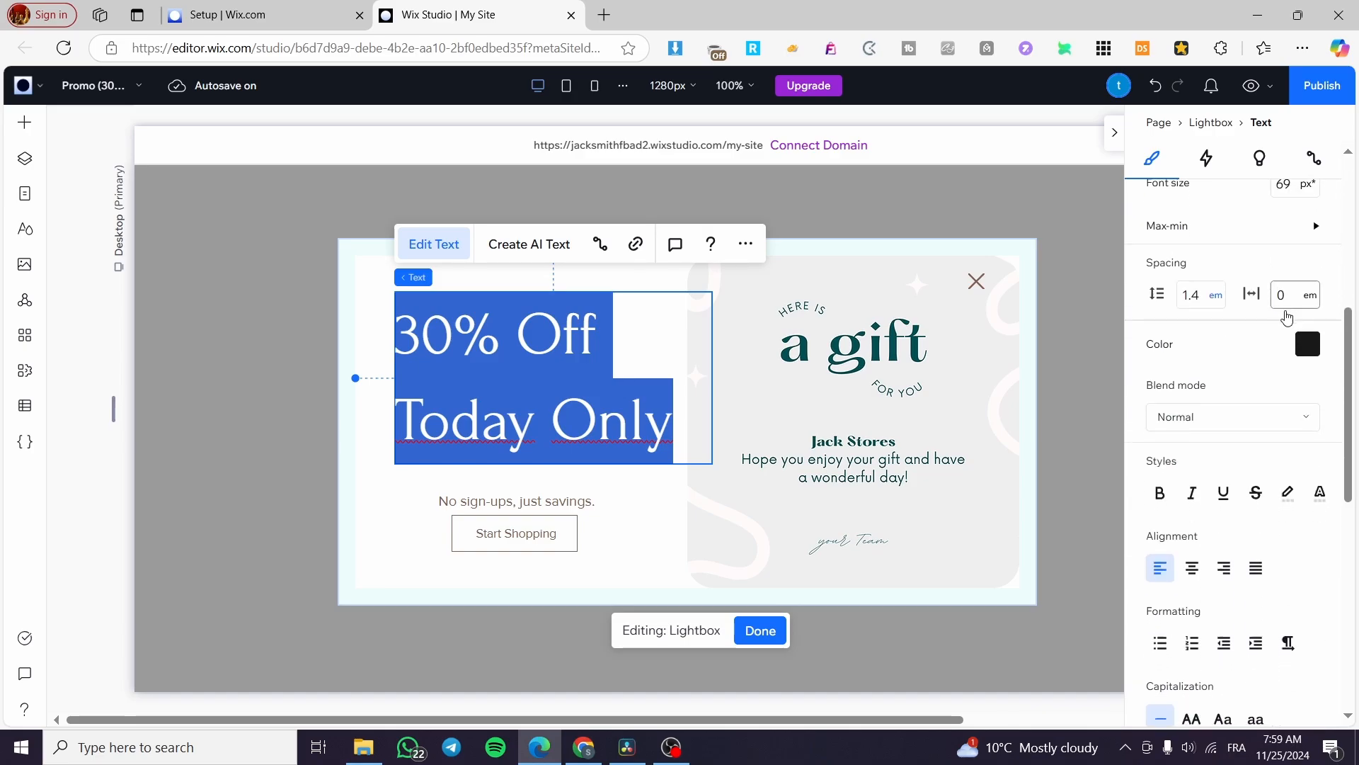
click(1192, 567)
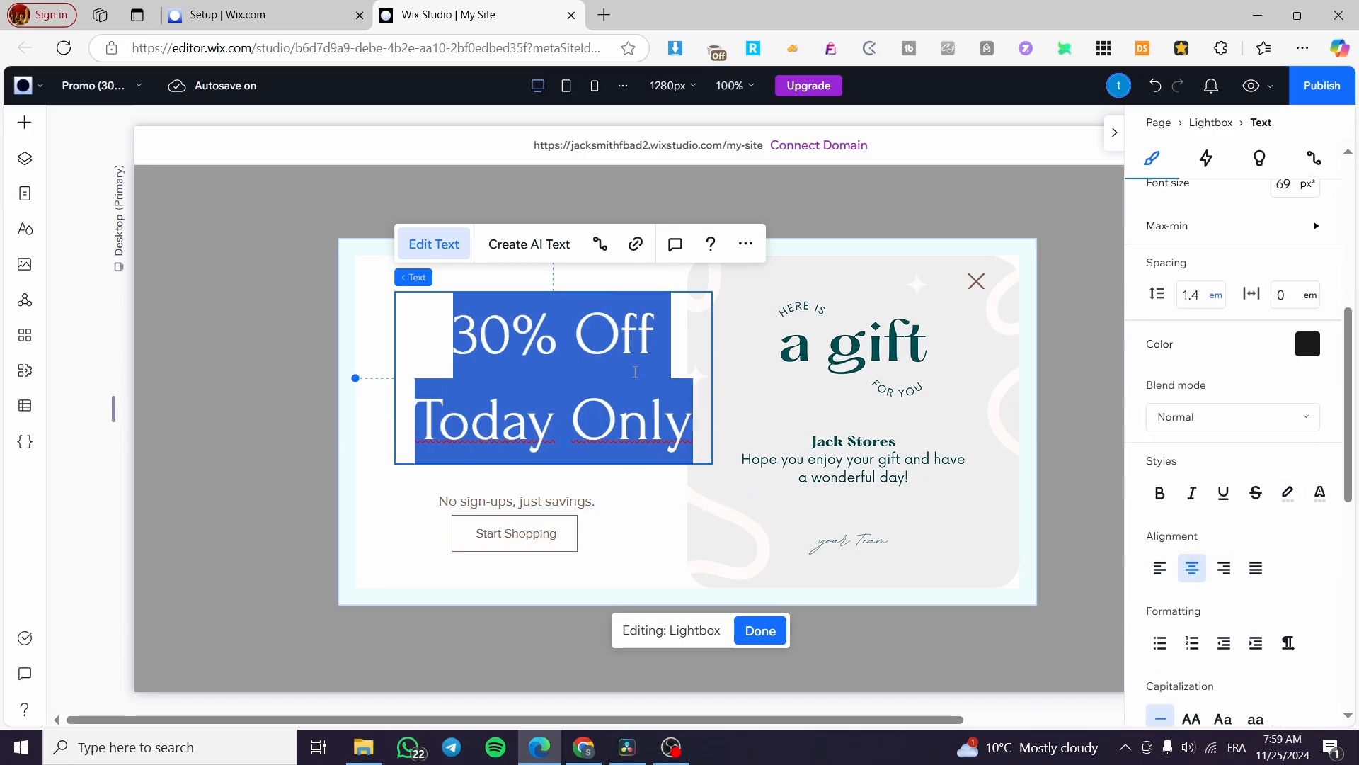
click(567, 284)
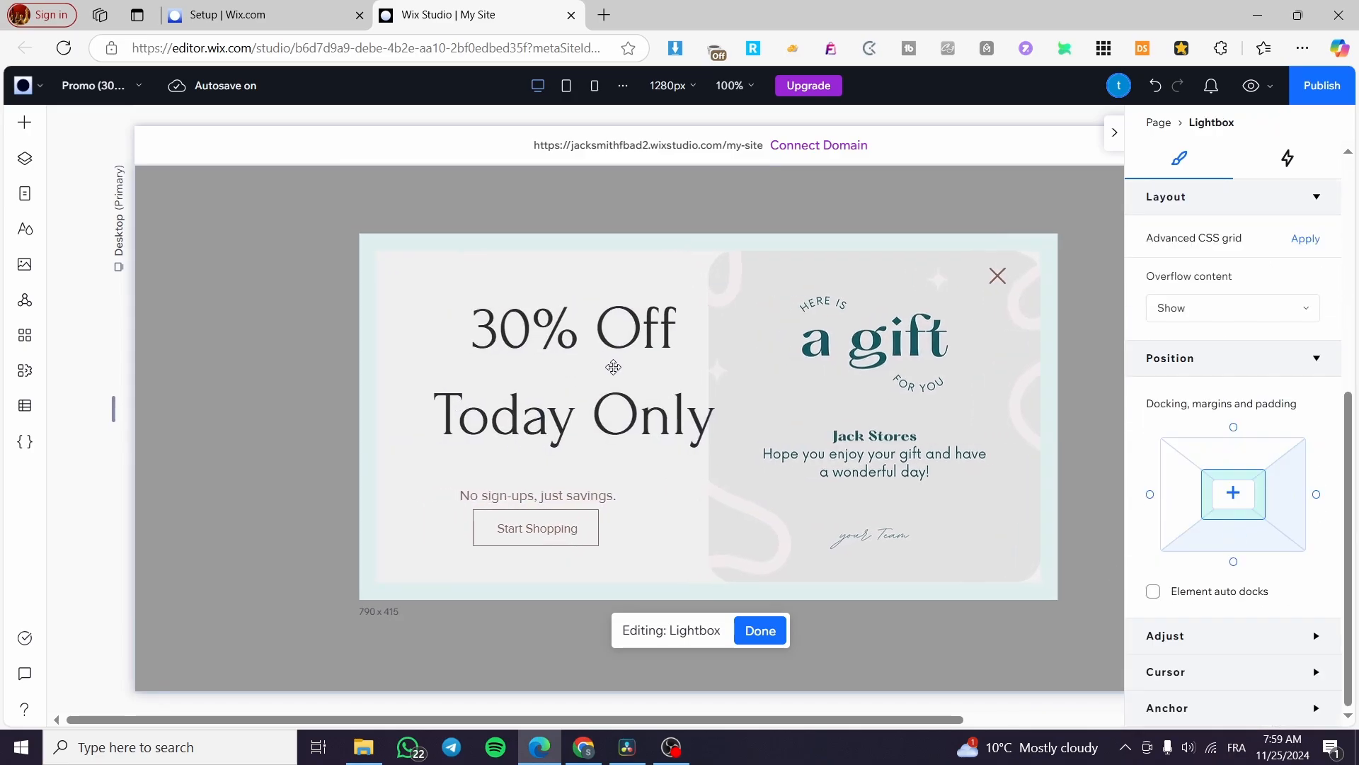
click(522, 328)
drag(522, 327, 492, 326)
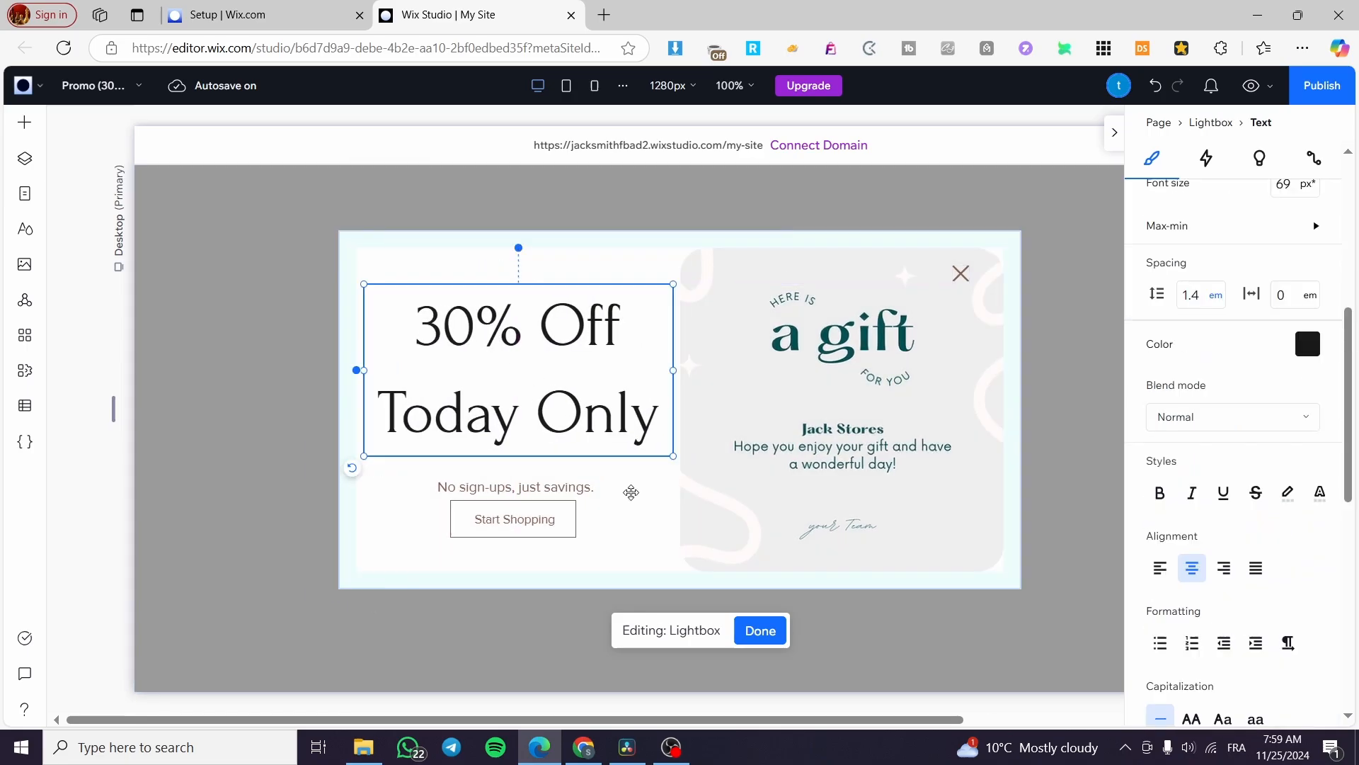
Open Lightbox Settings for the 'Promo (30% off)' lightbox
click(1044, 268)
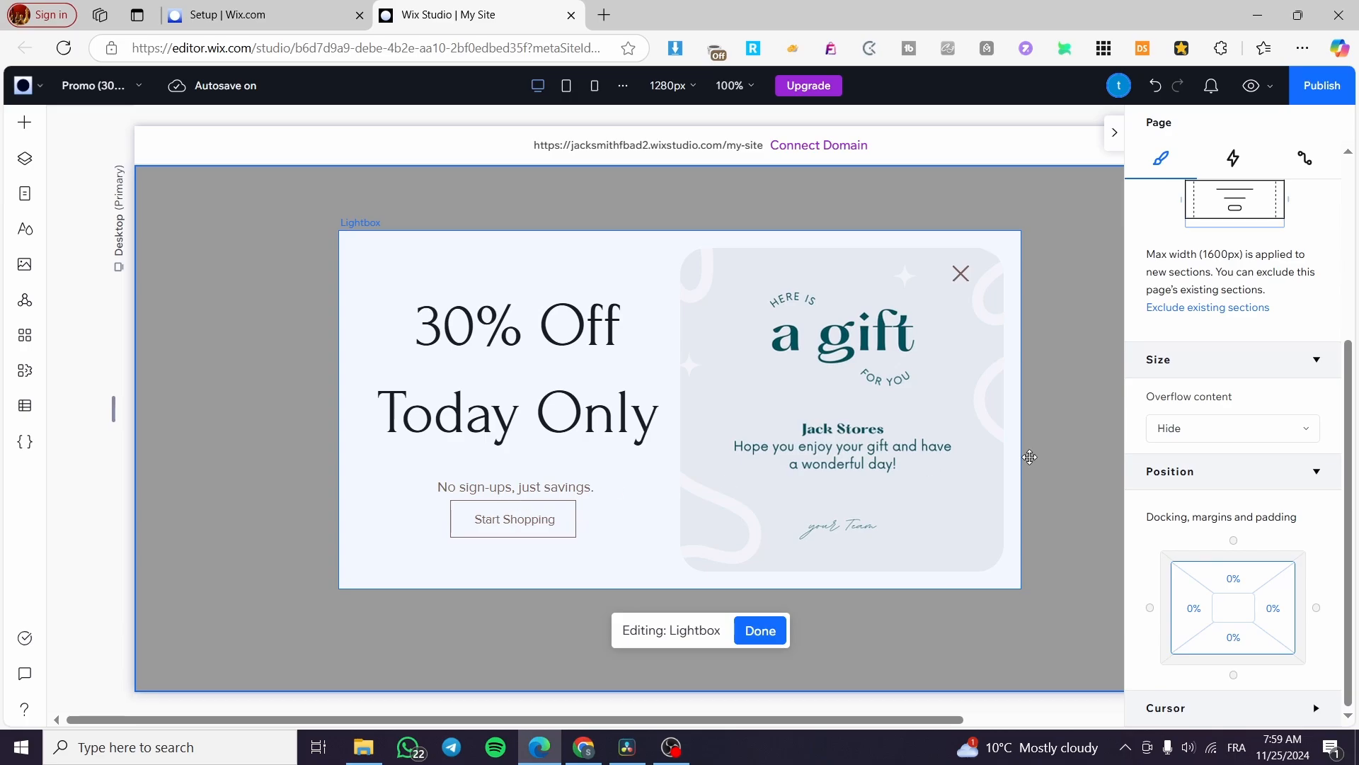
click(545, 284)
click(404, 195)
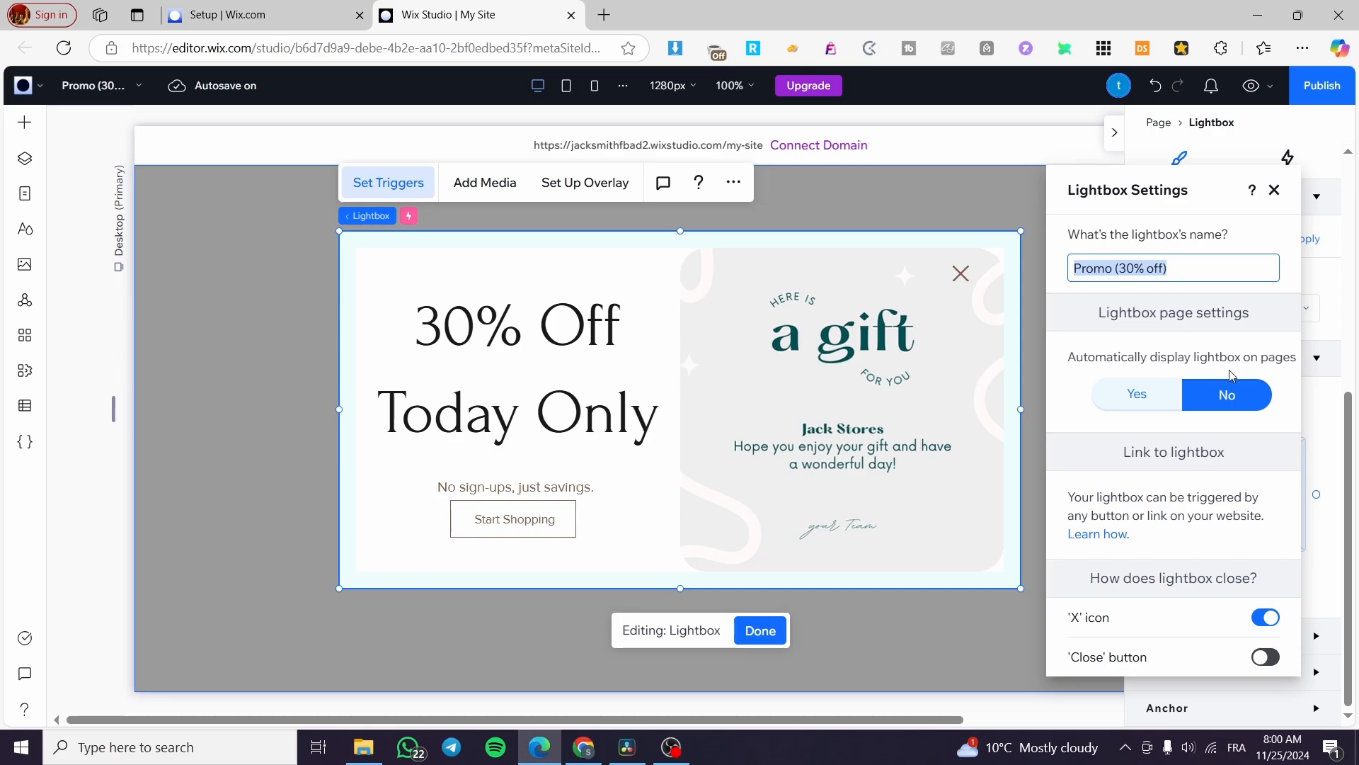
Turn on automatic display for the Promo (30% off) lightbox and review its page choices
click(1132, 396)
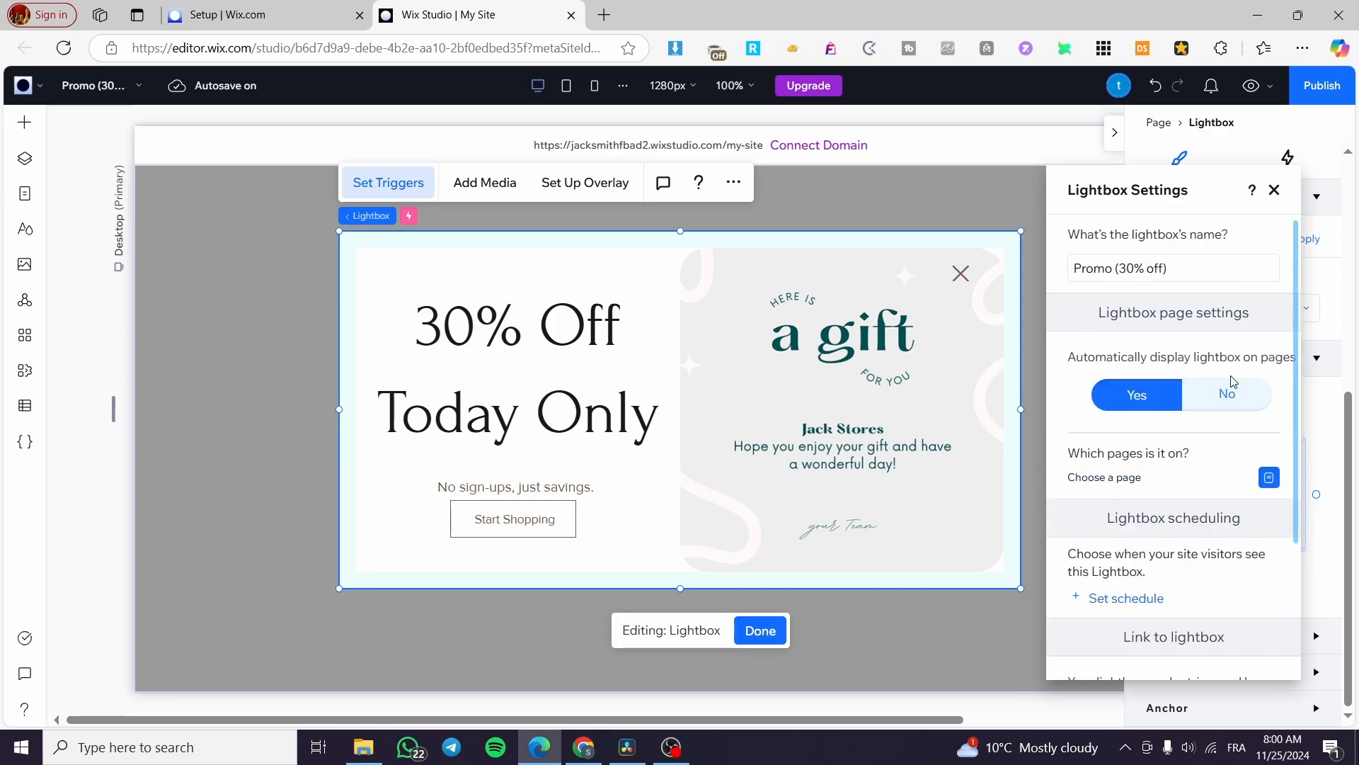
click(1270, 479)
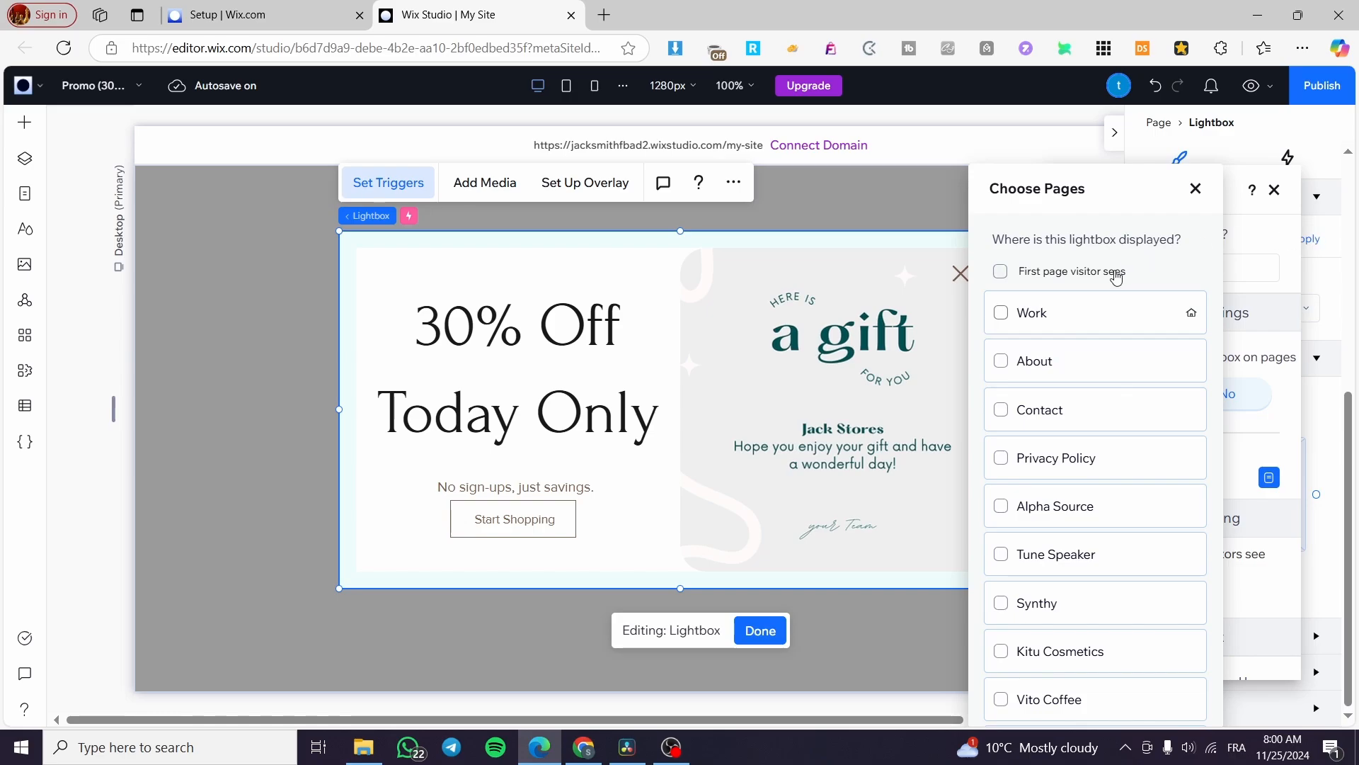
click(1001, 274)
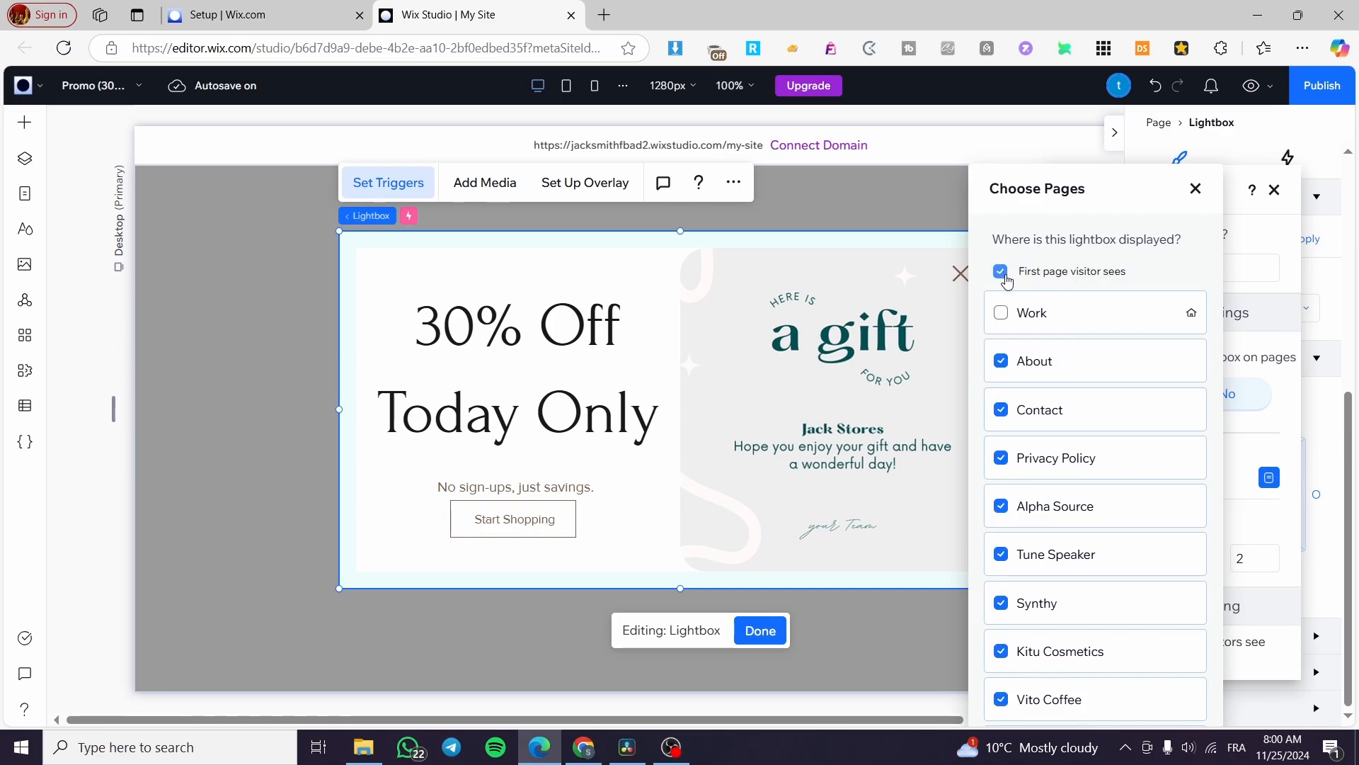
click(1065, 277)
scroll(1090, 333, down, 2)
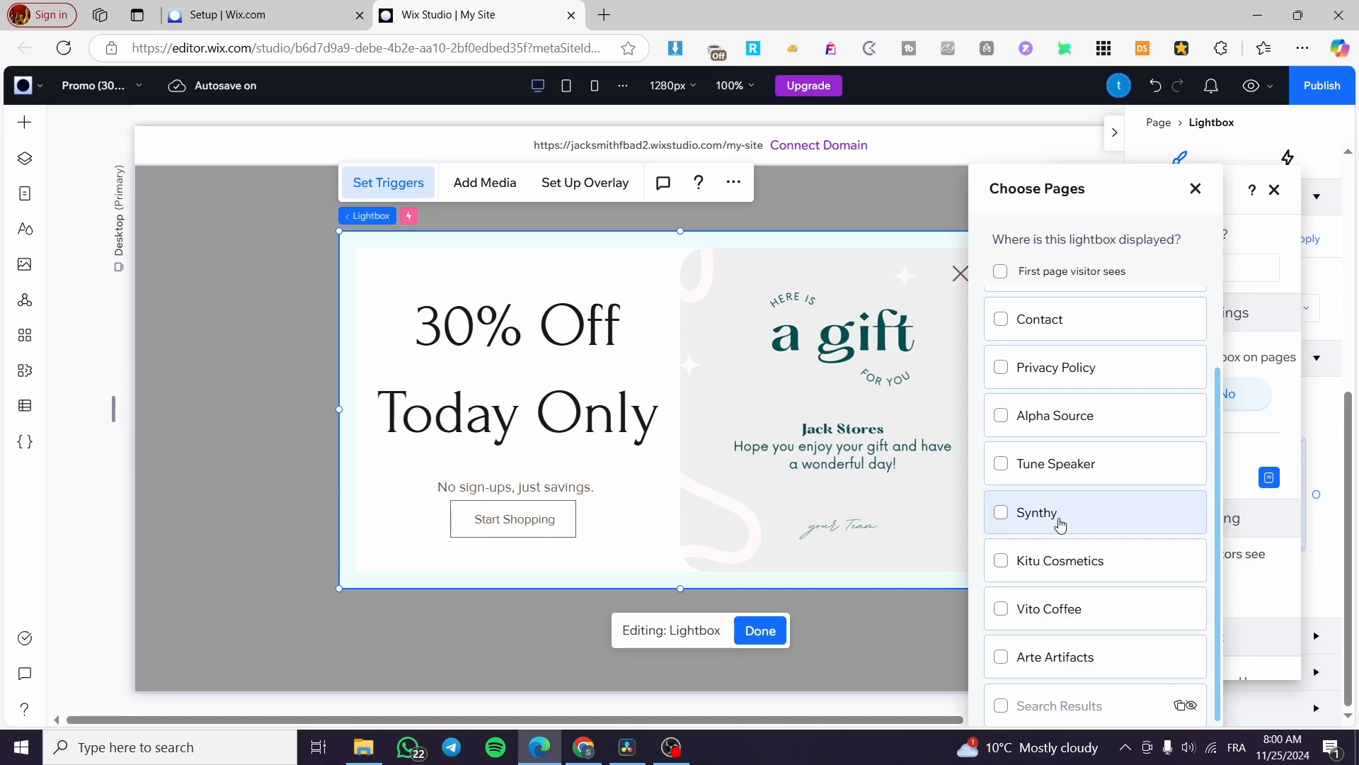
scroll(1027, 450, up, 2)
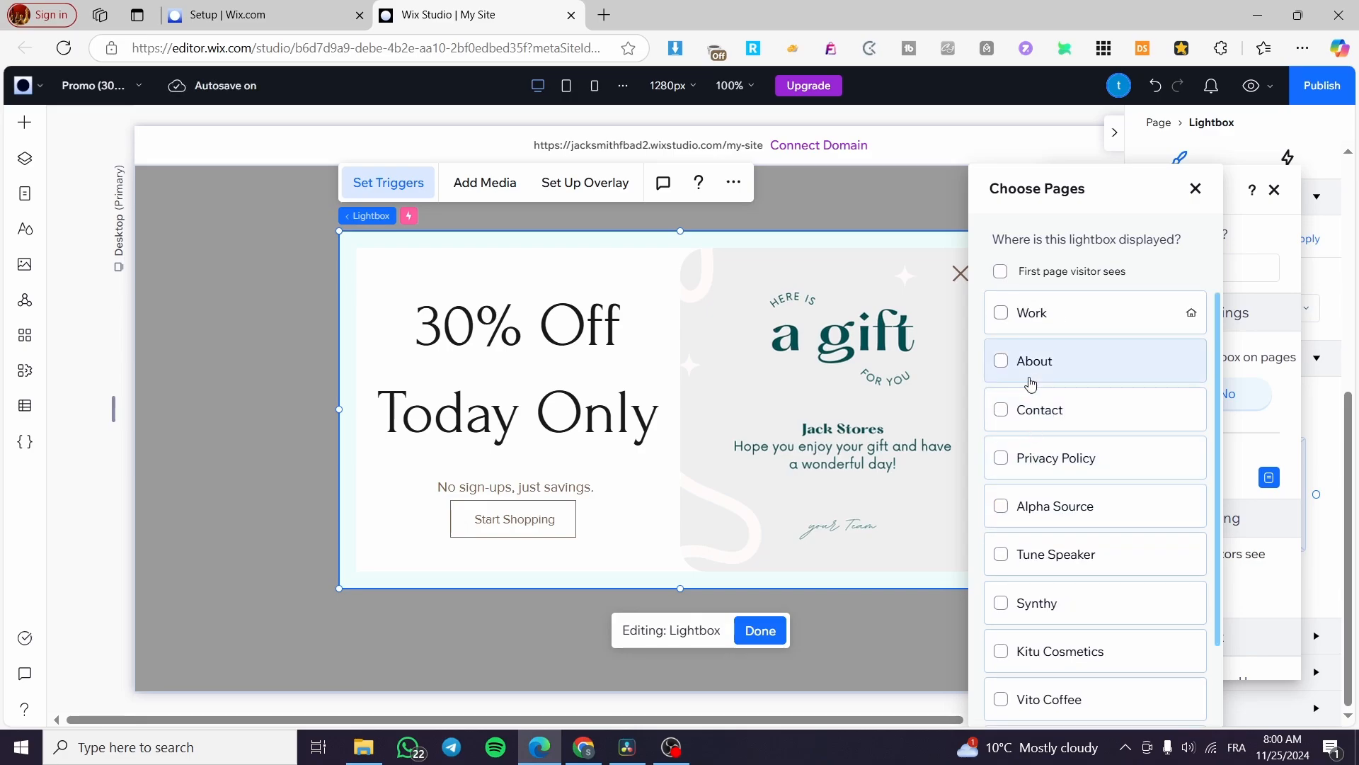
mouse_move(1013, 323)
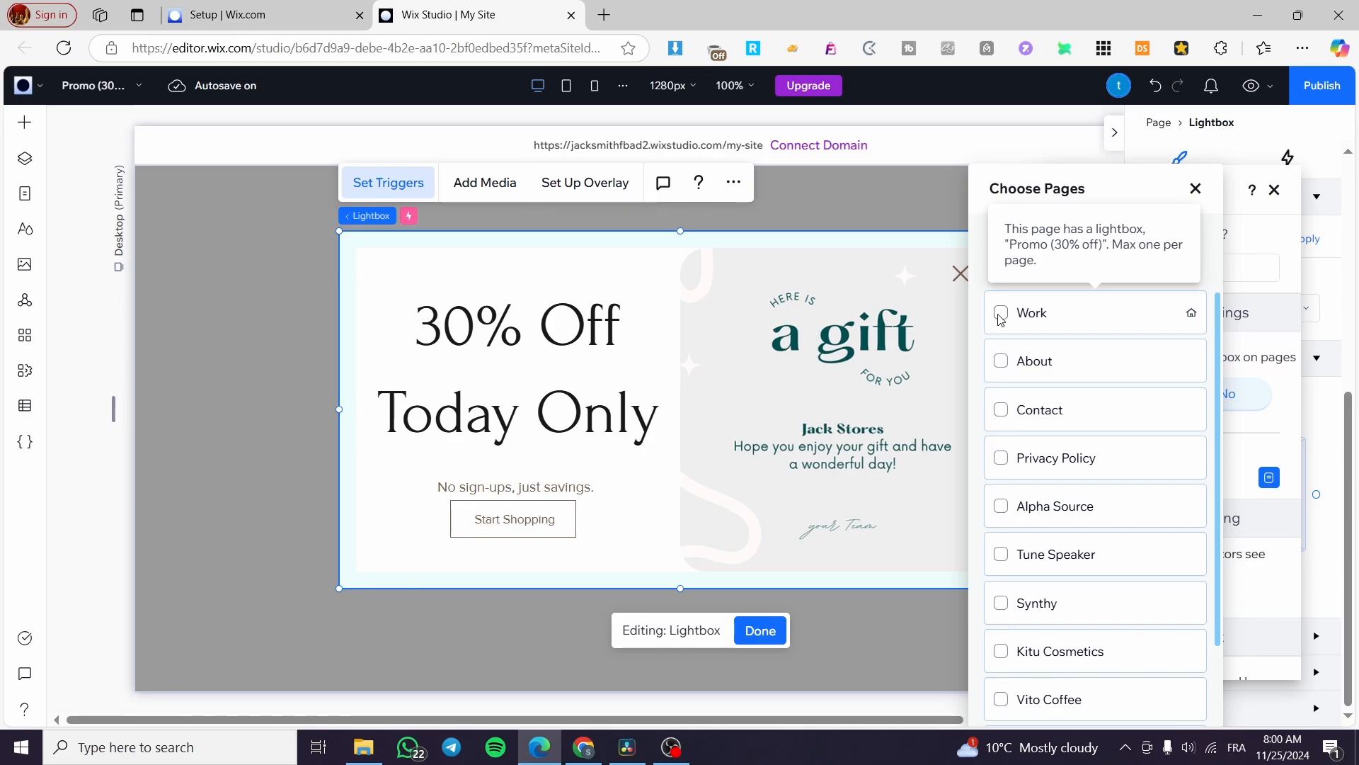
click(1196, 189)
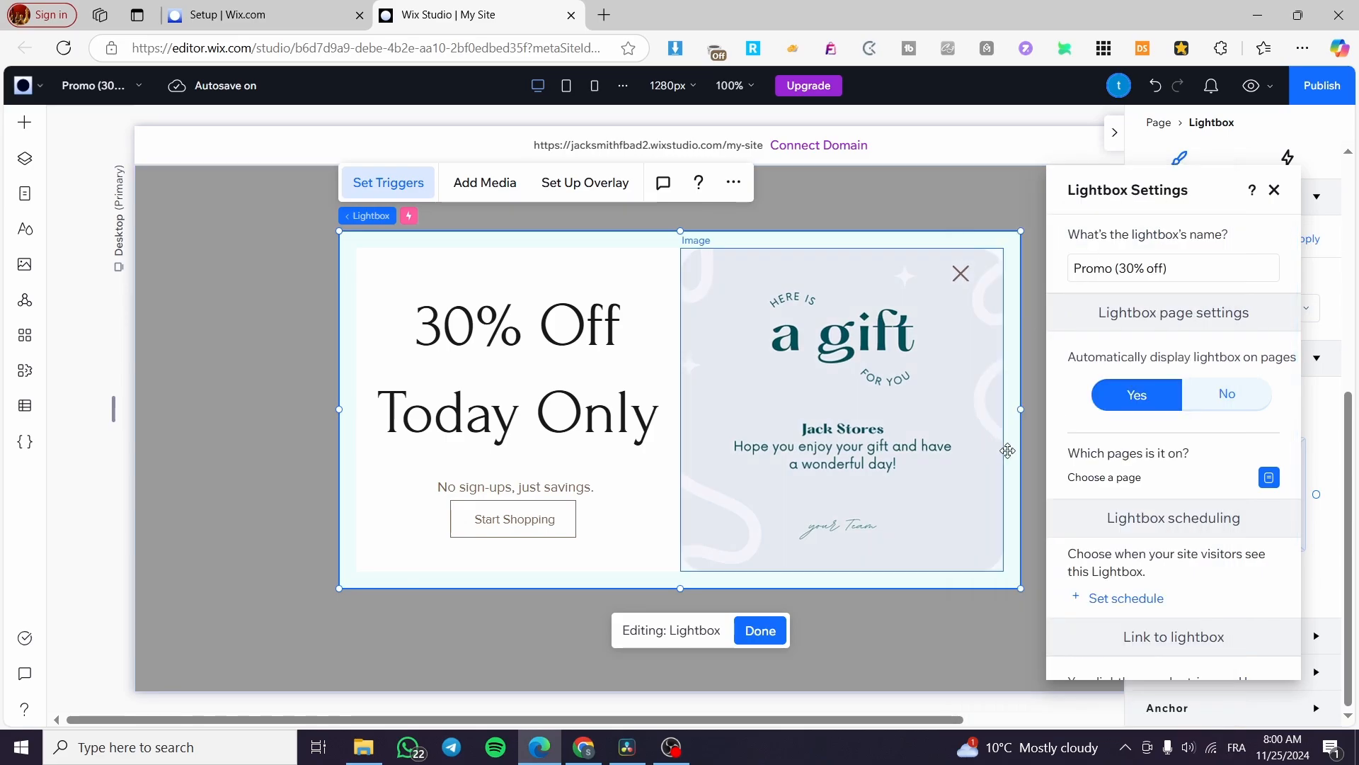
scroll(1217, 354, down, 3)
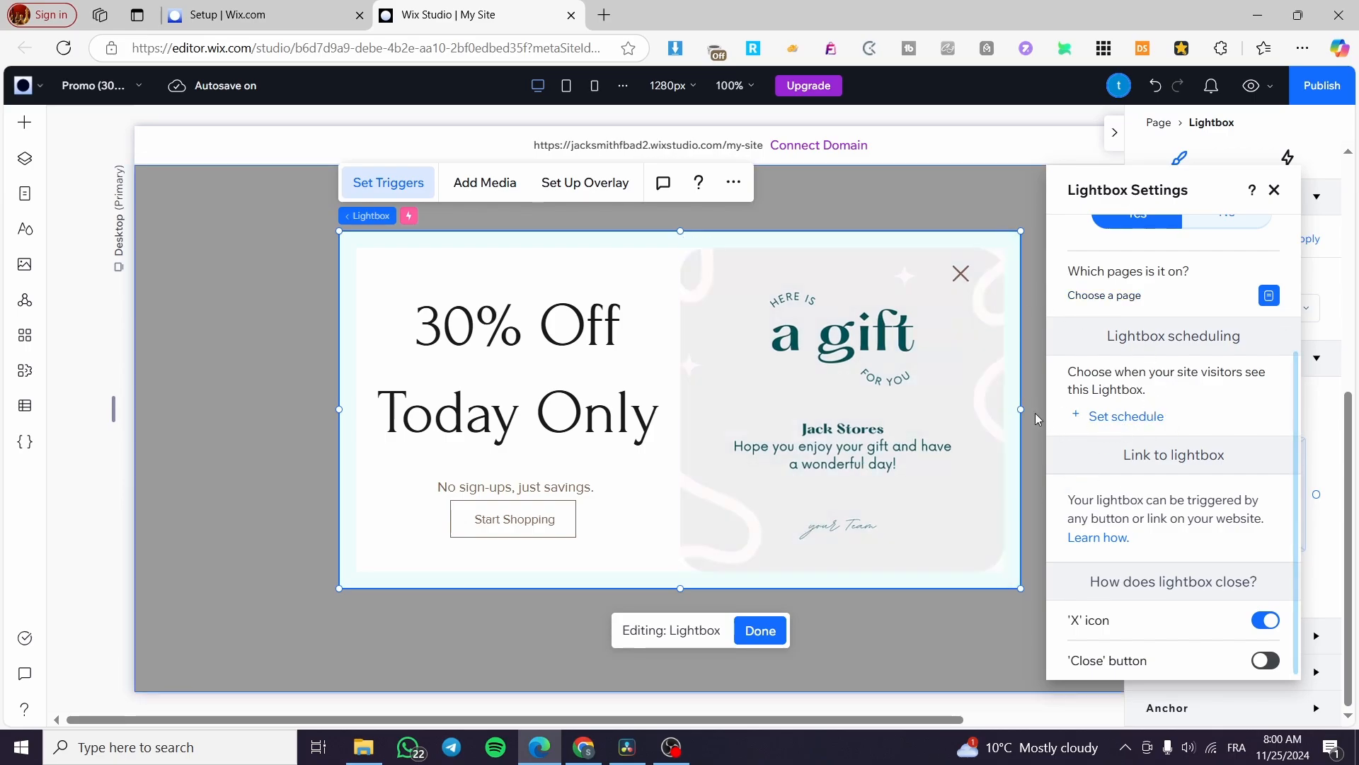
Schedule the lightbox for 11/25/2024–12/25/2024 and leave only its X icon for closing
click(1104, 416)
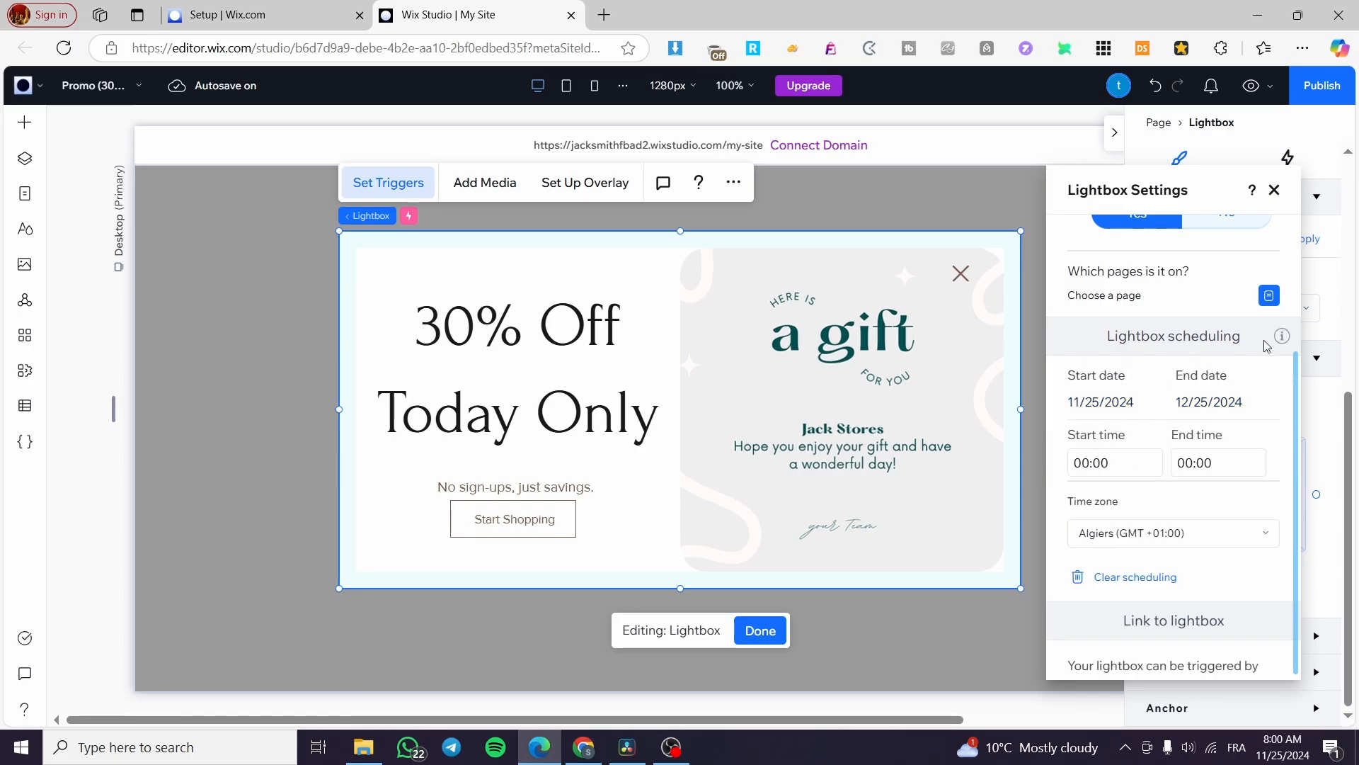
scroll(1121, 387, down, 3)
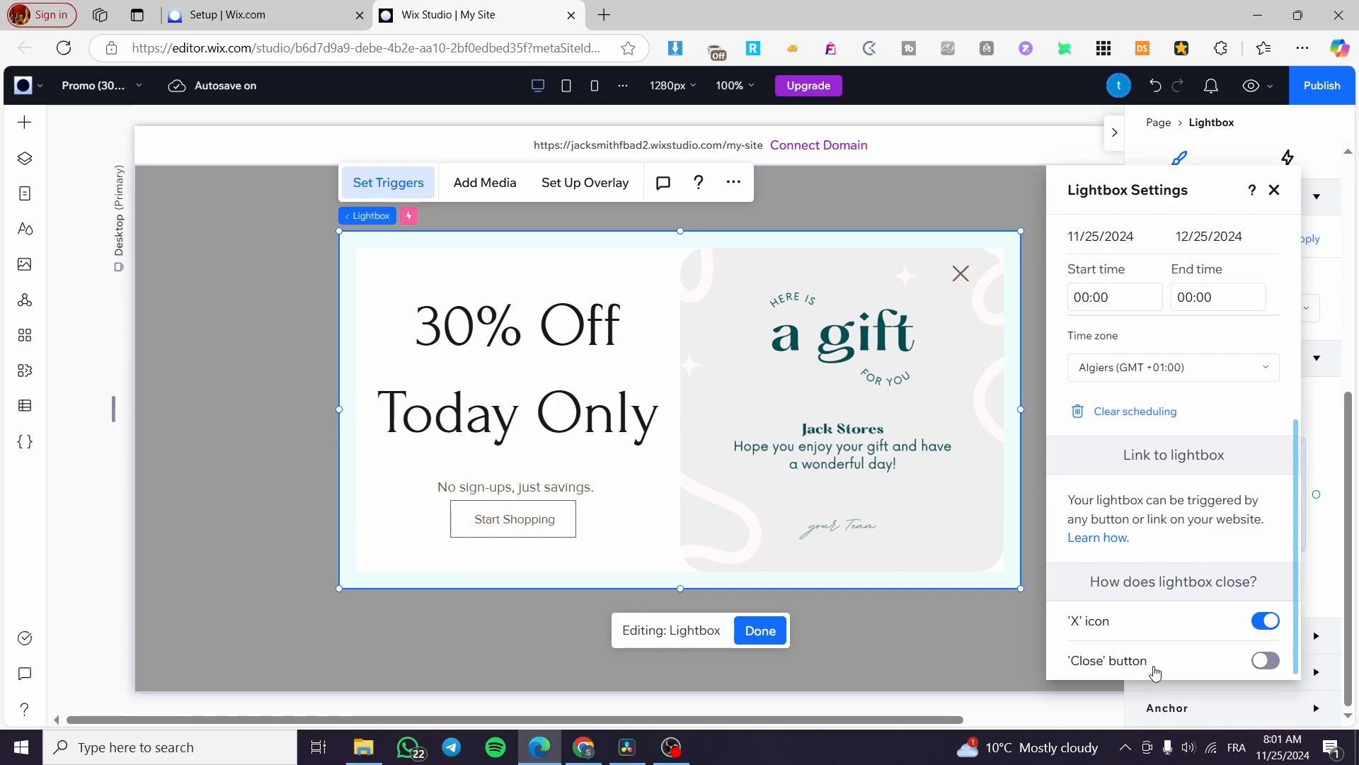
click(1265, 662)
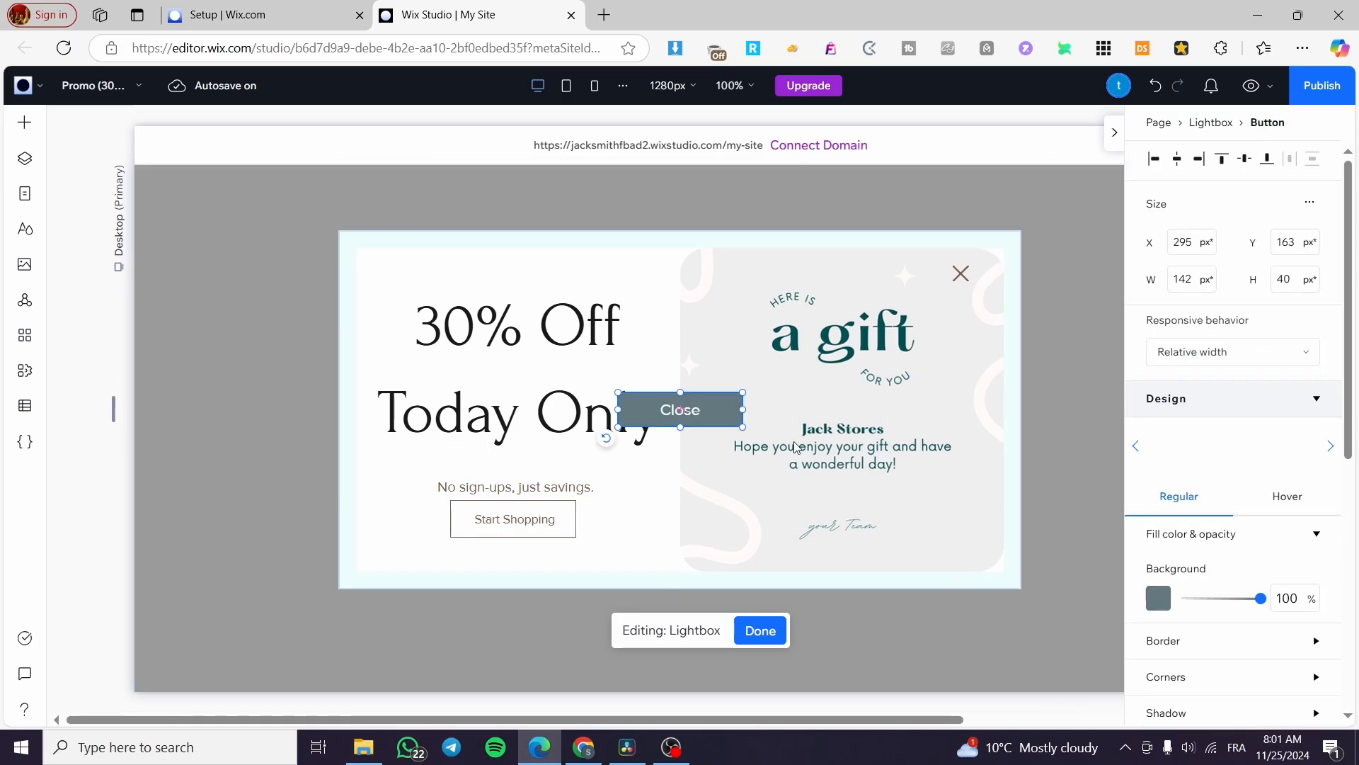
click(611, 278)
click(386, 183)
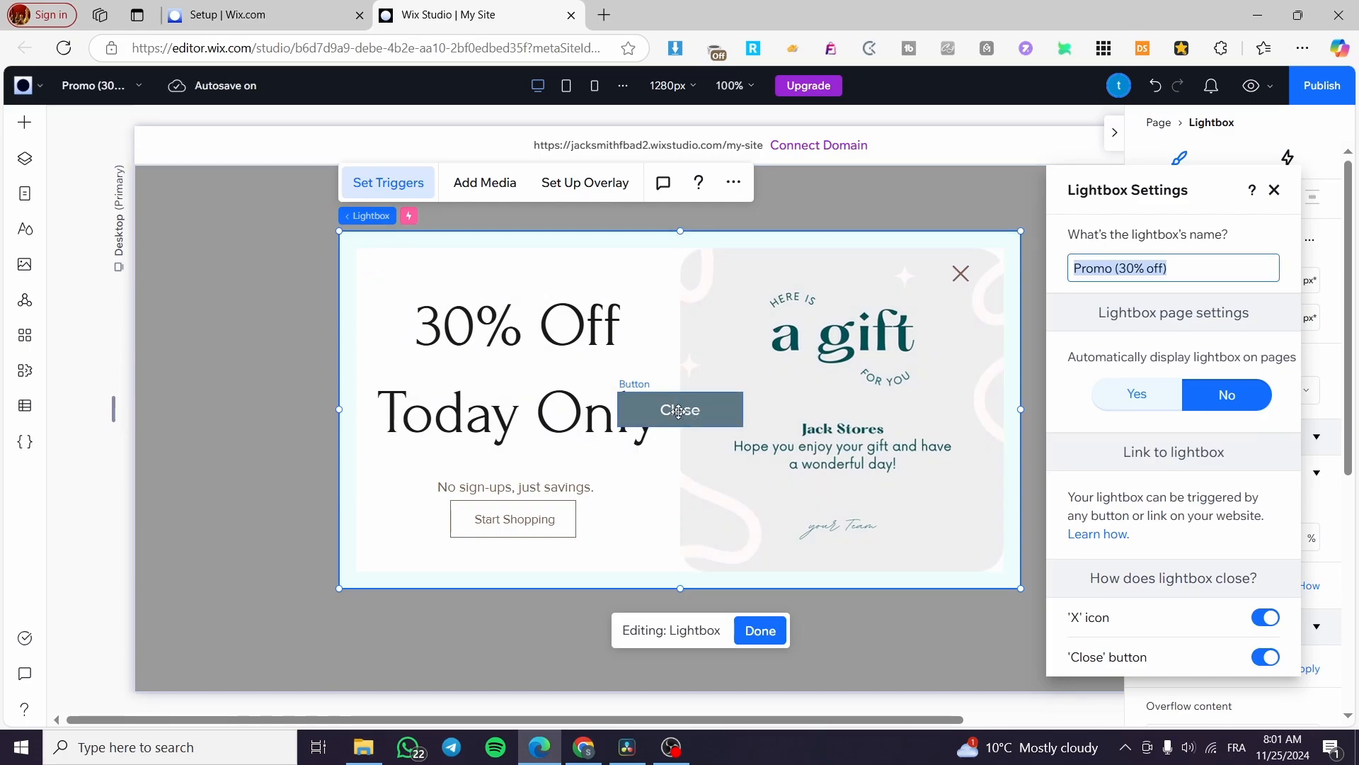
click(1265, 657)
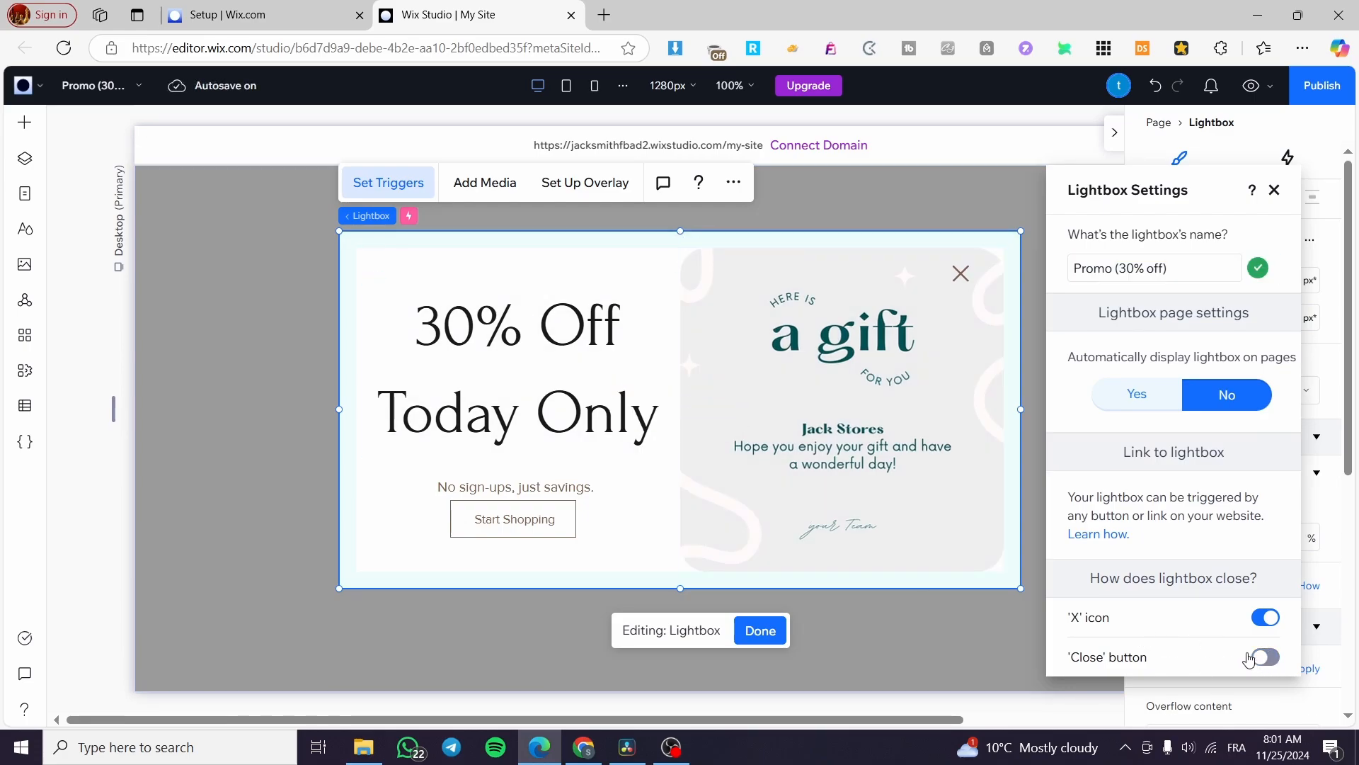
click(1274, 190)
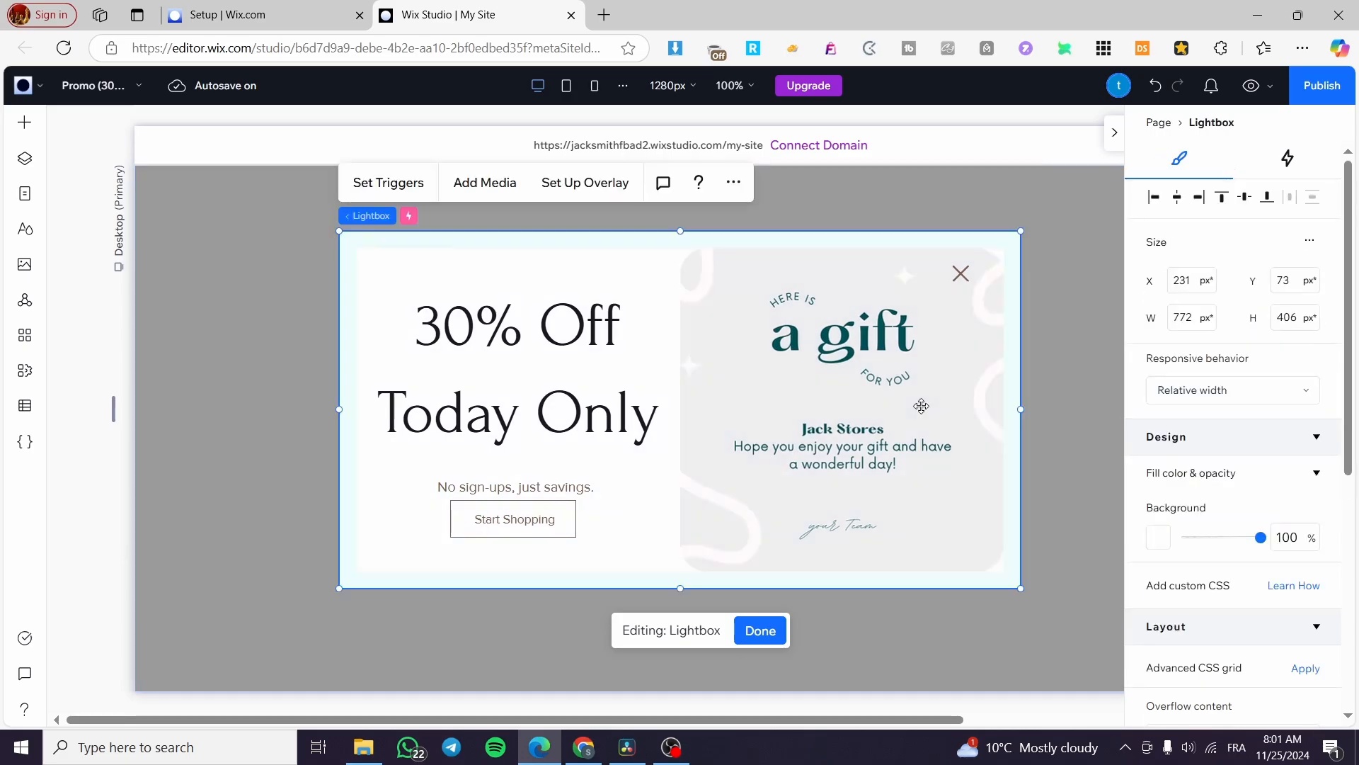
Select the '30% Off Today Only' heading and bring up its entrance animation options
click(804, 366)
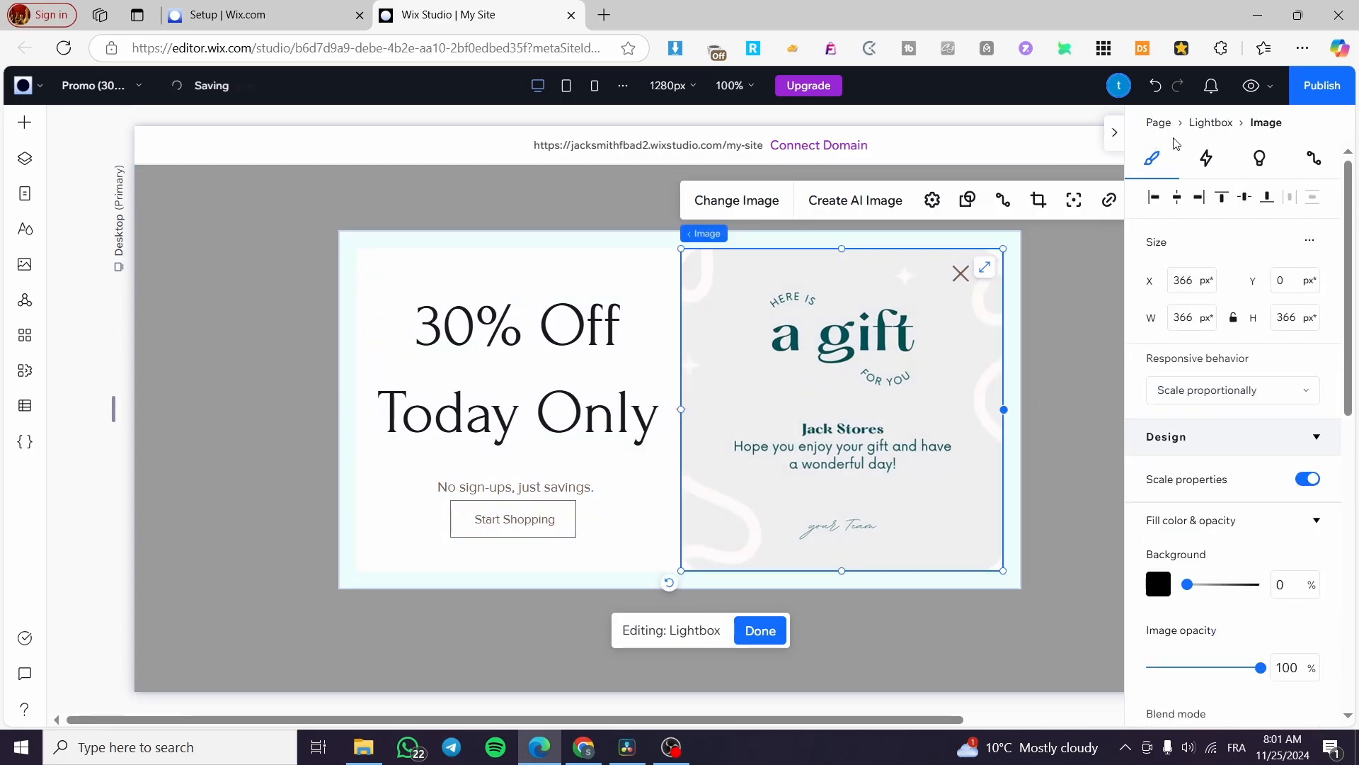
click(1208, 162)
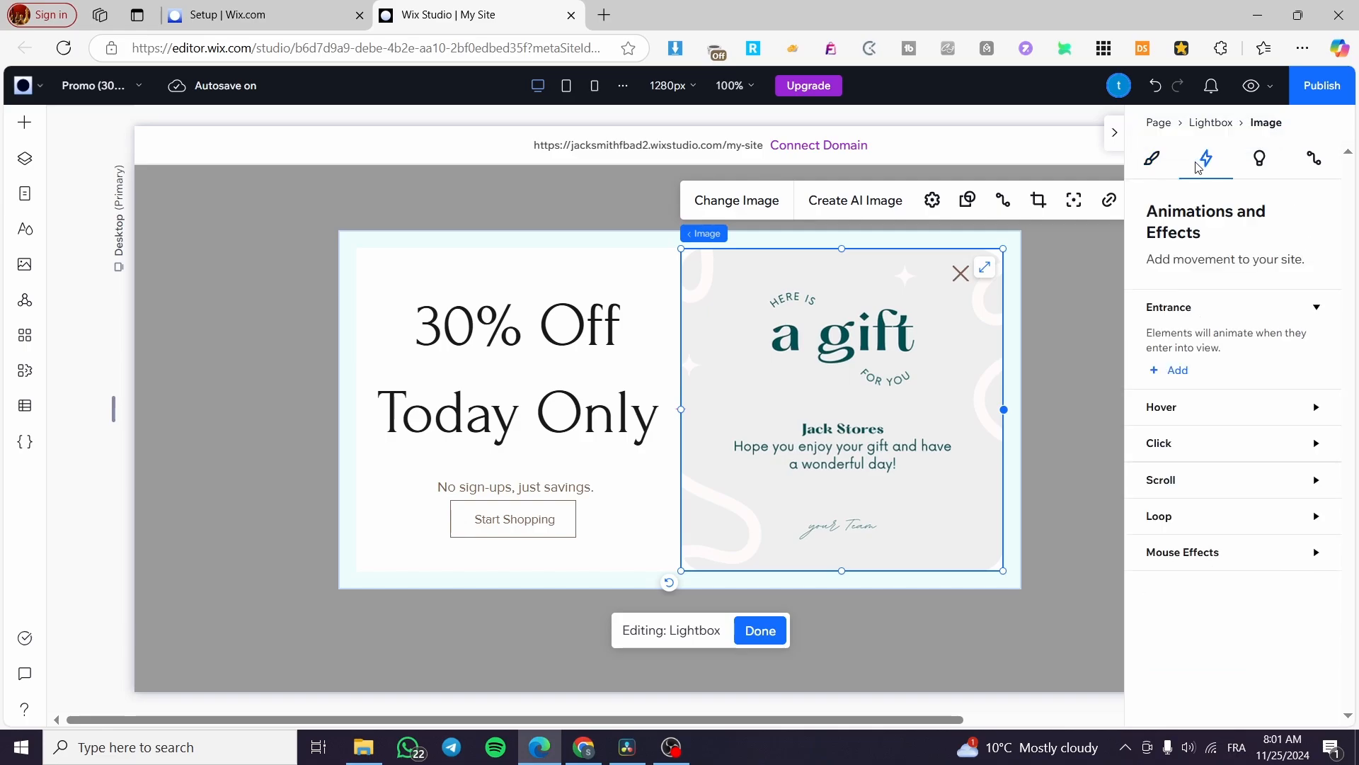
click(533, 358)
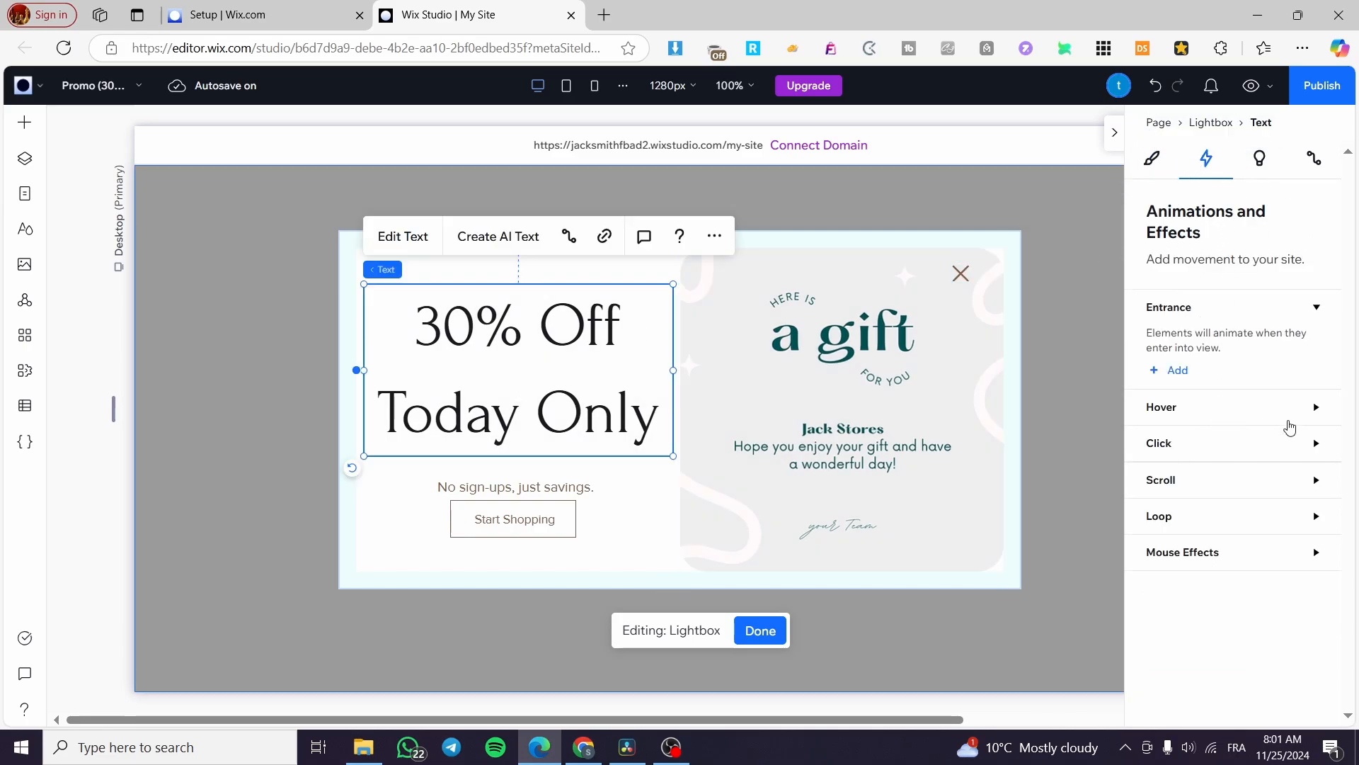
click(1319, 410)
click(1318, 410)
click(1316, 306)
click(1316, 307)
Apply a Glide entrance animation to the heading after trying Reveal and Slide
click(1173, 378)
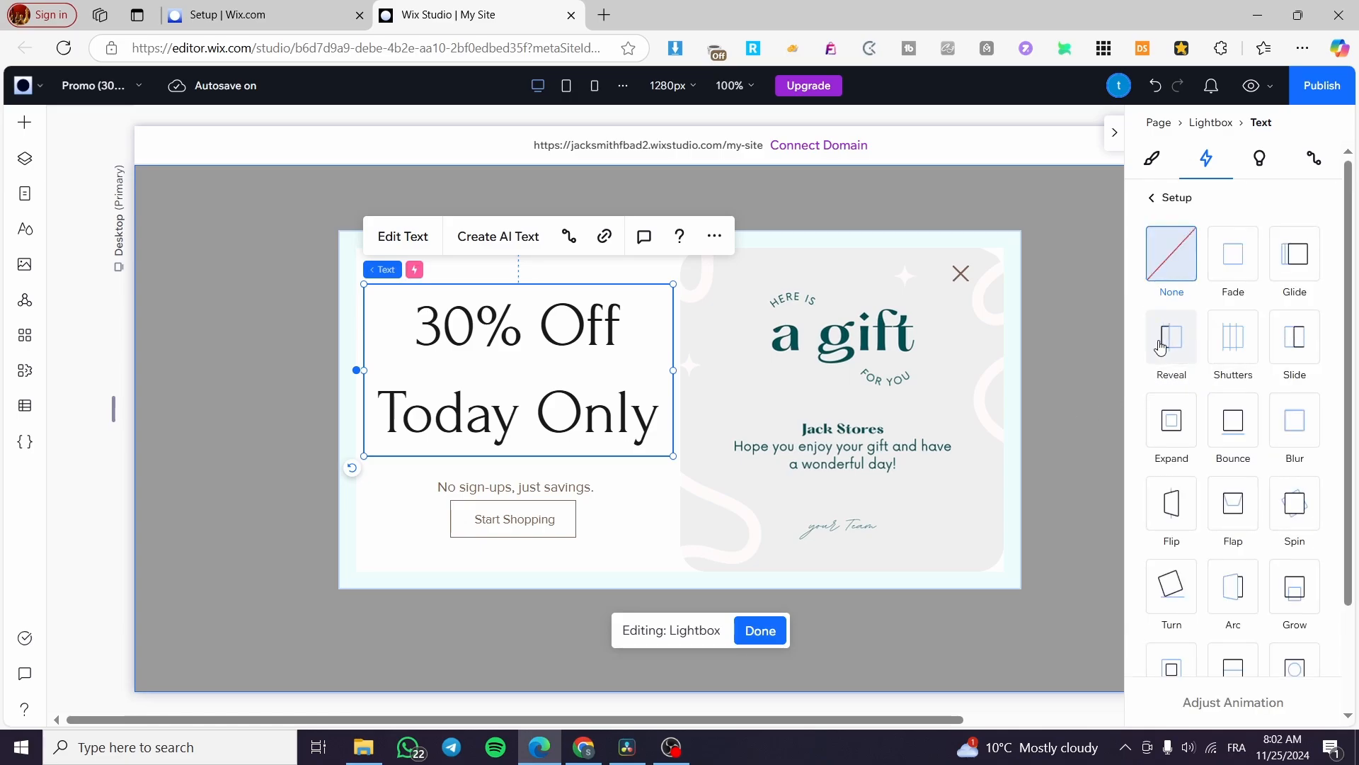
click(1161, 347)
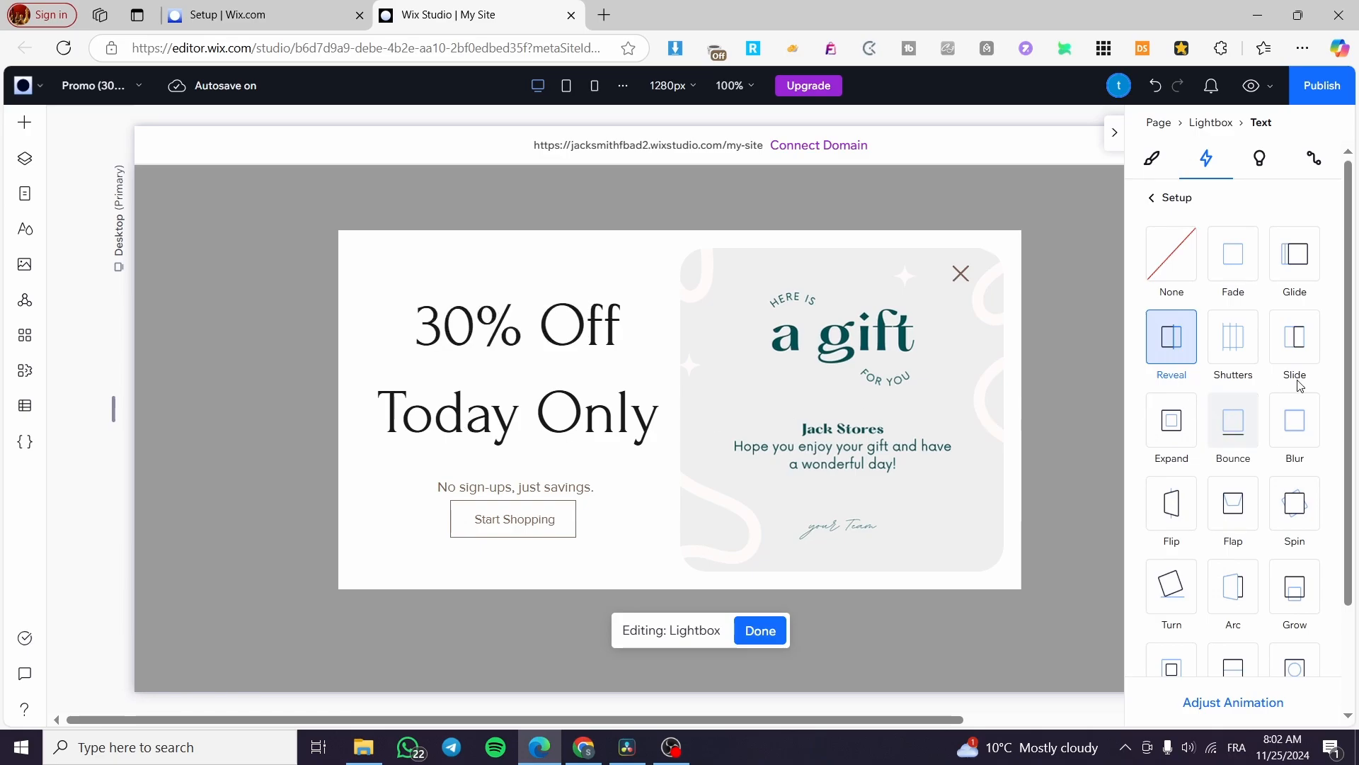
click(1309, 343)
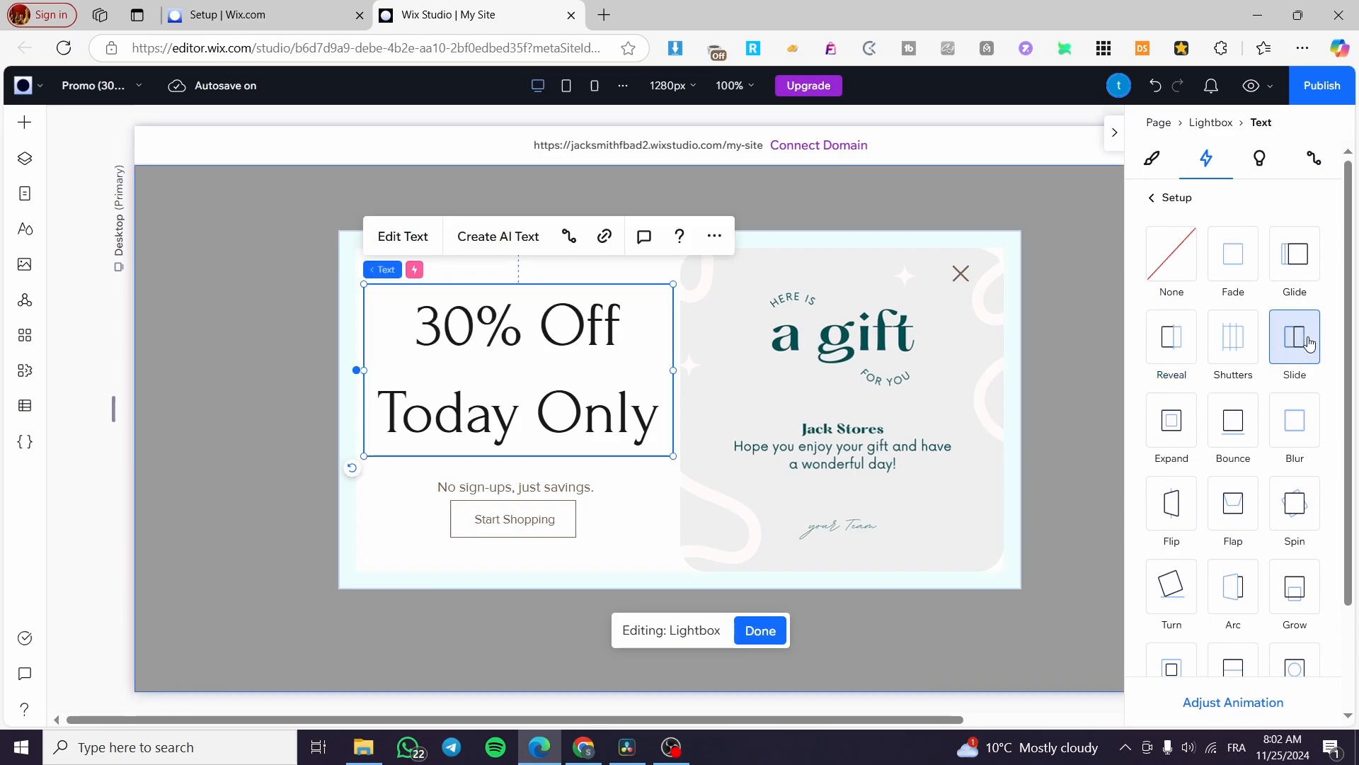
click(1303, 263)
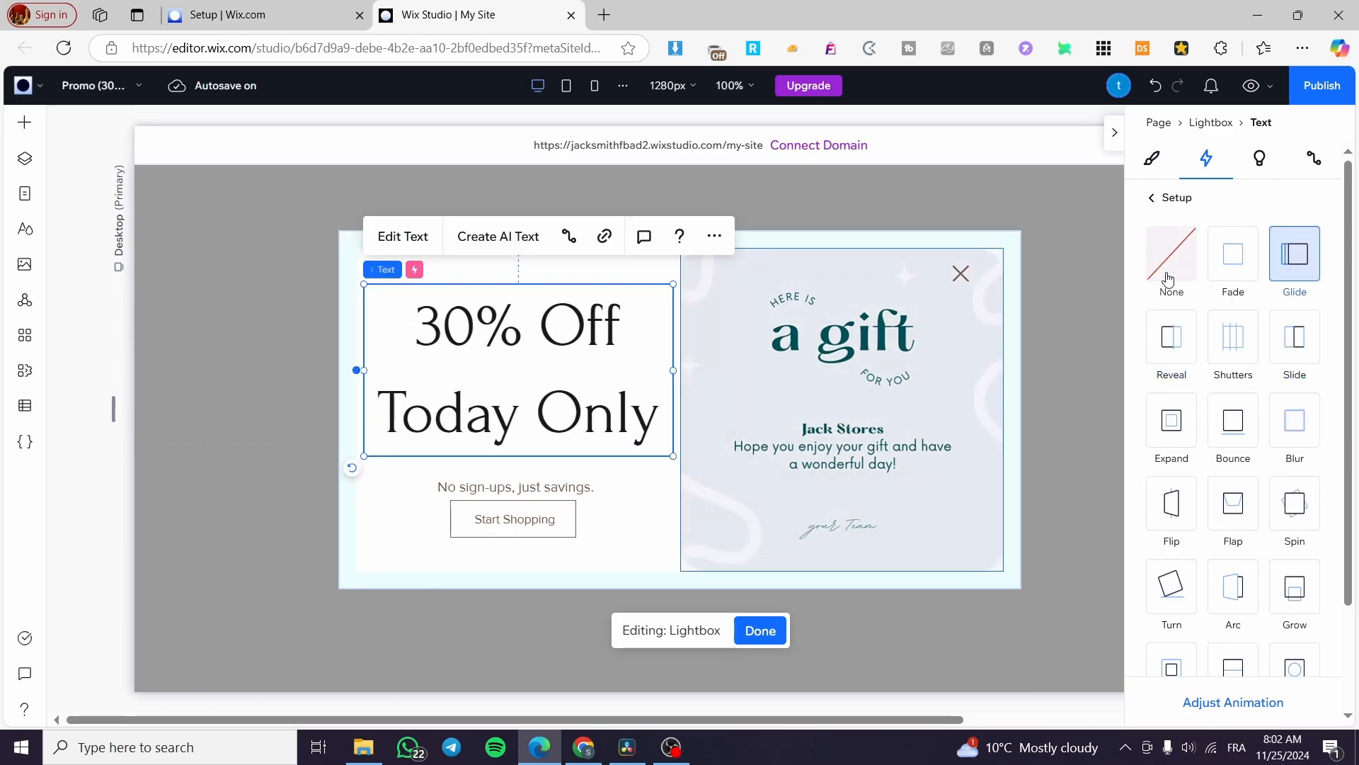
click(1118, 142)
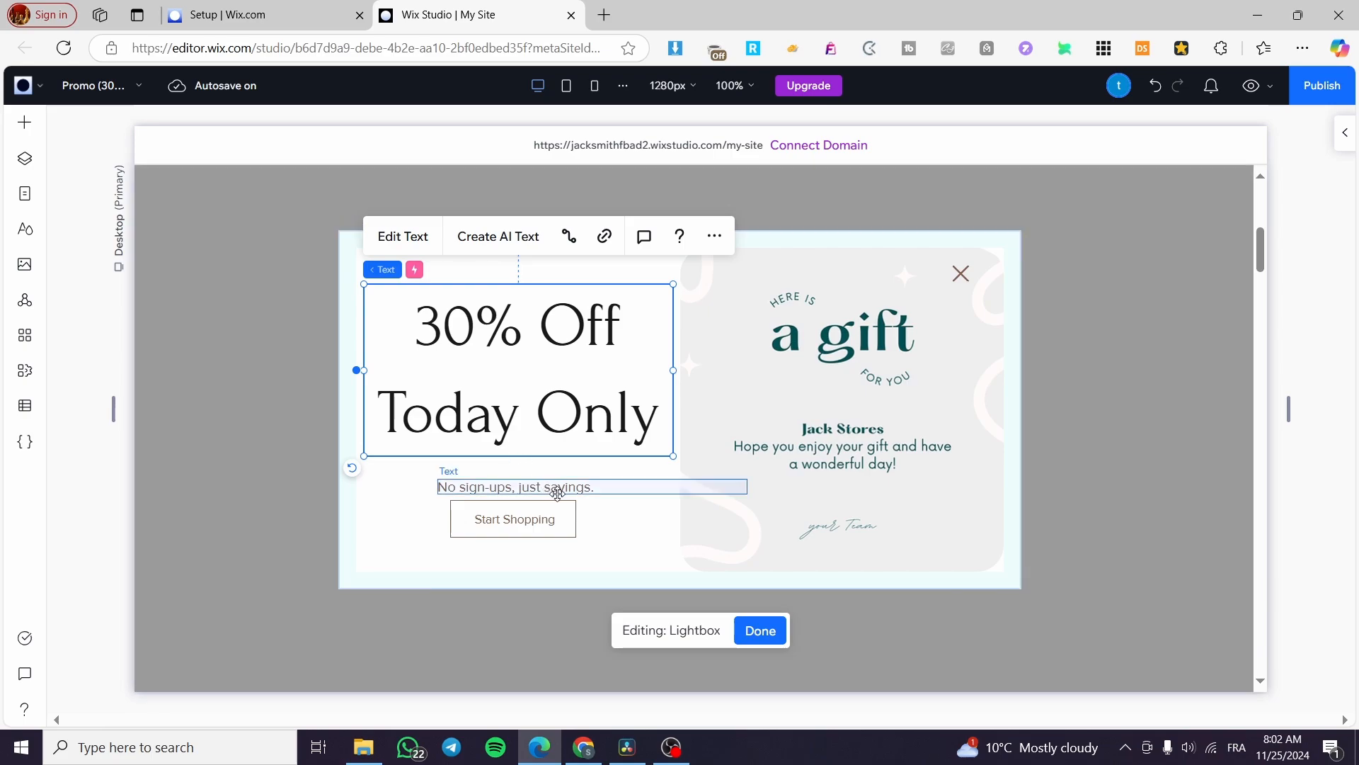
Narrow the 'No sign-ups, just savings.' text box and select the whole lightbox
click(626, 489)
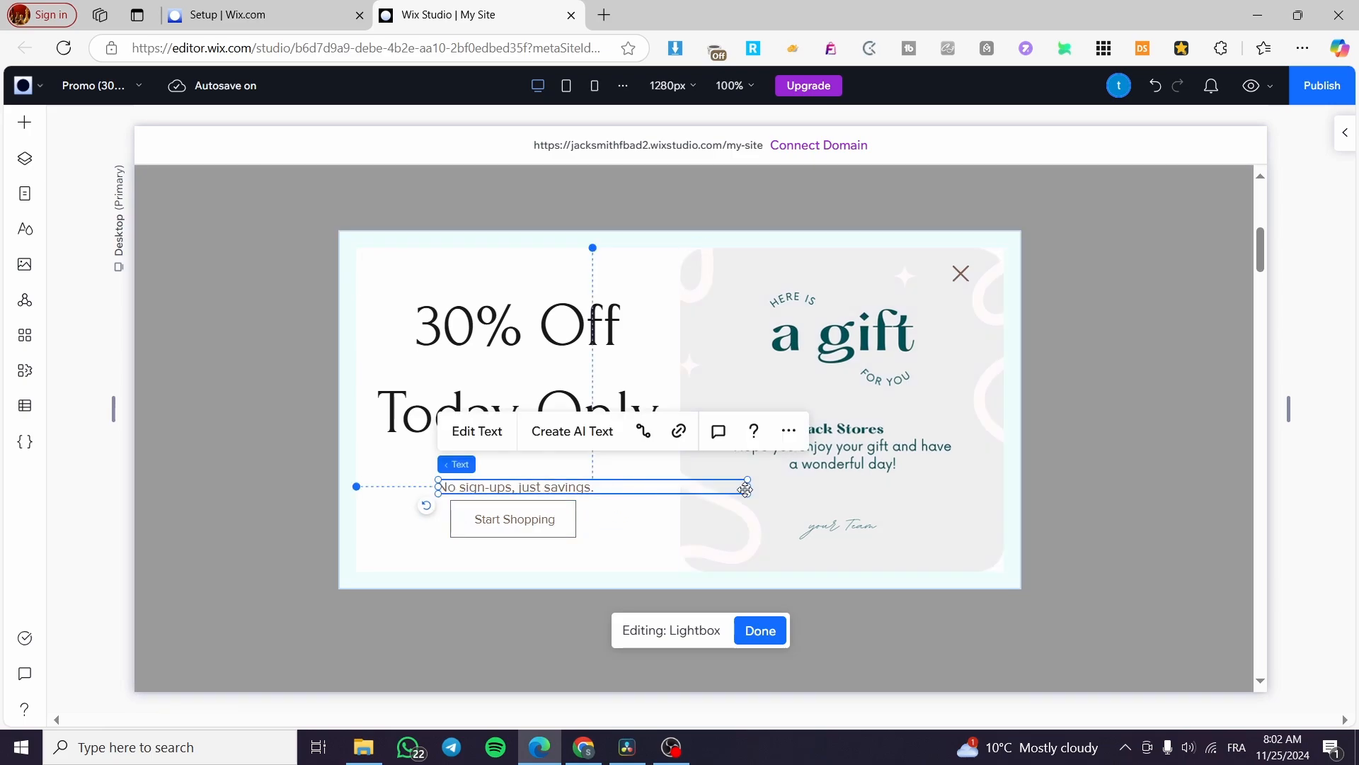
drag(748, 487, 600, 487)
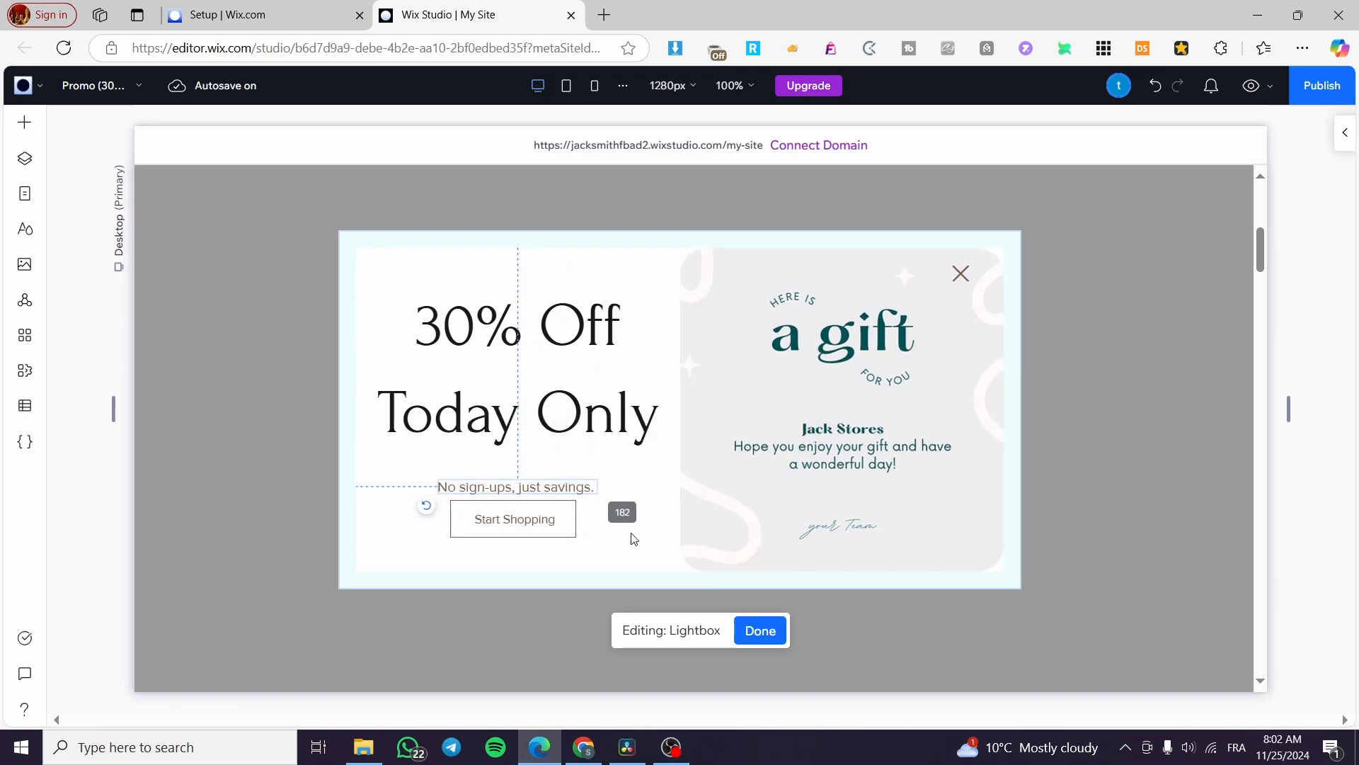
click(534, 549)
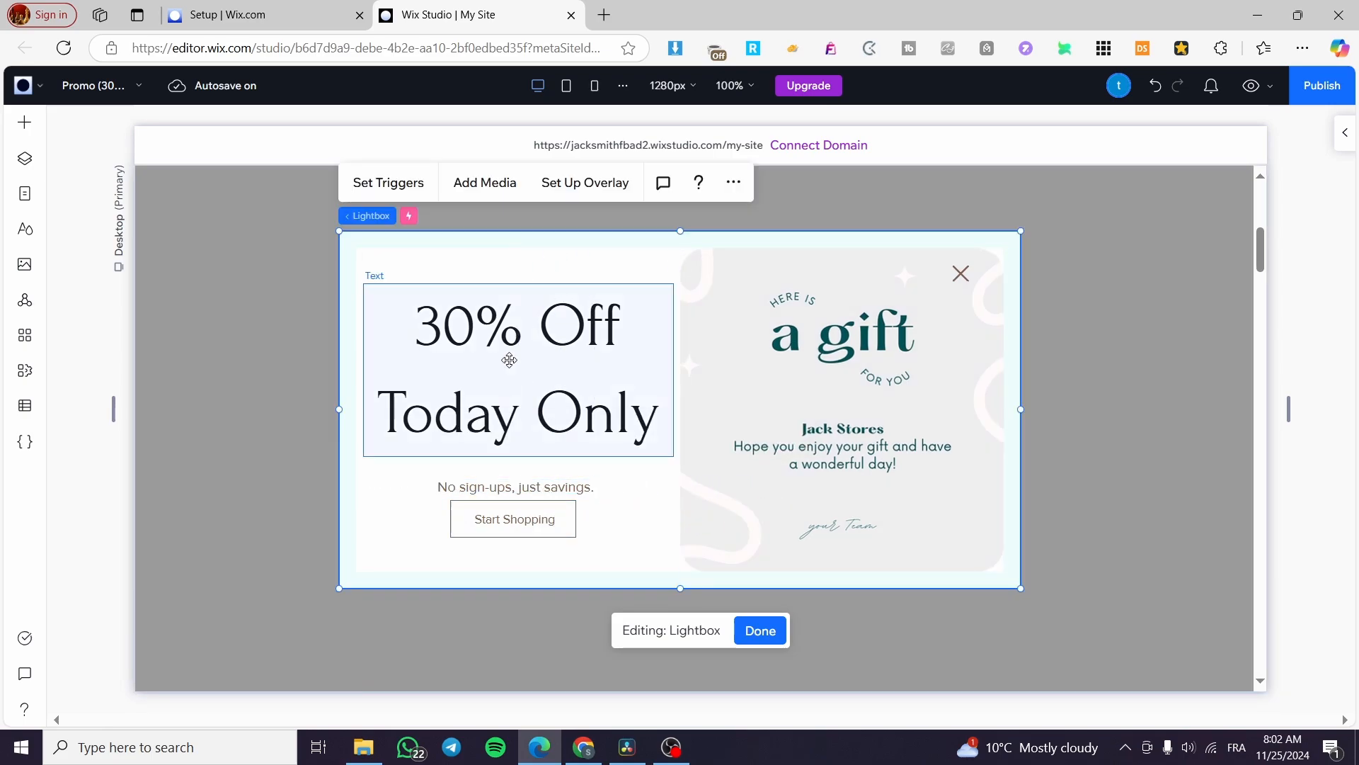
Check the lightbox's media library and overlay settings, closing both without changes
click(485, 183)
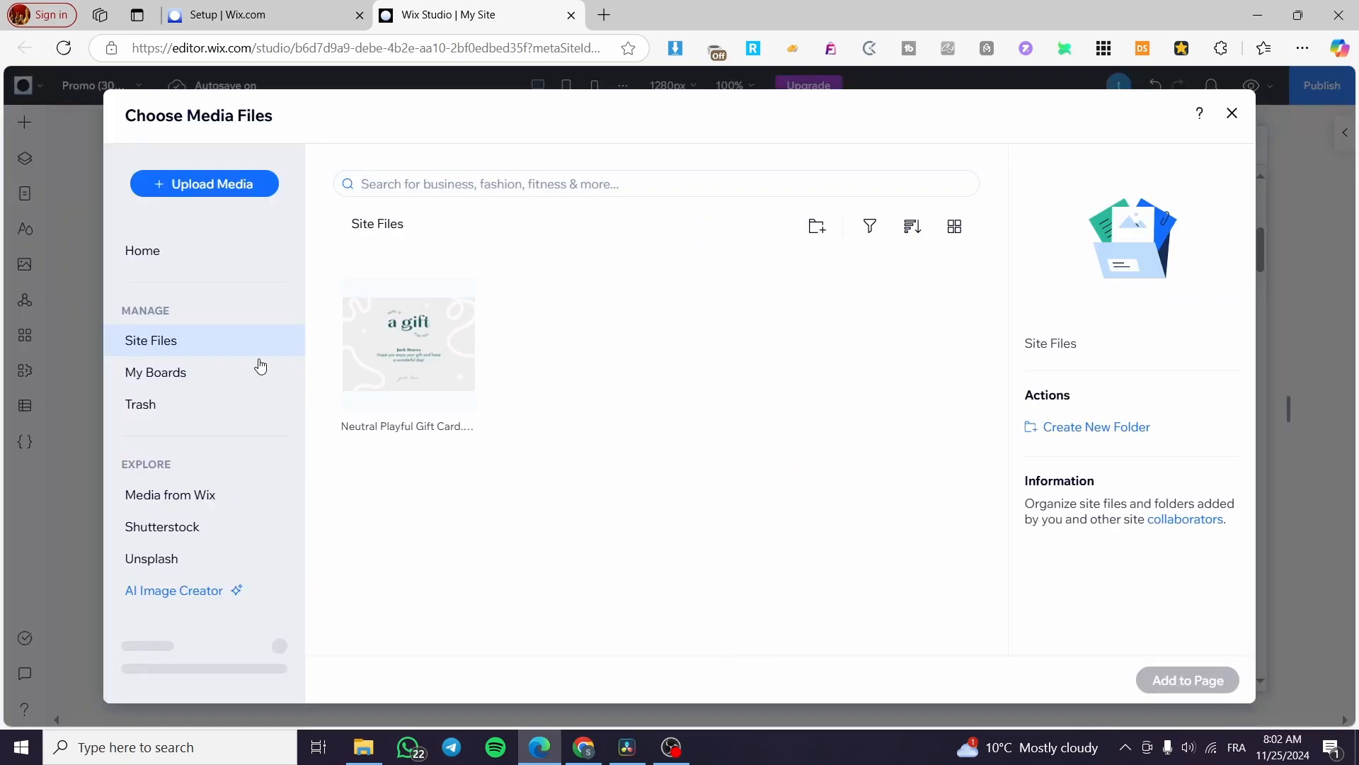
click(1235, 114)
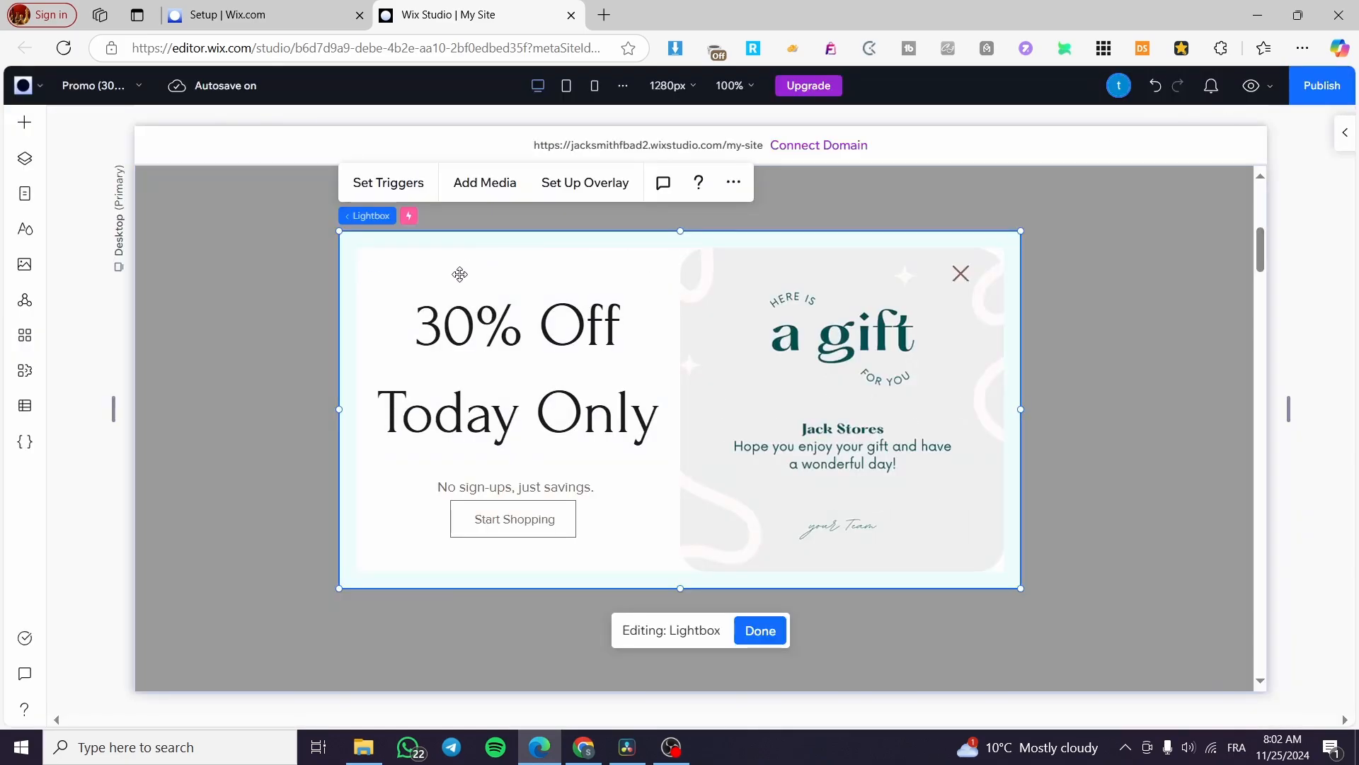
click(595, 196)
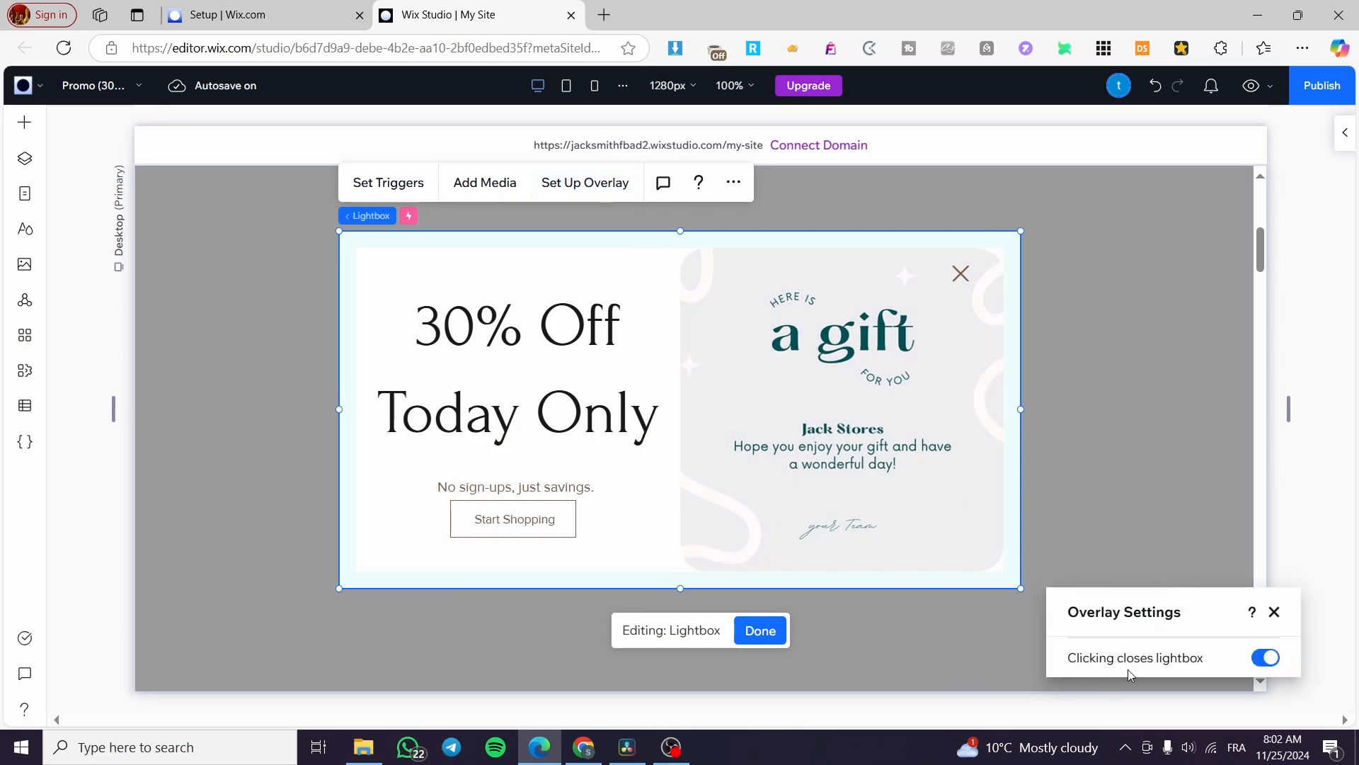
click(1275, 613)
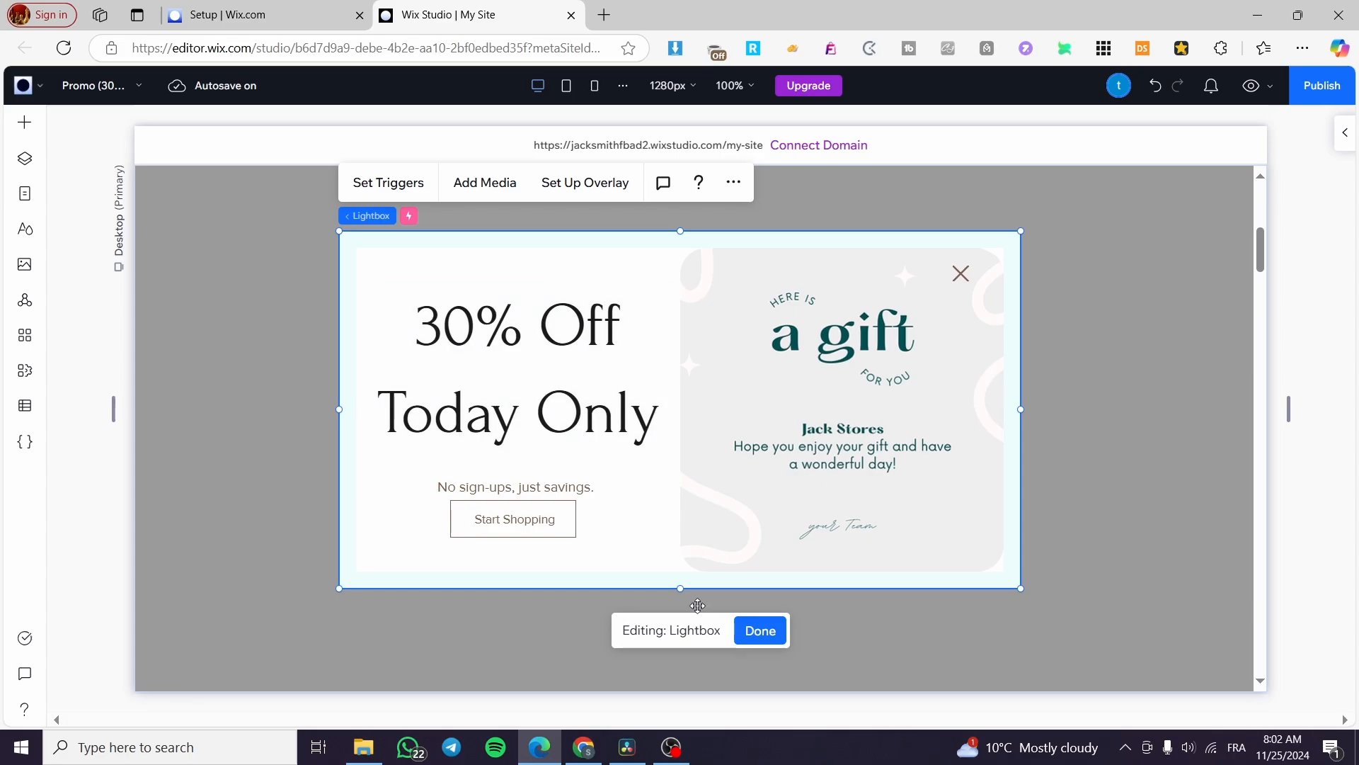
Finish editing the lightbox and return to the Work page
click(758, 631)
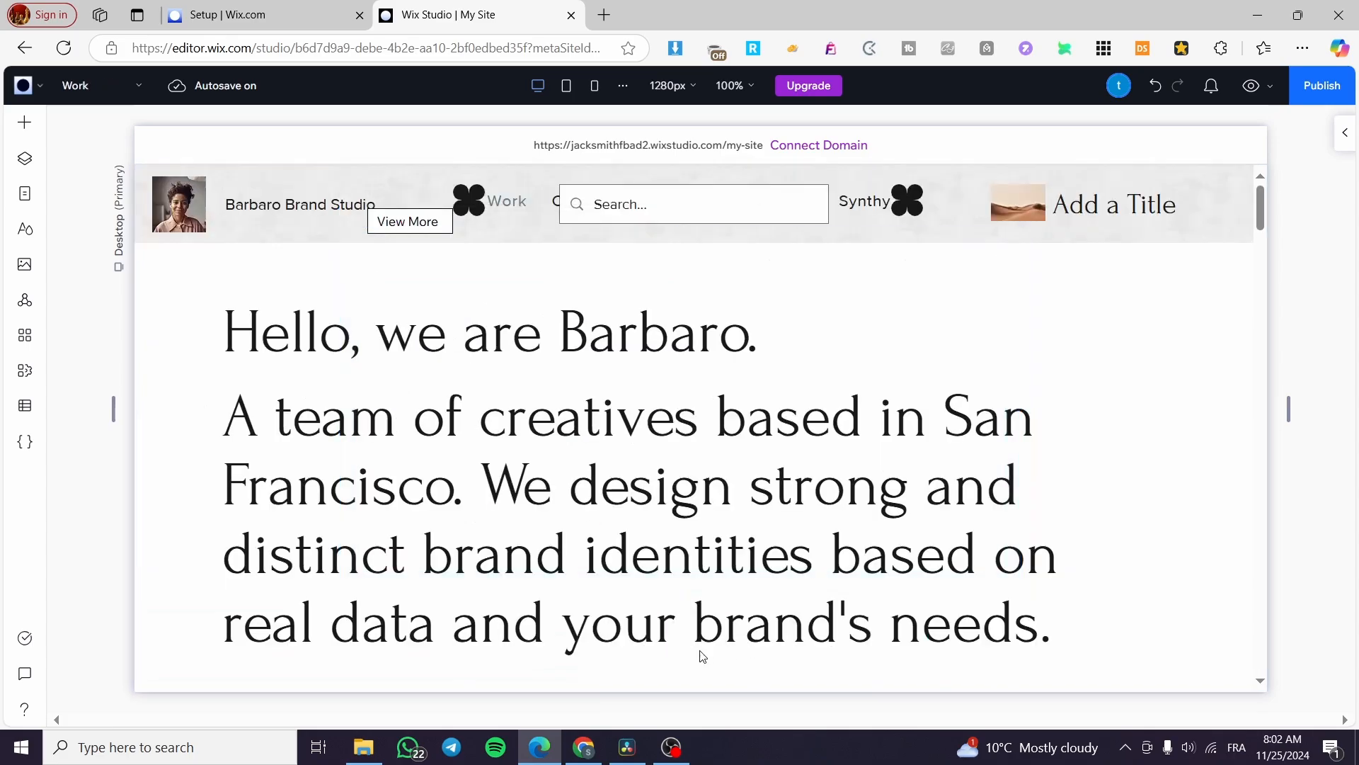
scroll(780, 428, down, 1)
scroll(763, 444, up, 1)
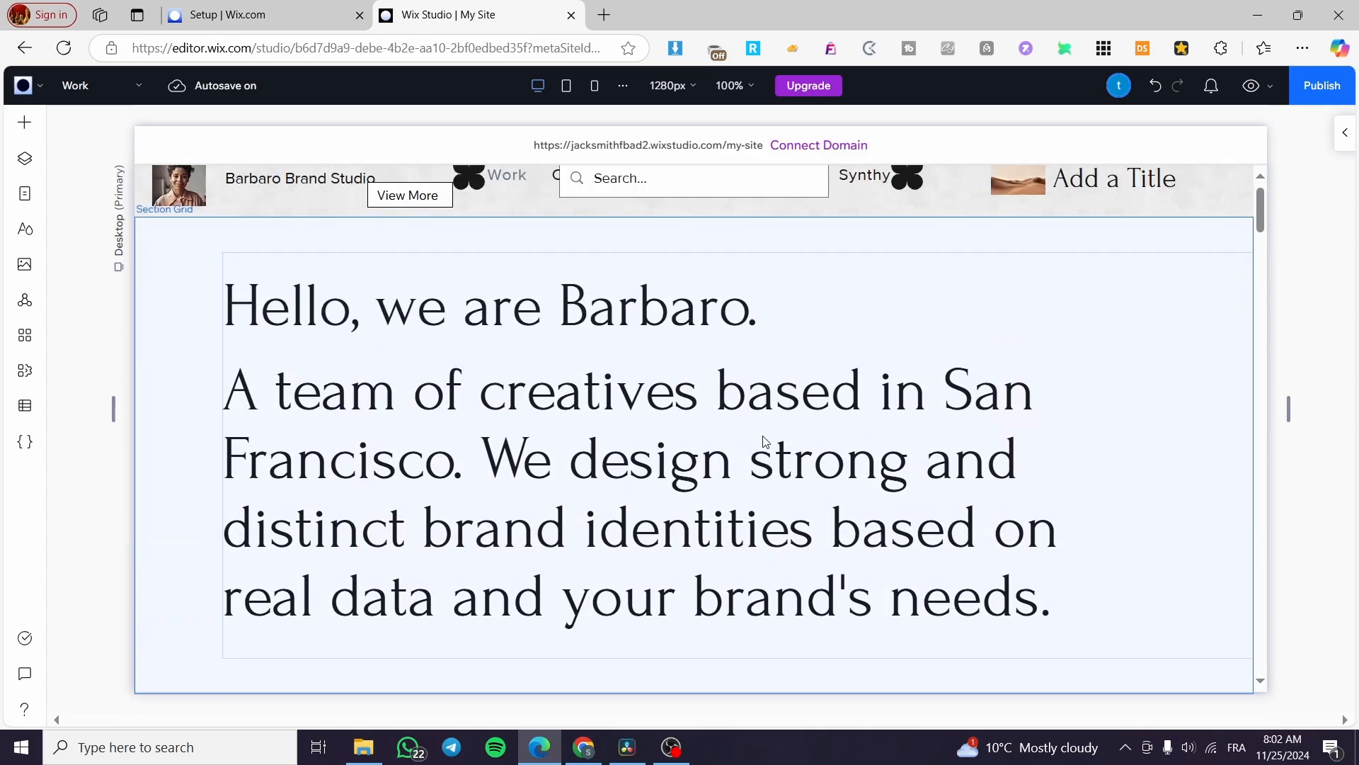
scroll(842, 407, down, 5)
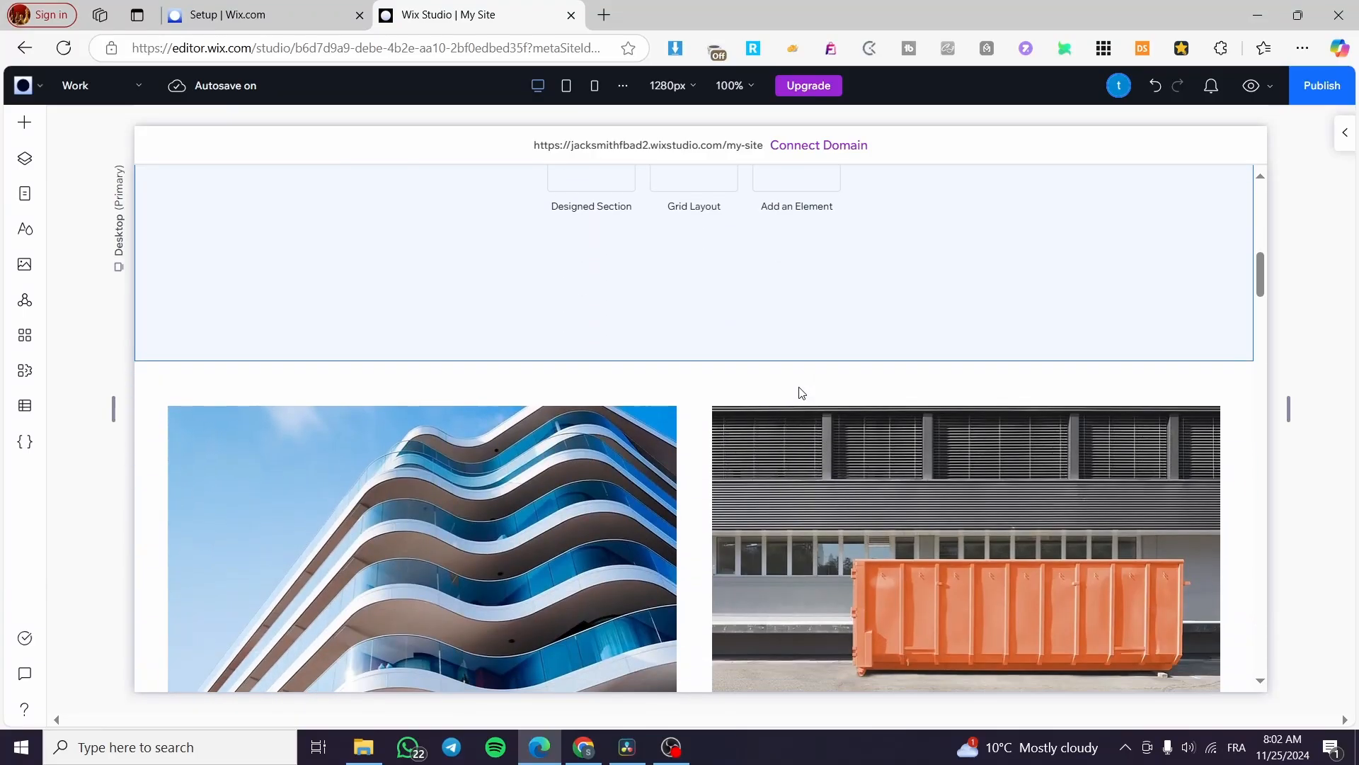
scroll(793, 389, up, 5)
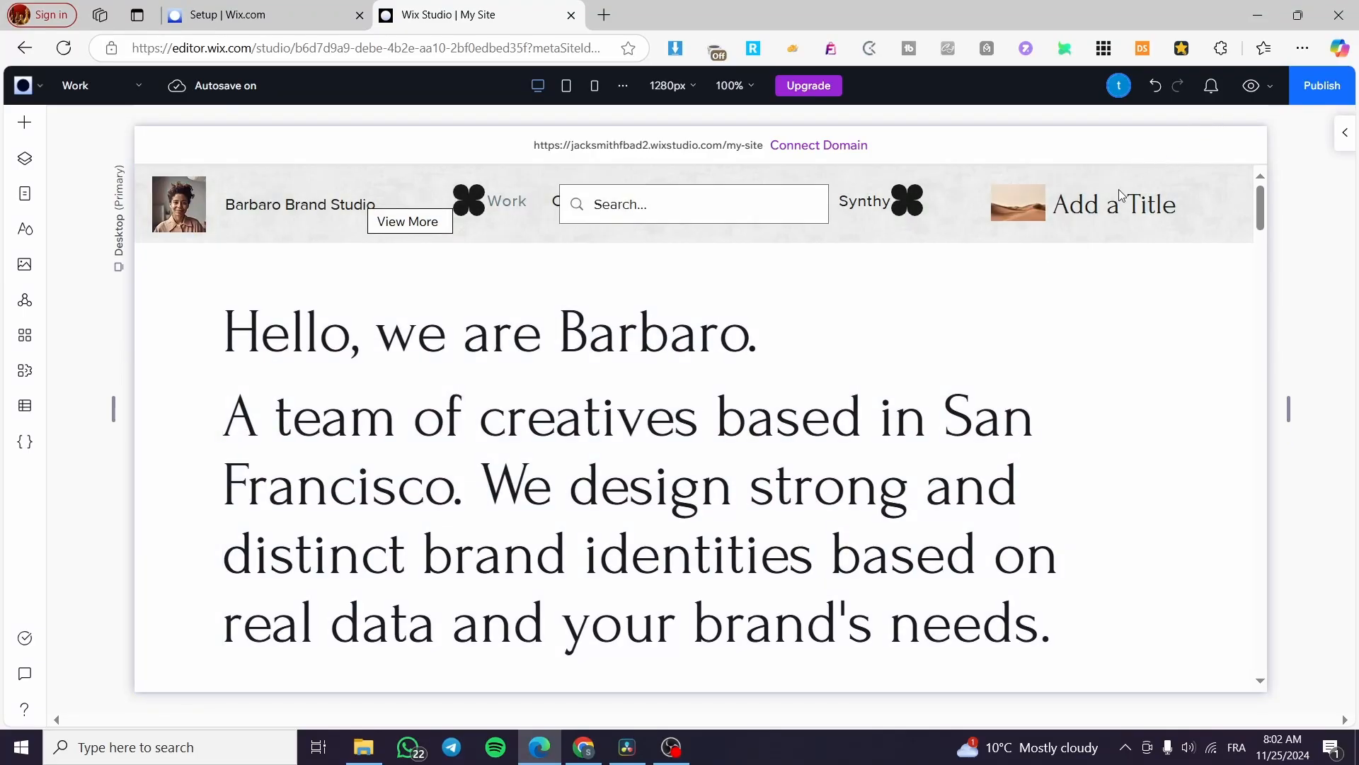
Preview the site, then publish it on the free Wix Studio domain
click(1252, 86)
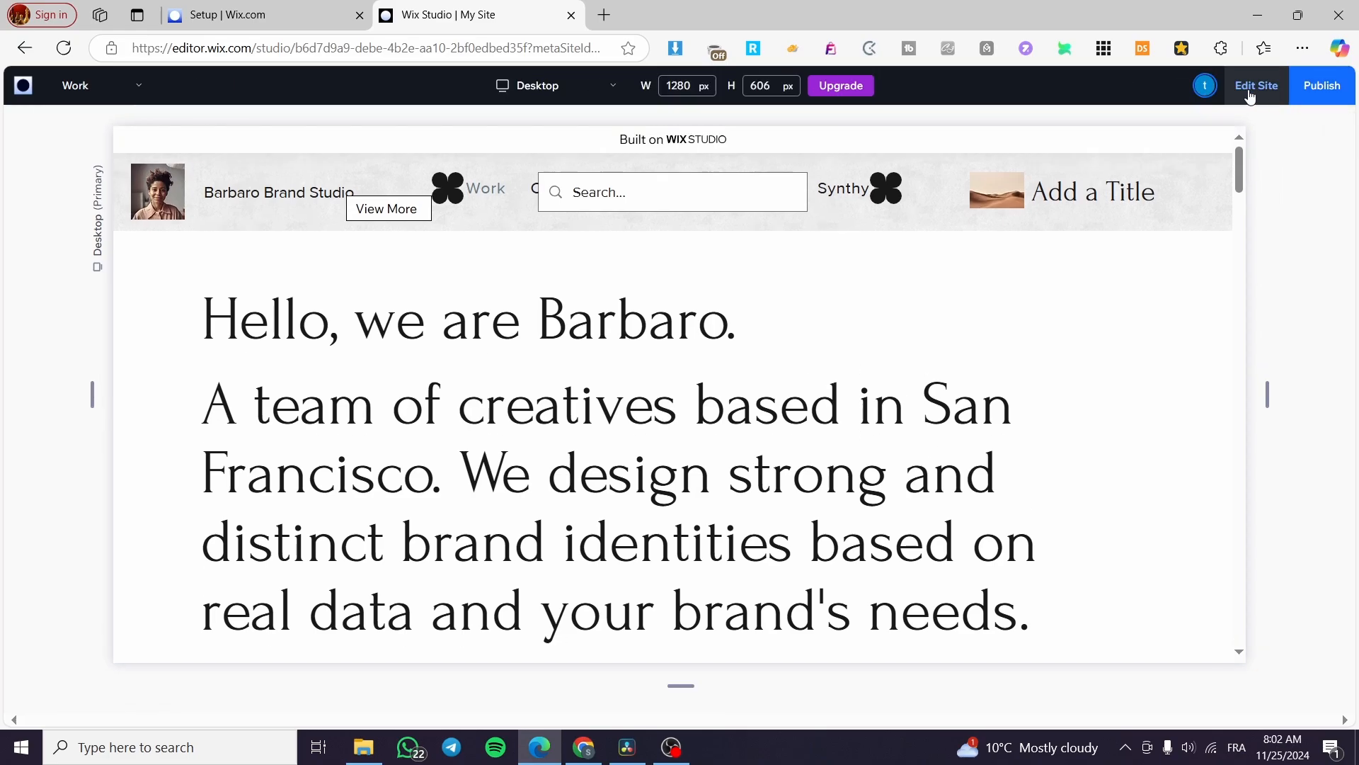
click(1321, 85)
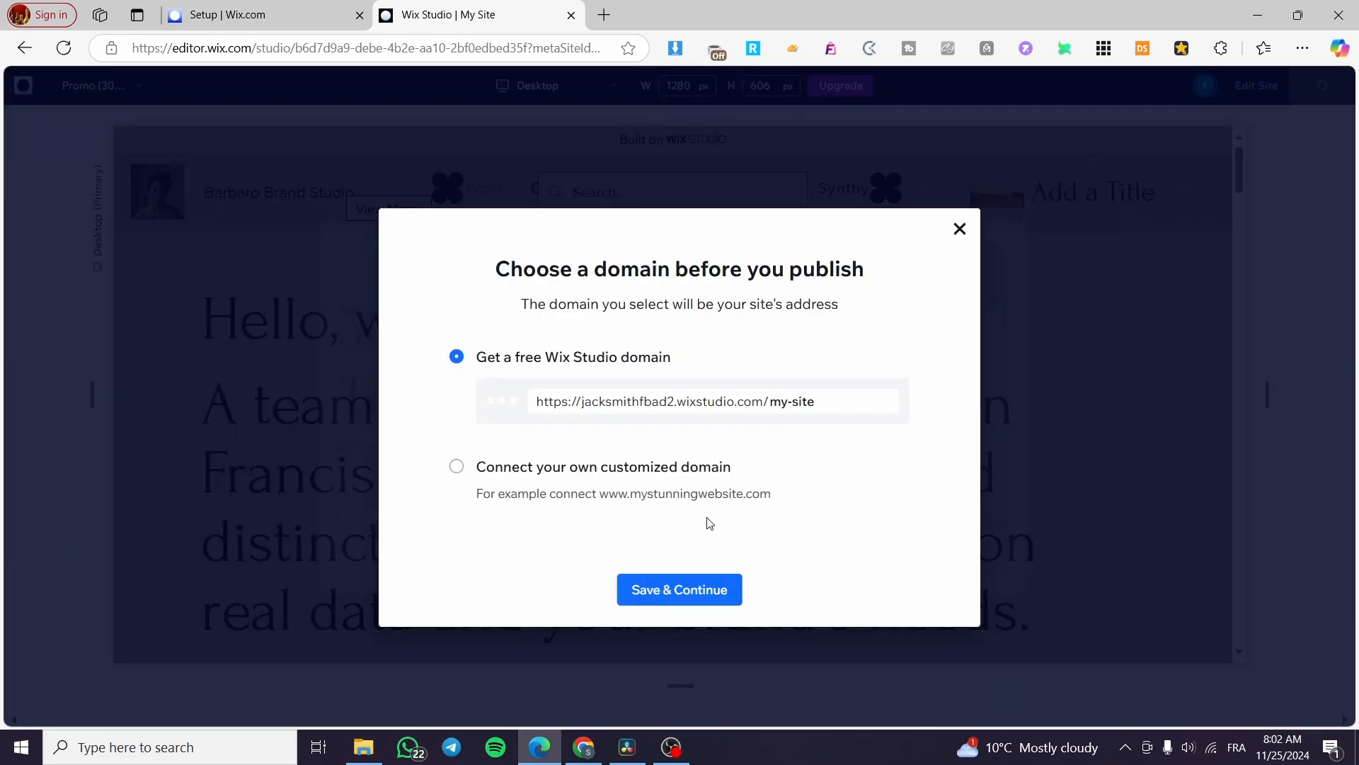
click(695, 594)
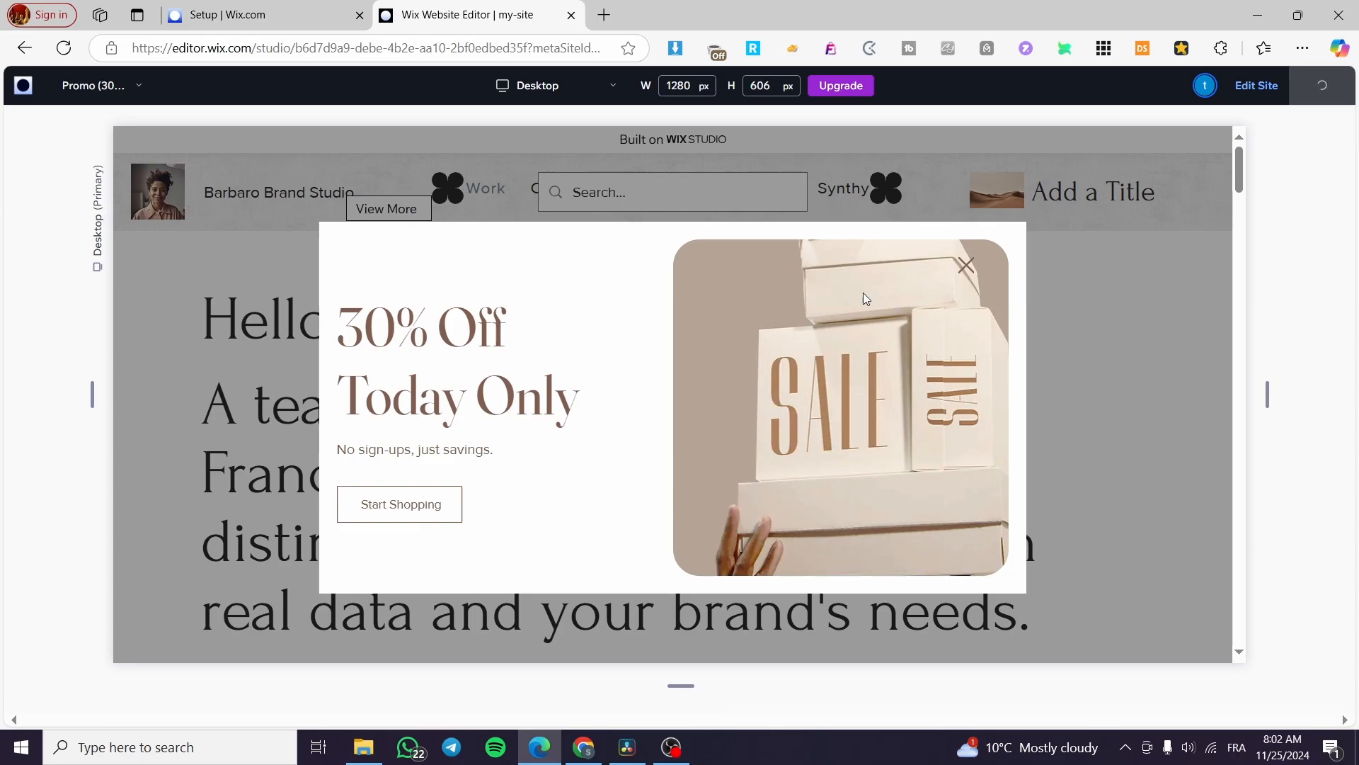
scroll(647, 364, down, 5)
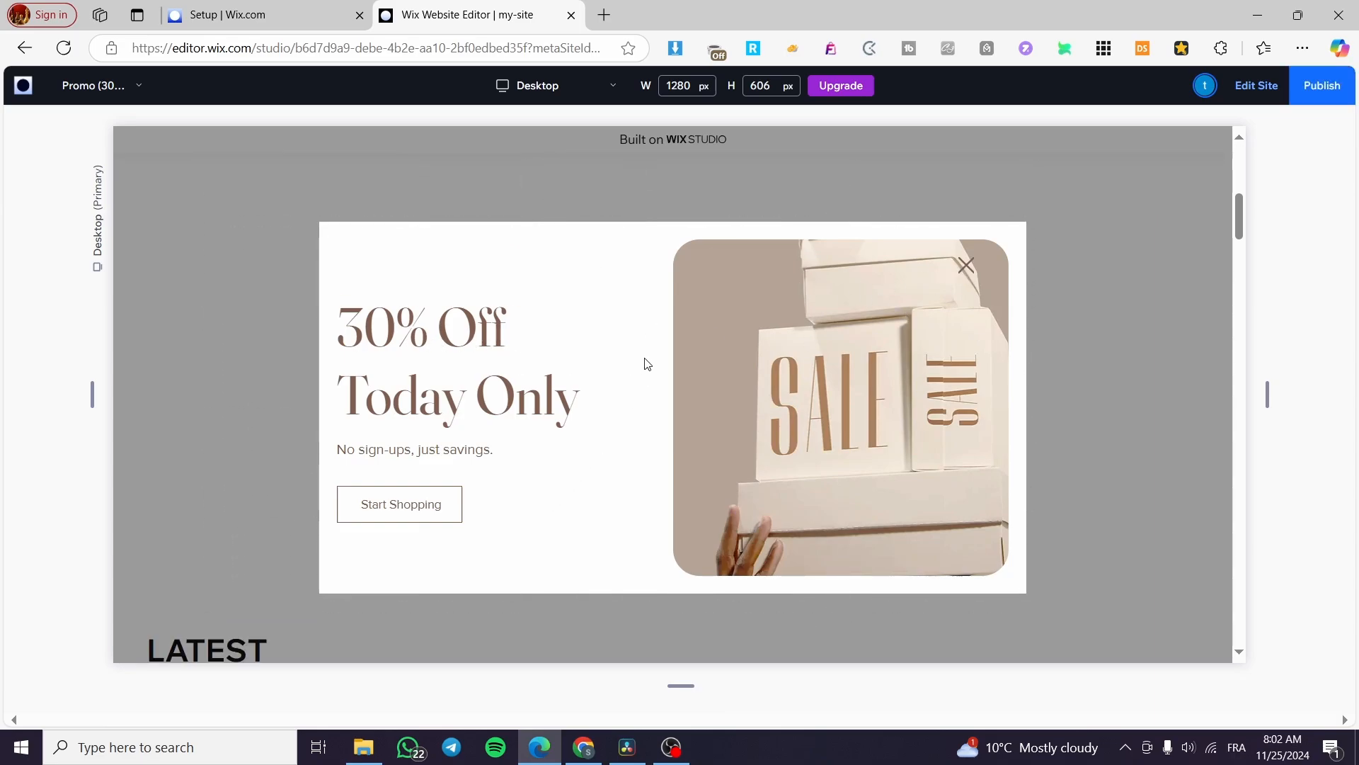
scroll(647, 363, up, 5)
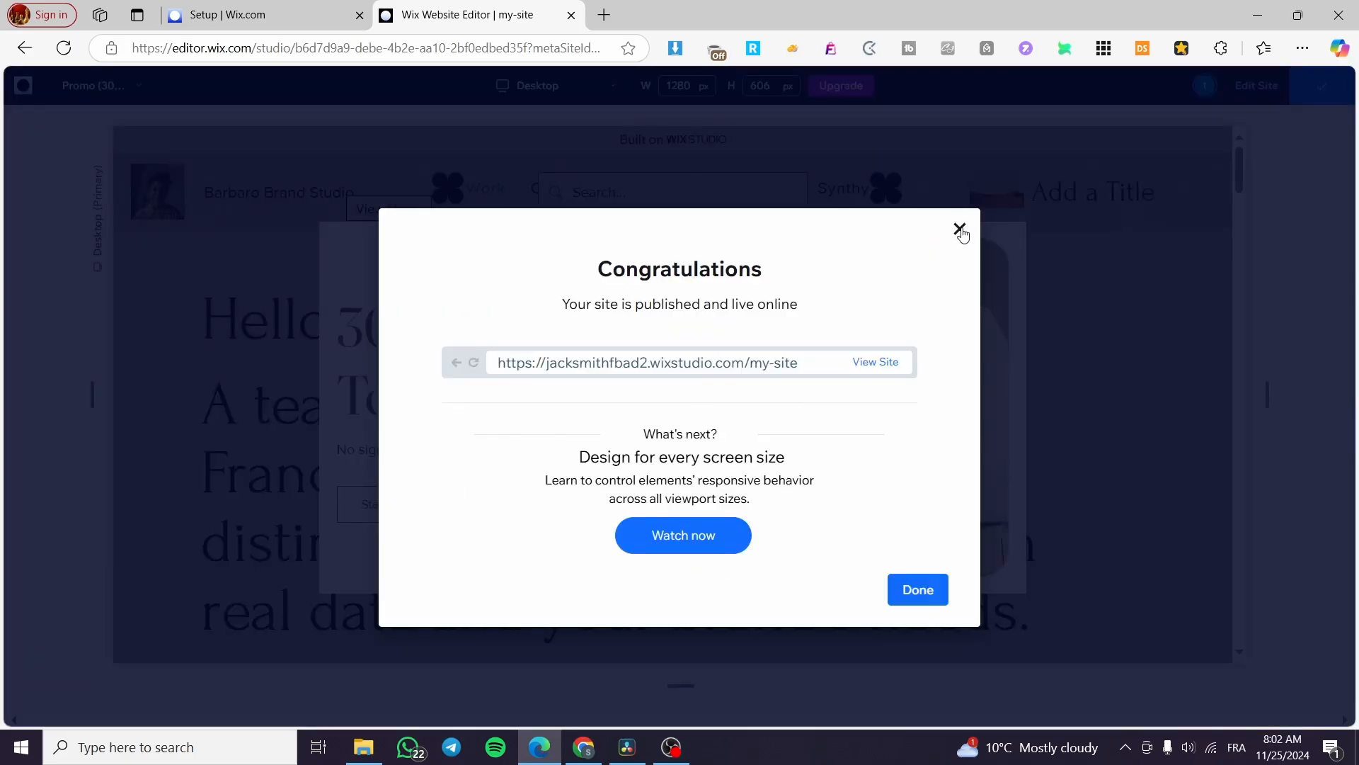
Close the Congratulations dialog and the 30% Off popup, then scroll the Work page preview
click(960, 230)
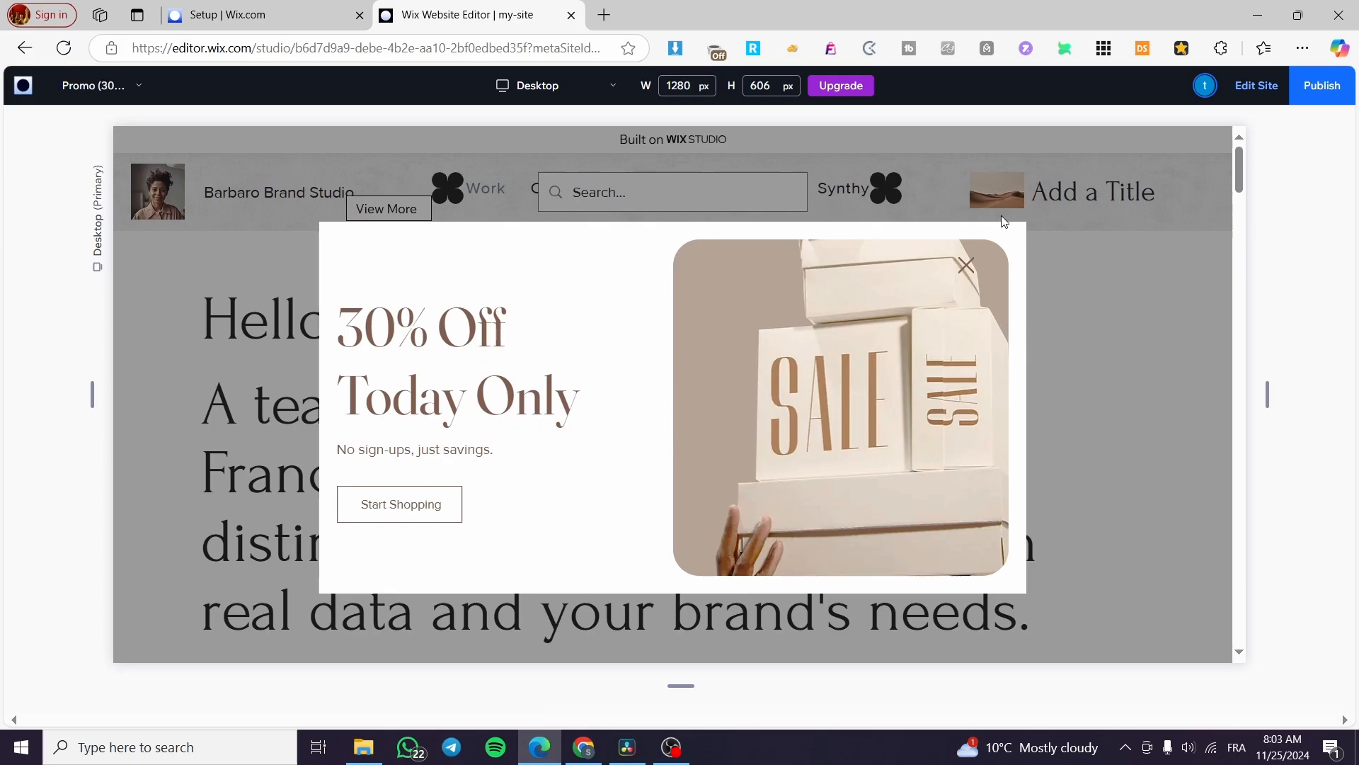
click(967, 267)
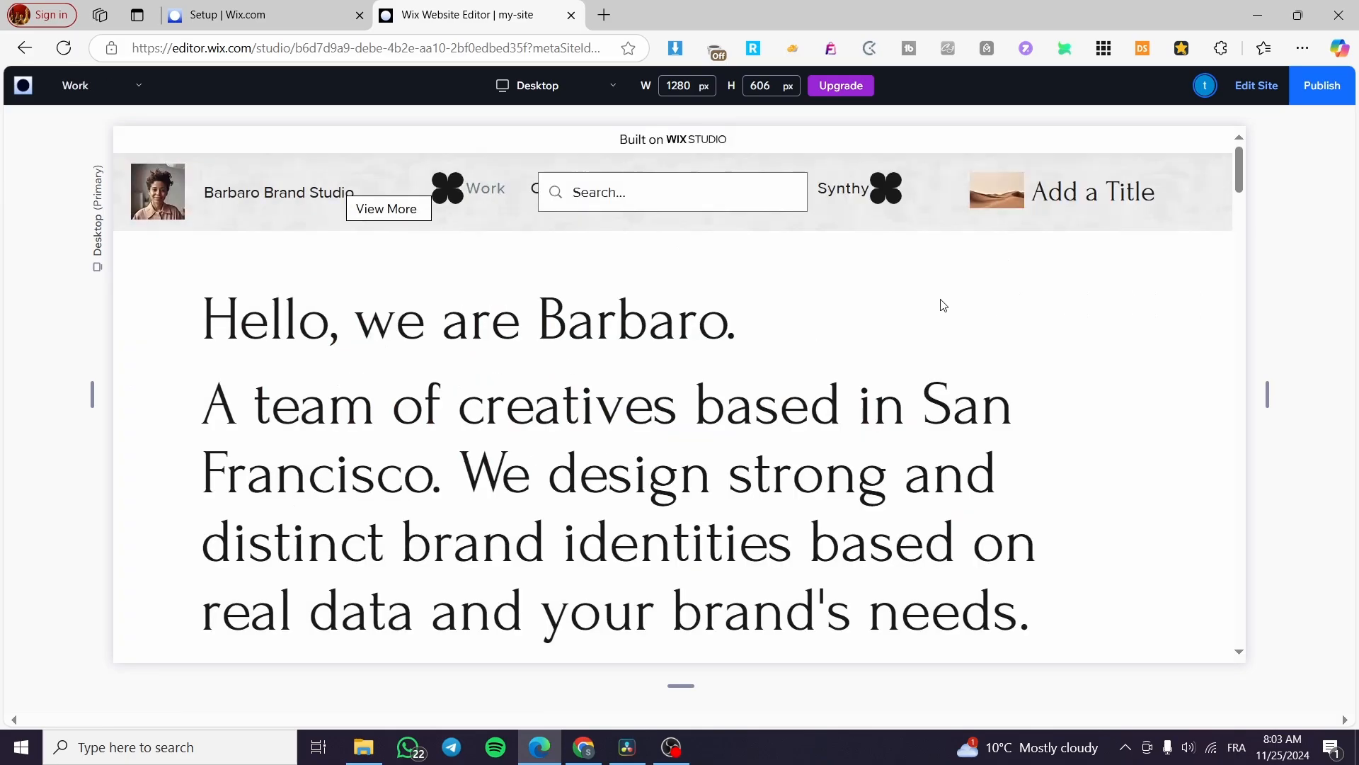
scroll(652, 370, down, 5)
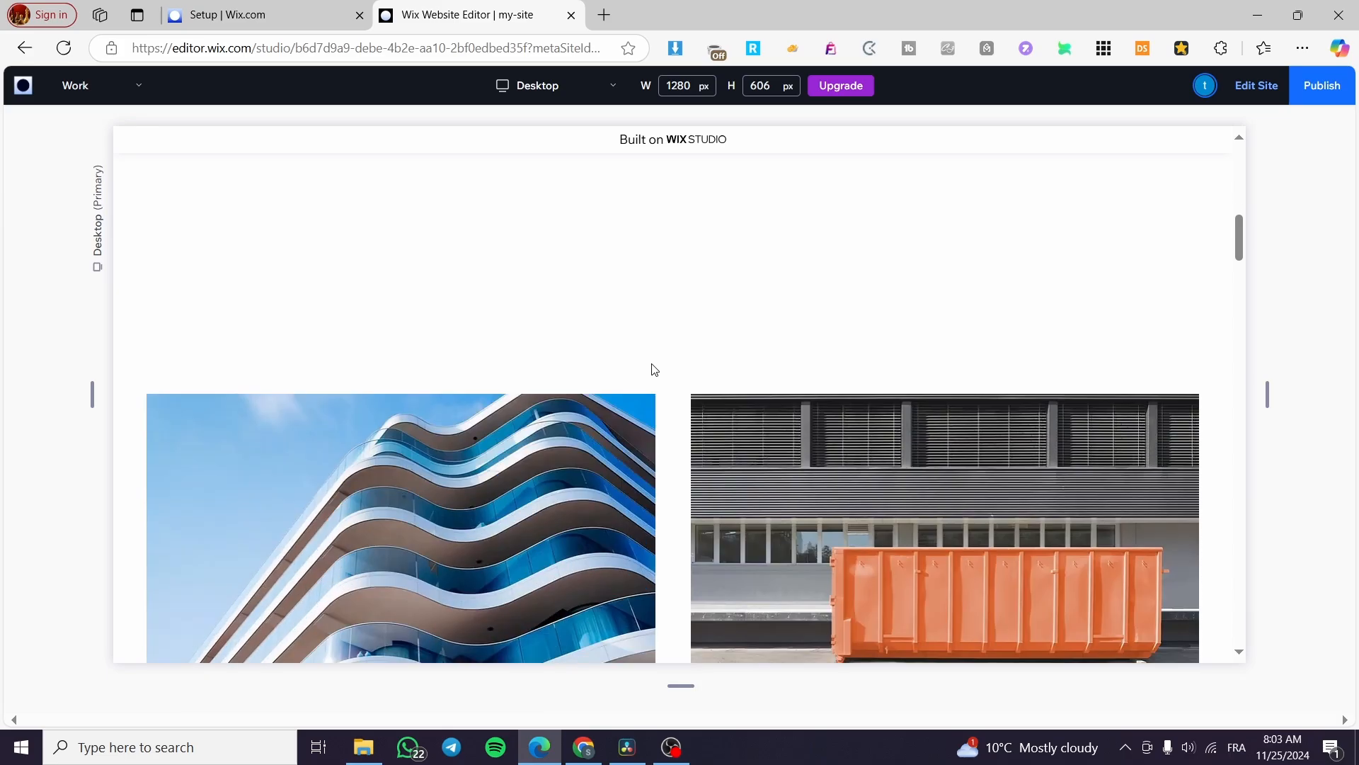
scroll(631, 328, up, 5)
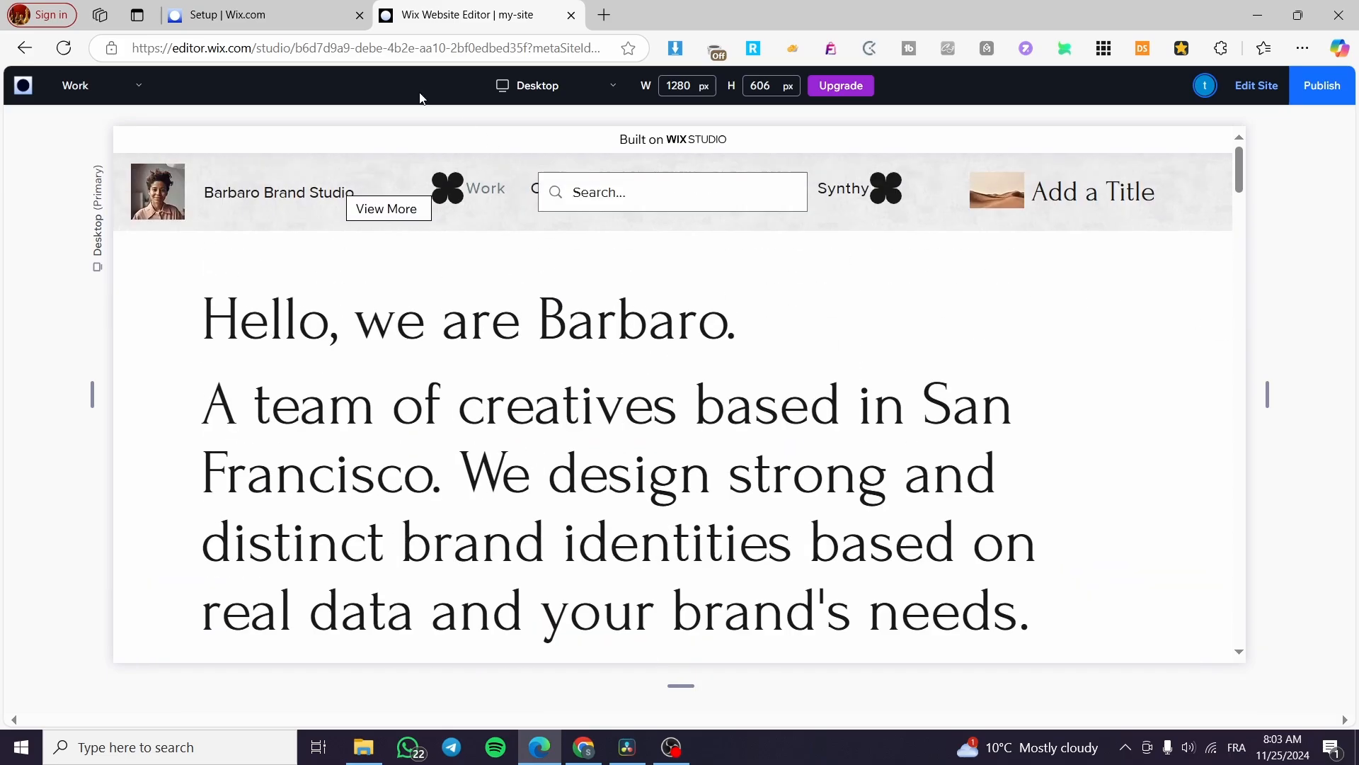